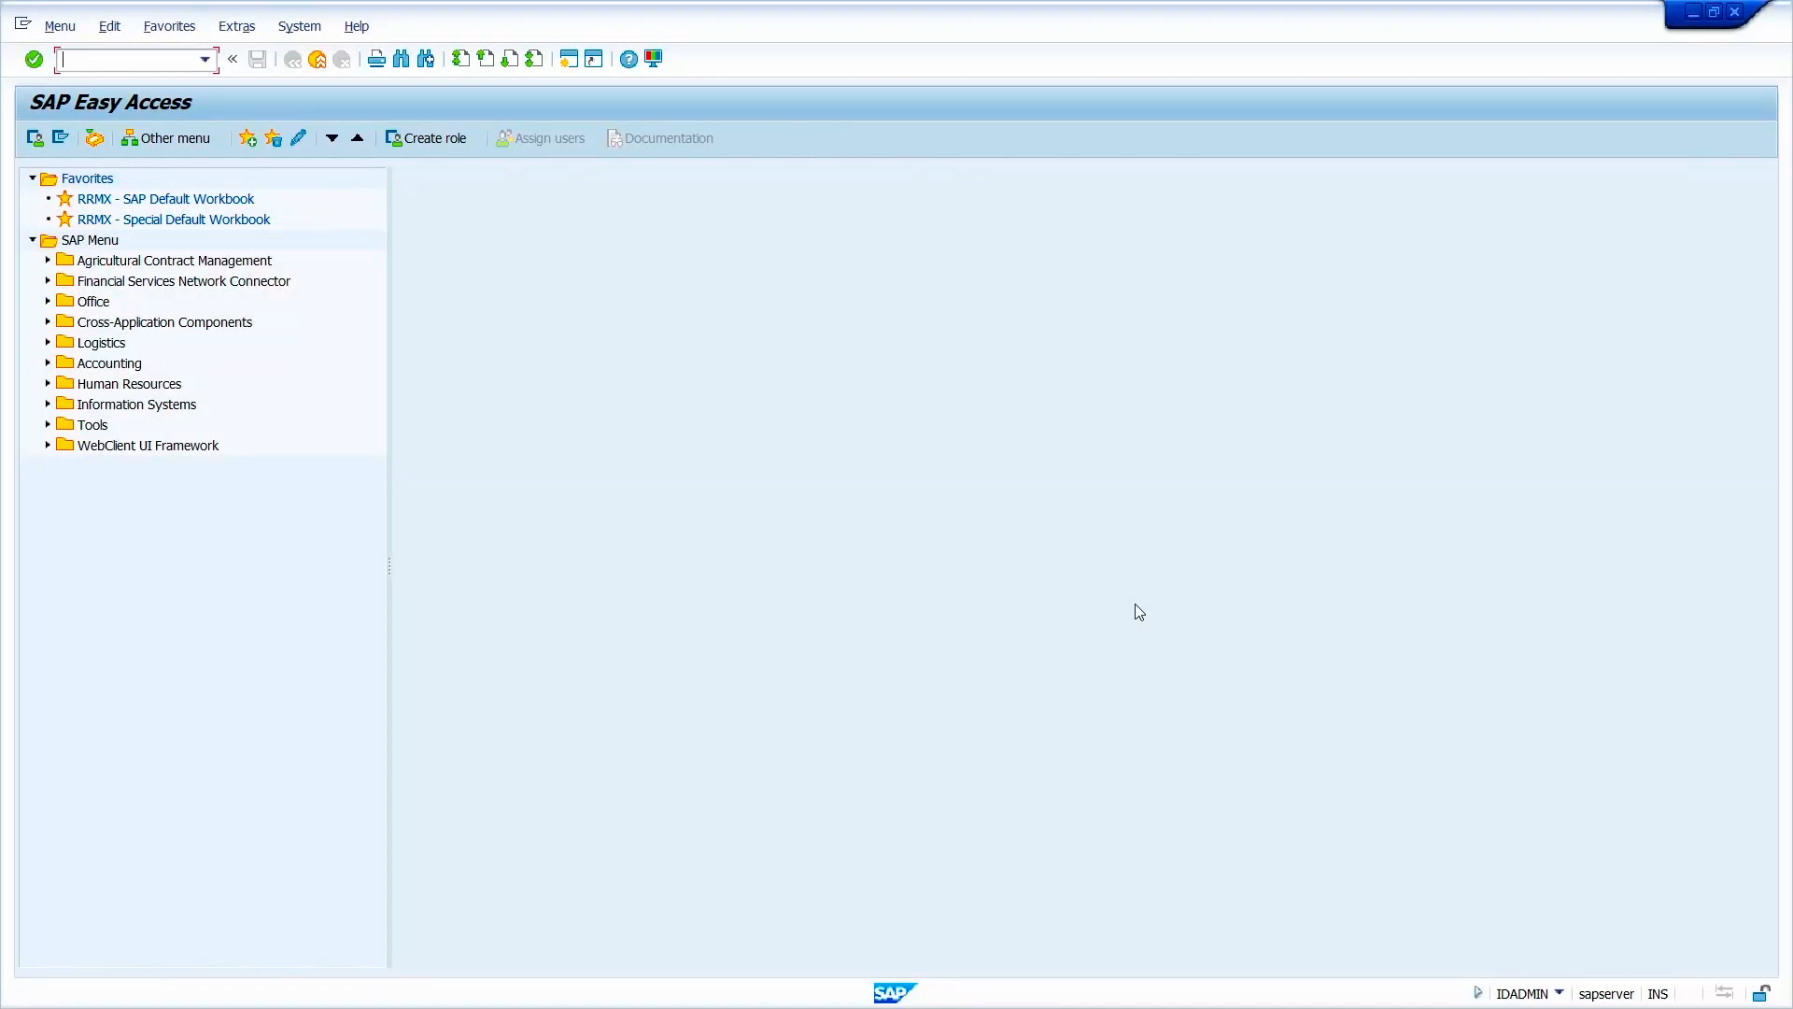
type("me11")
key("Return")
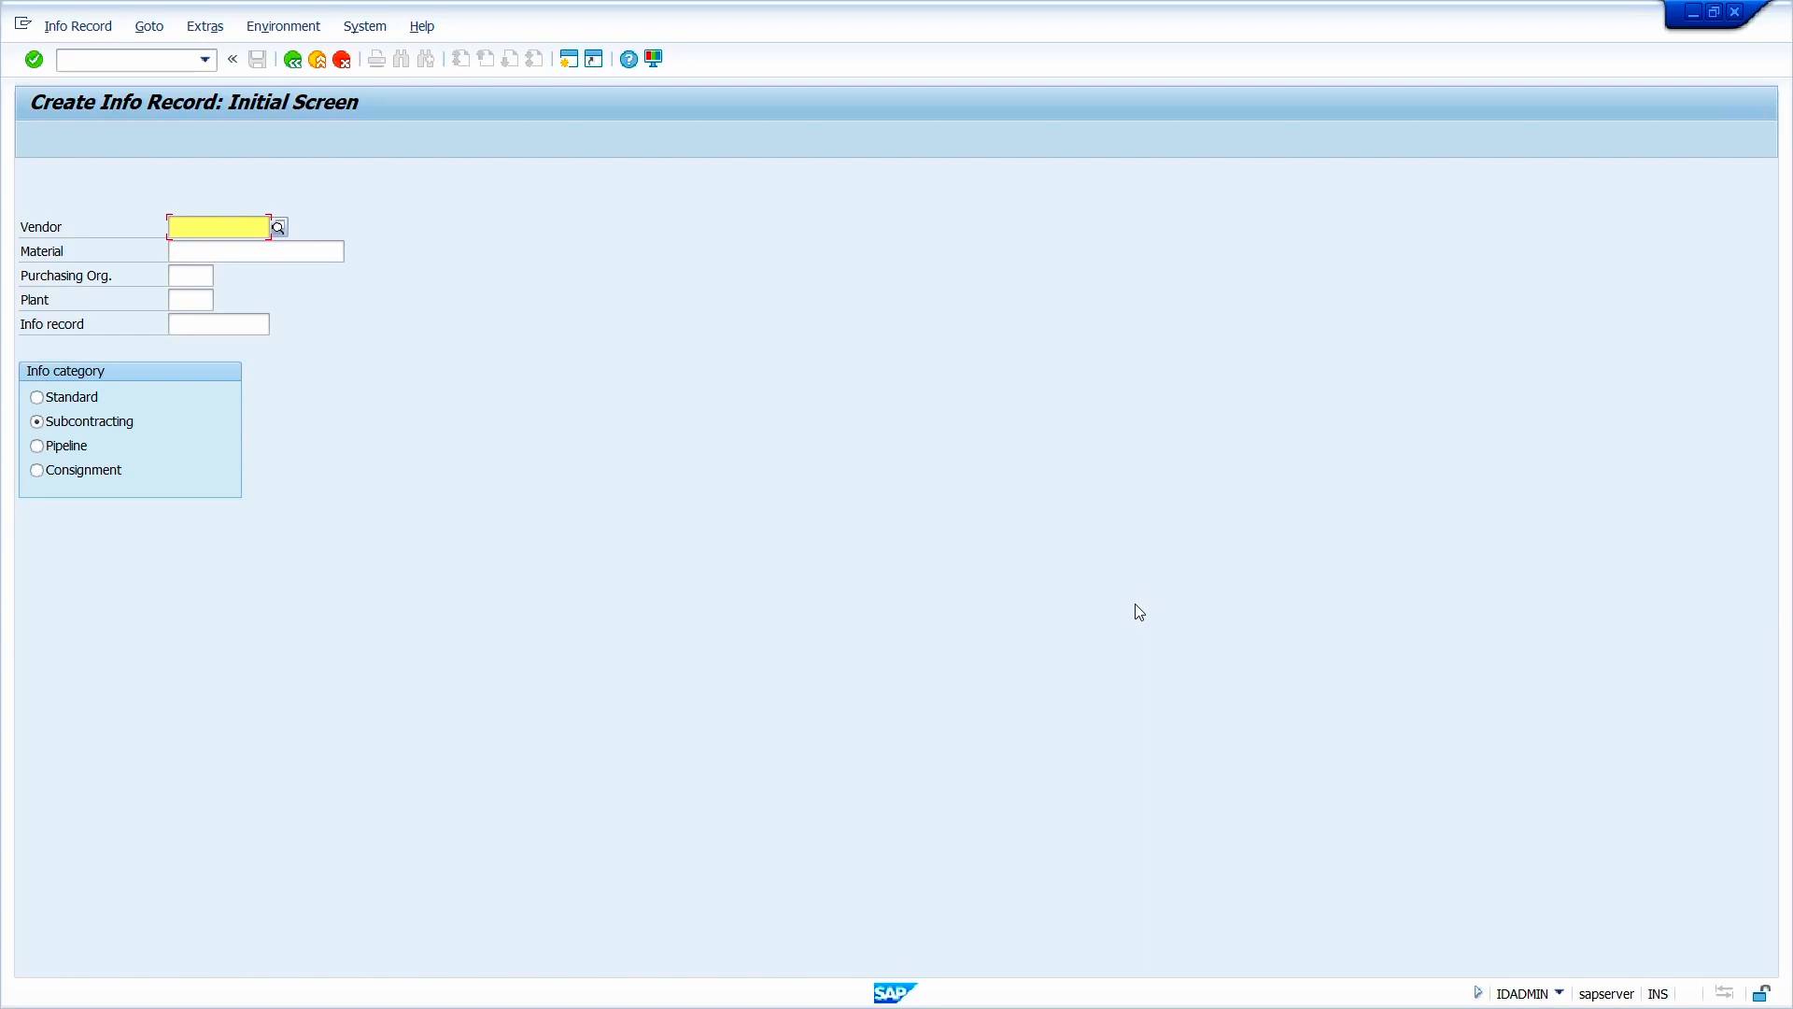
type("1000")
key("Tab")
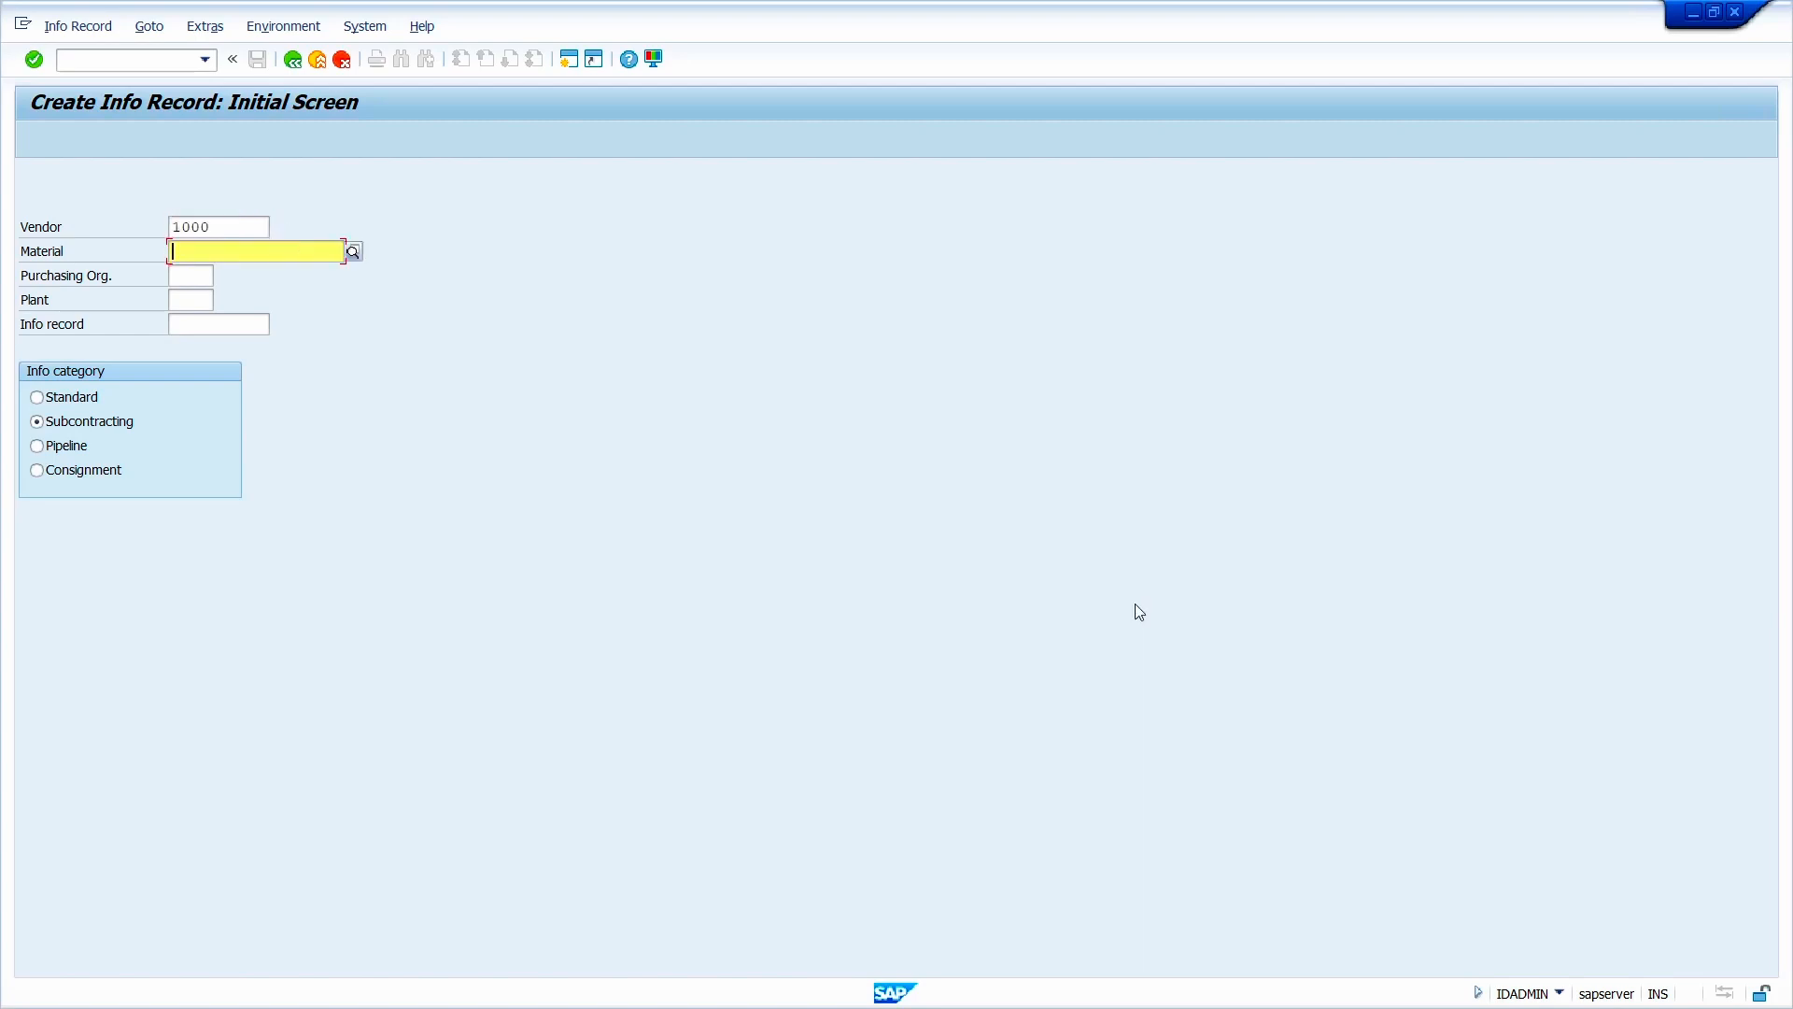
key("super+v")
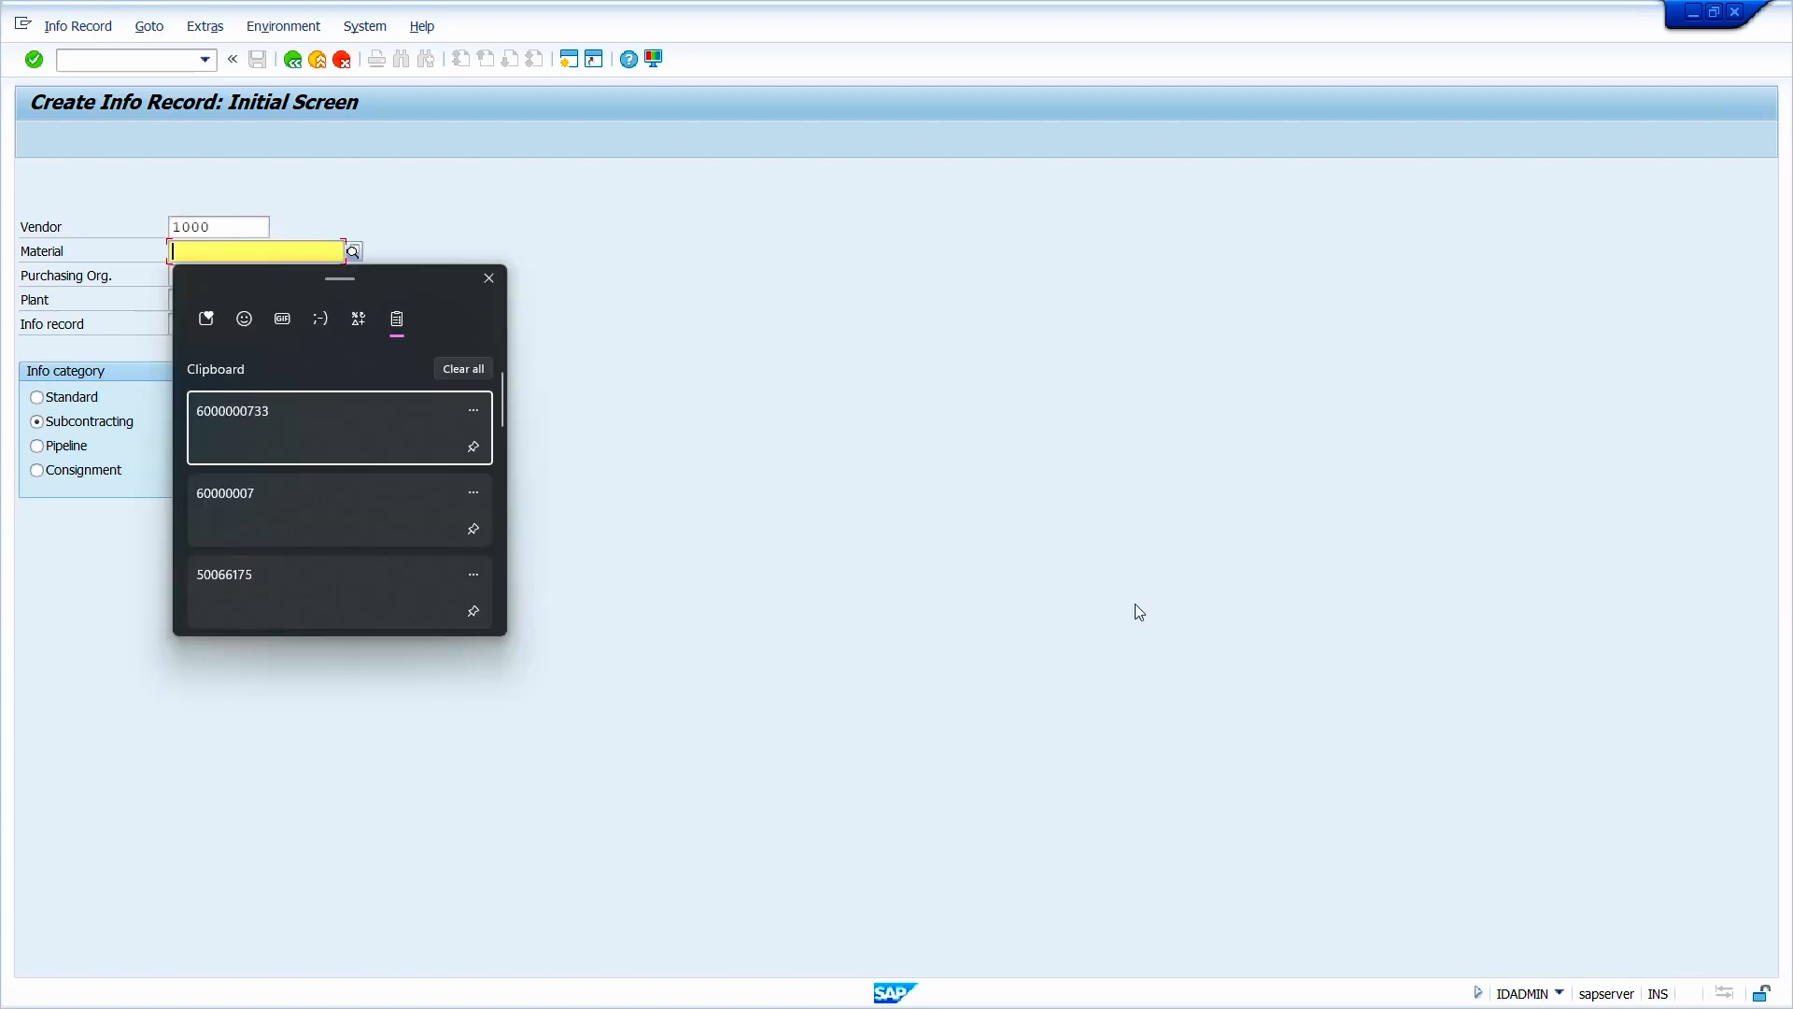
left_click(364, 430)
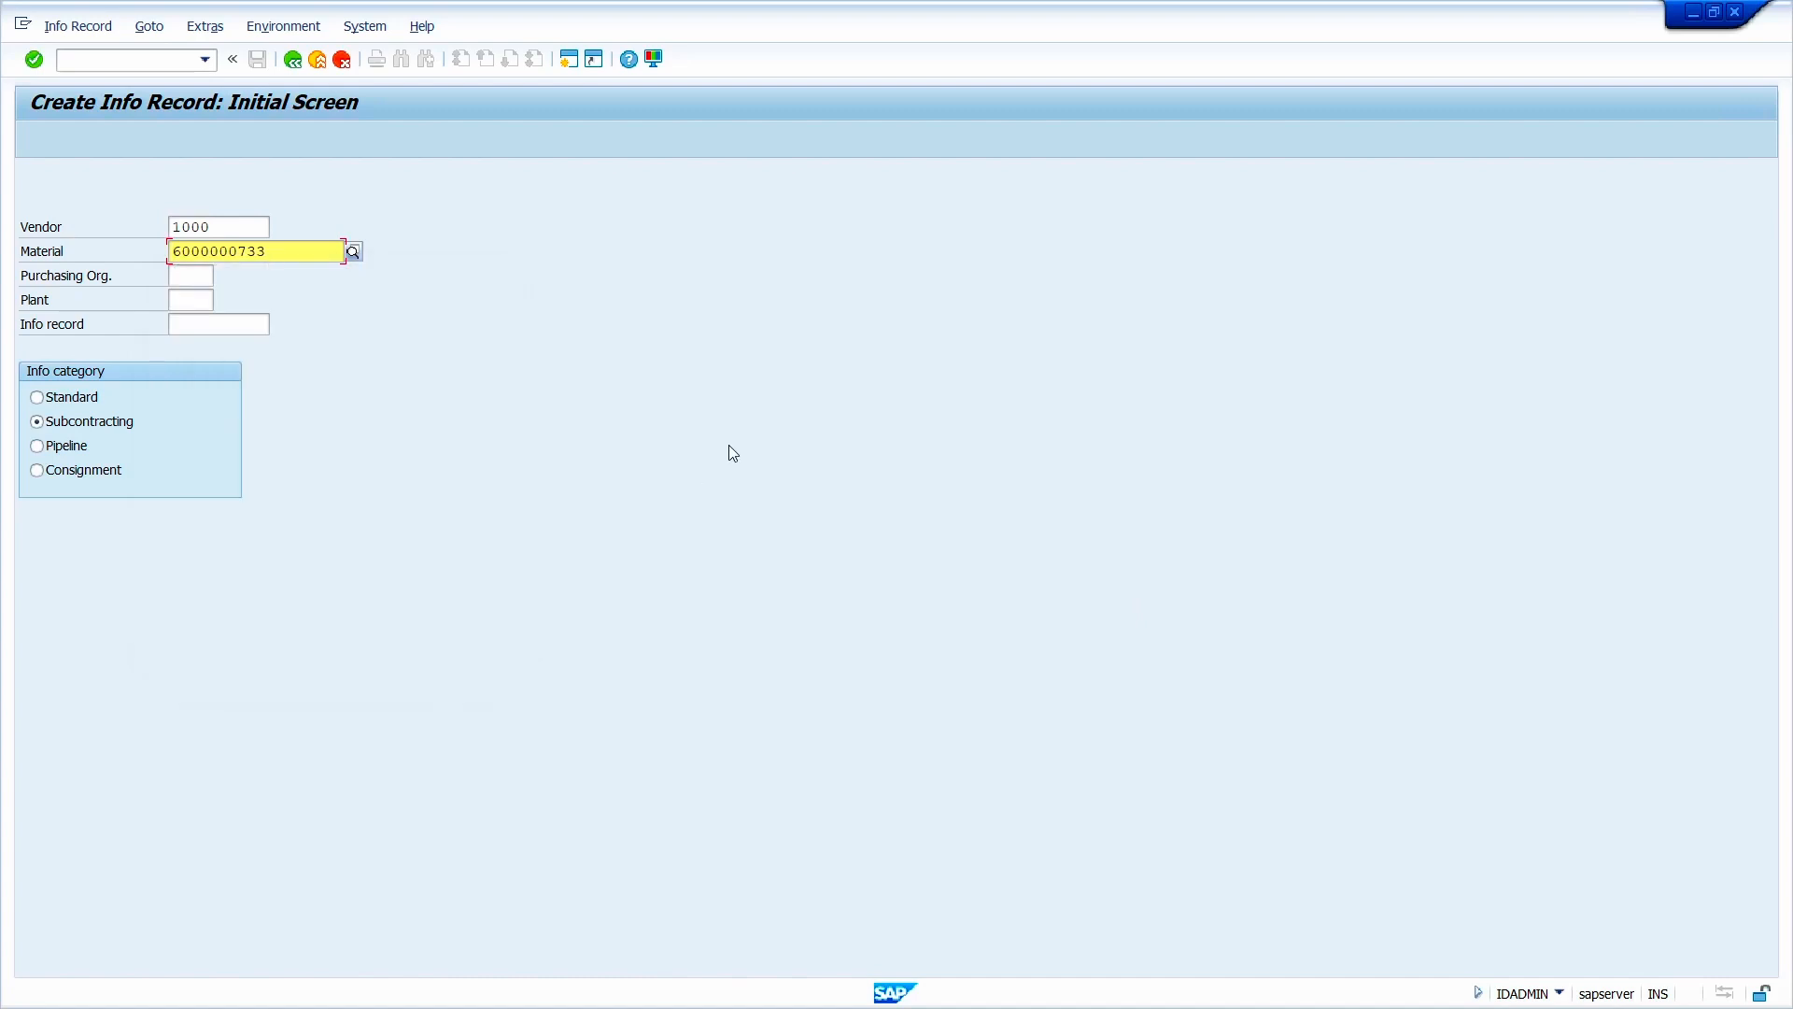
key("Tab")
type("1000")
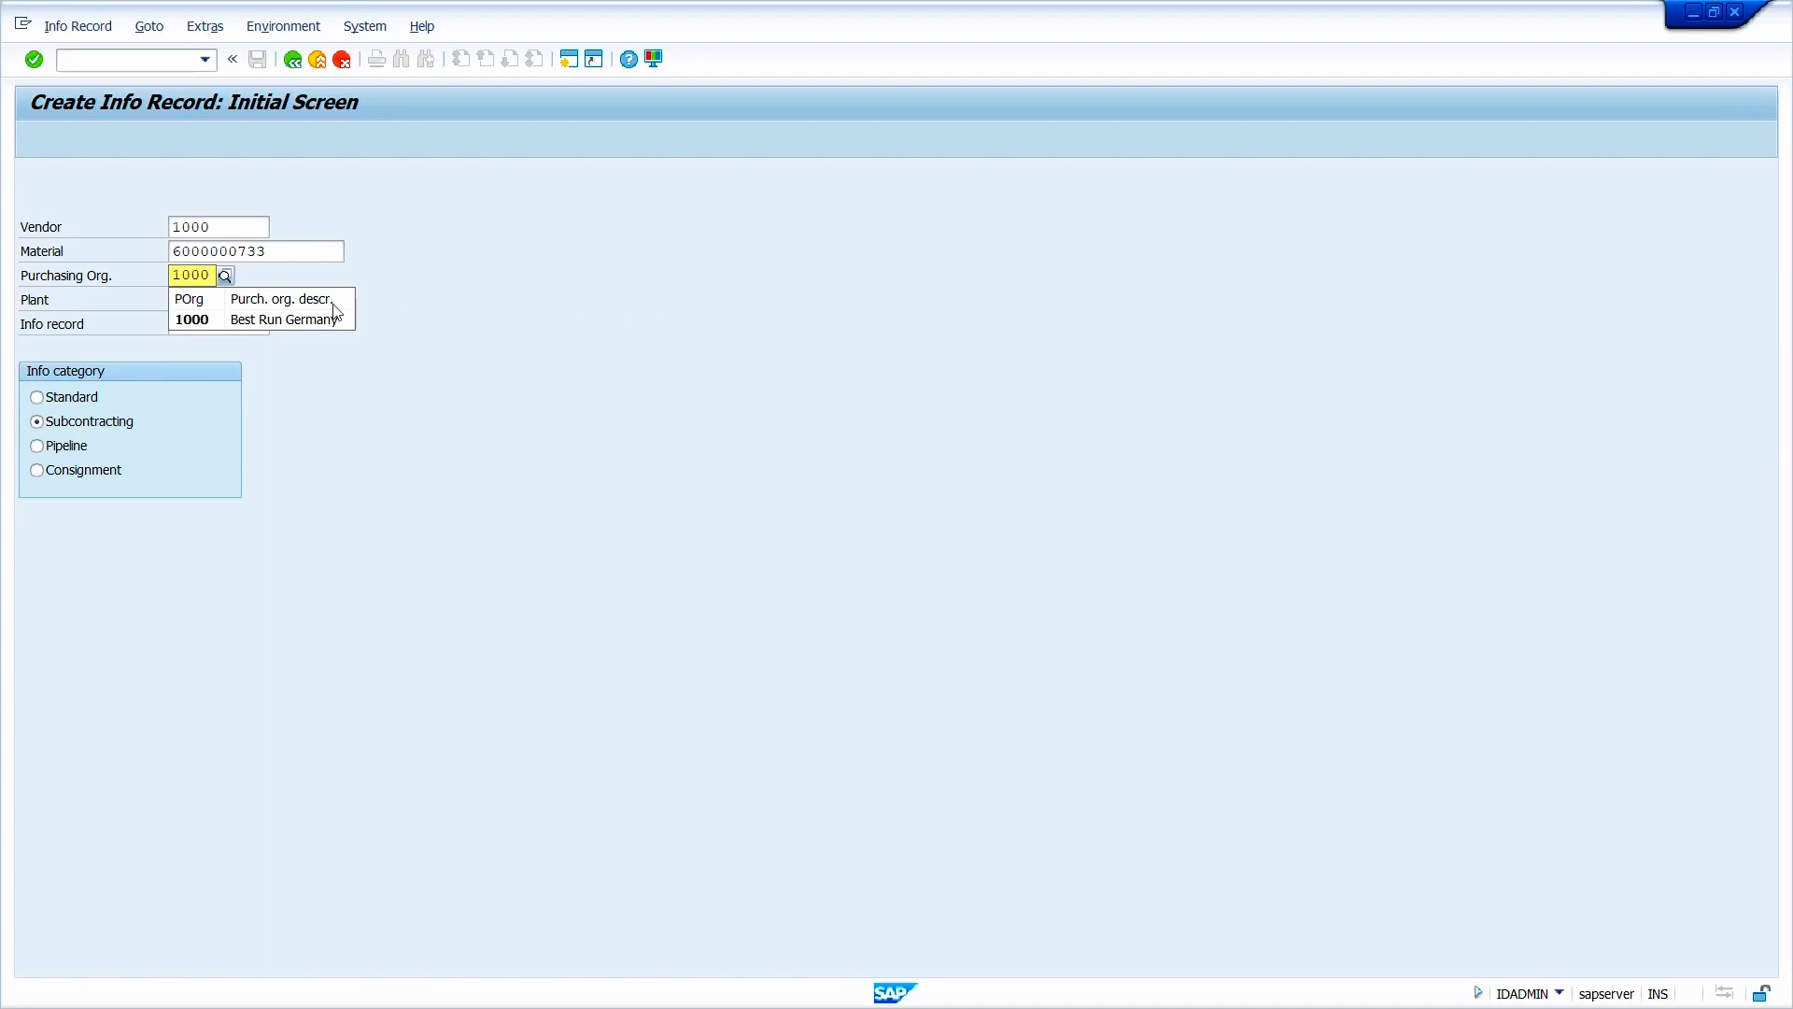
left_click(294, 320)
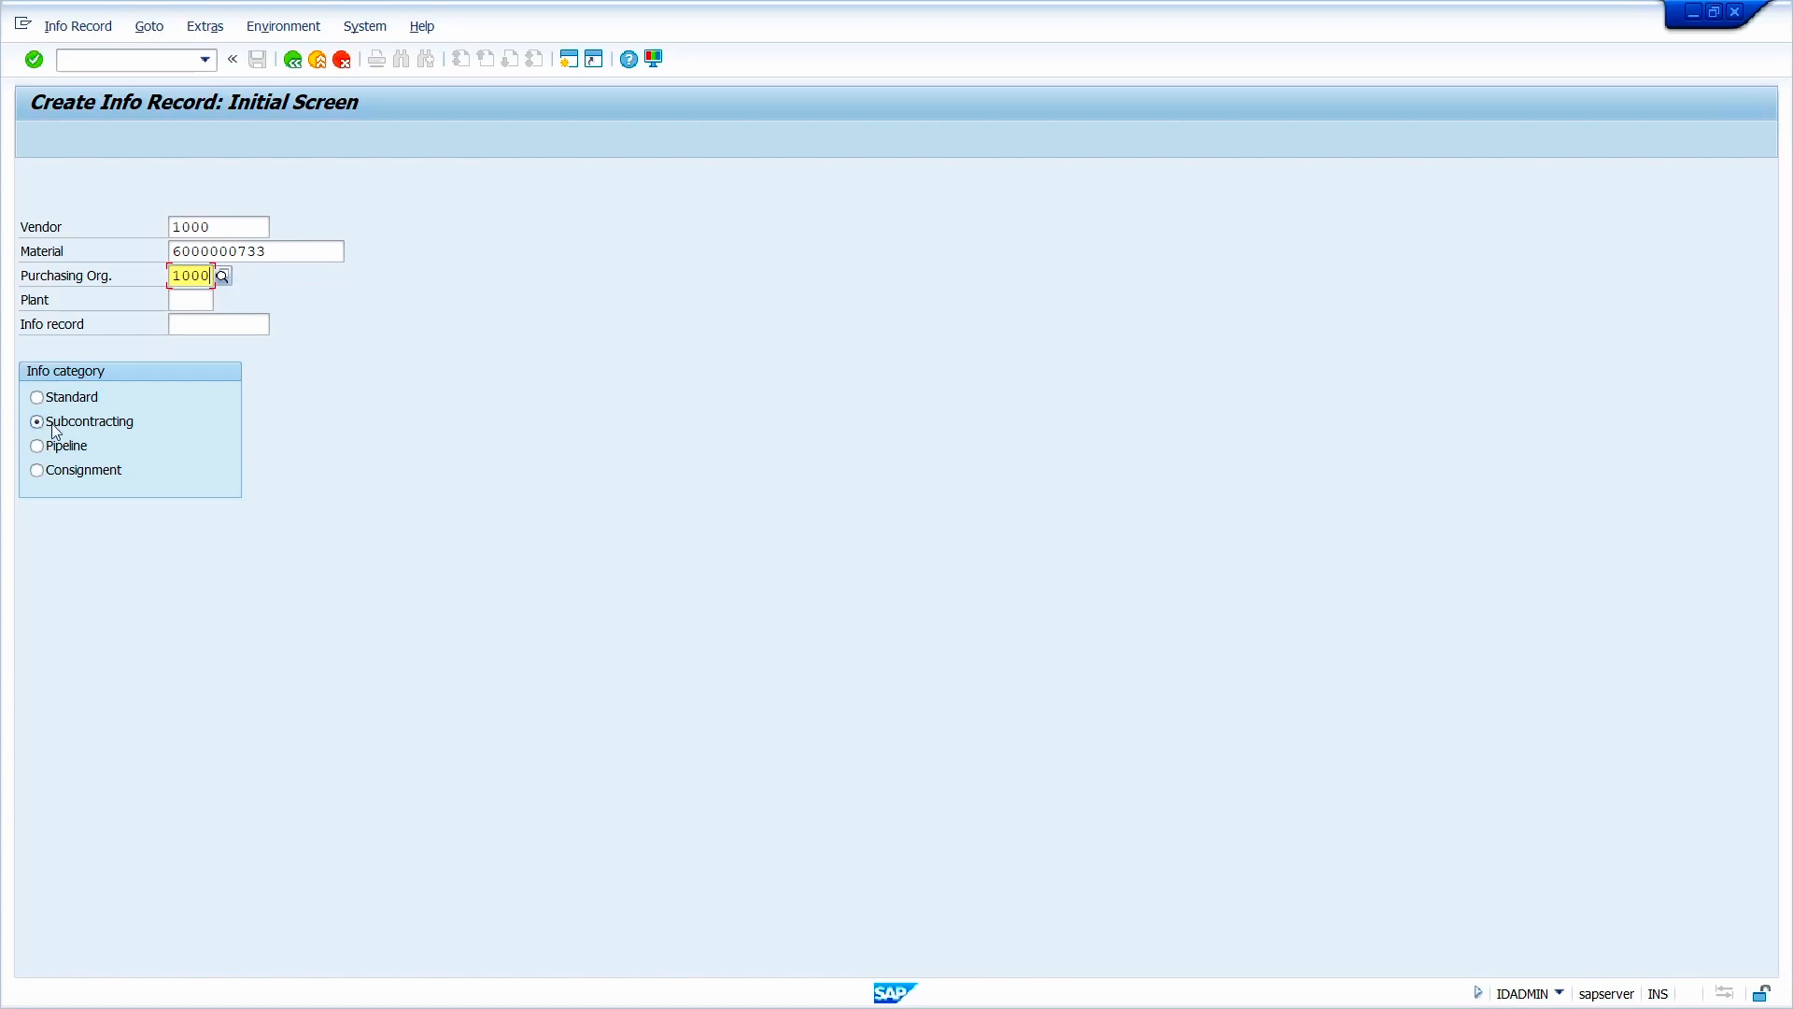
key("Return")
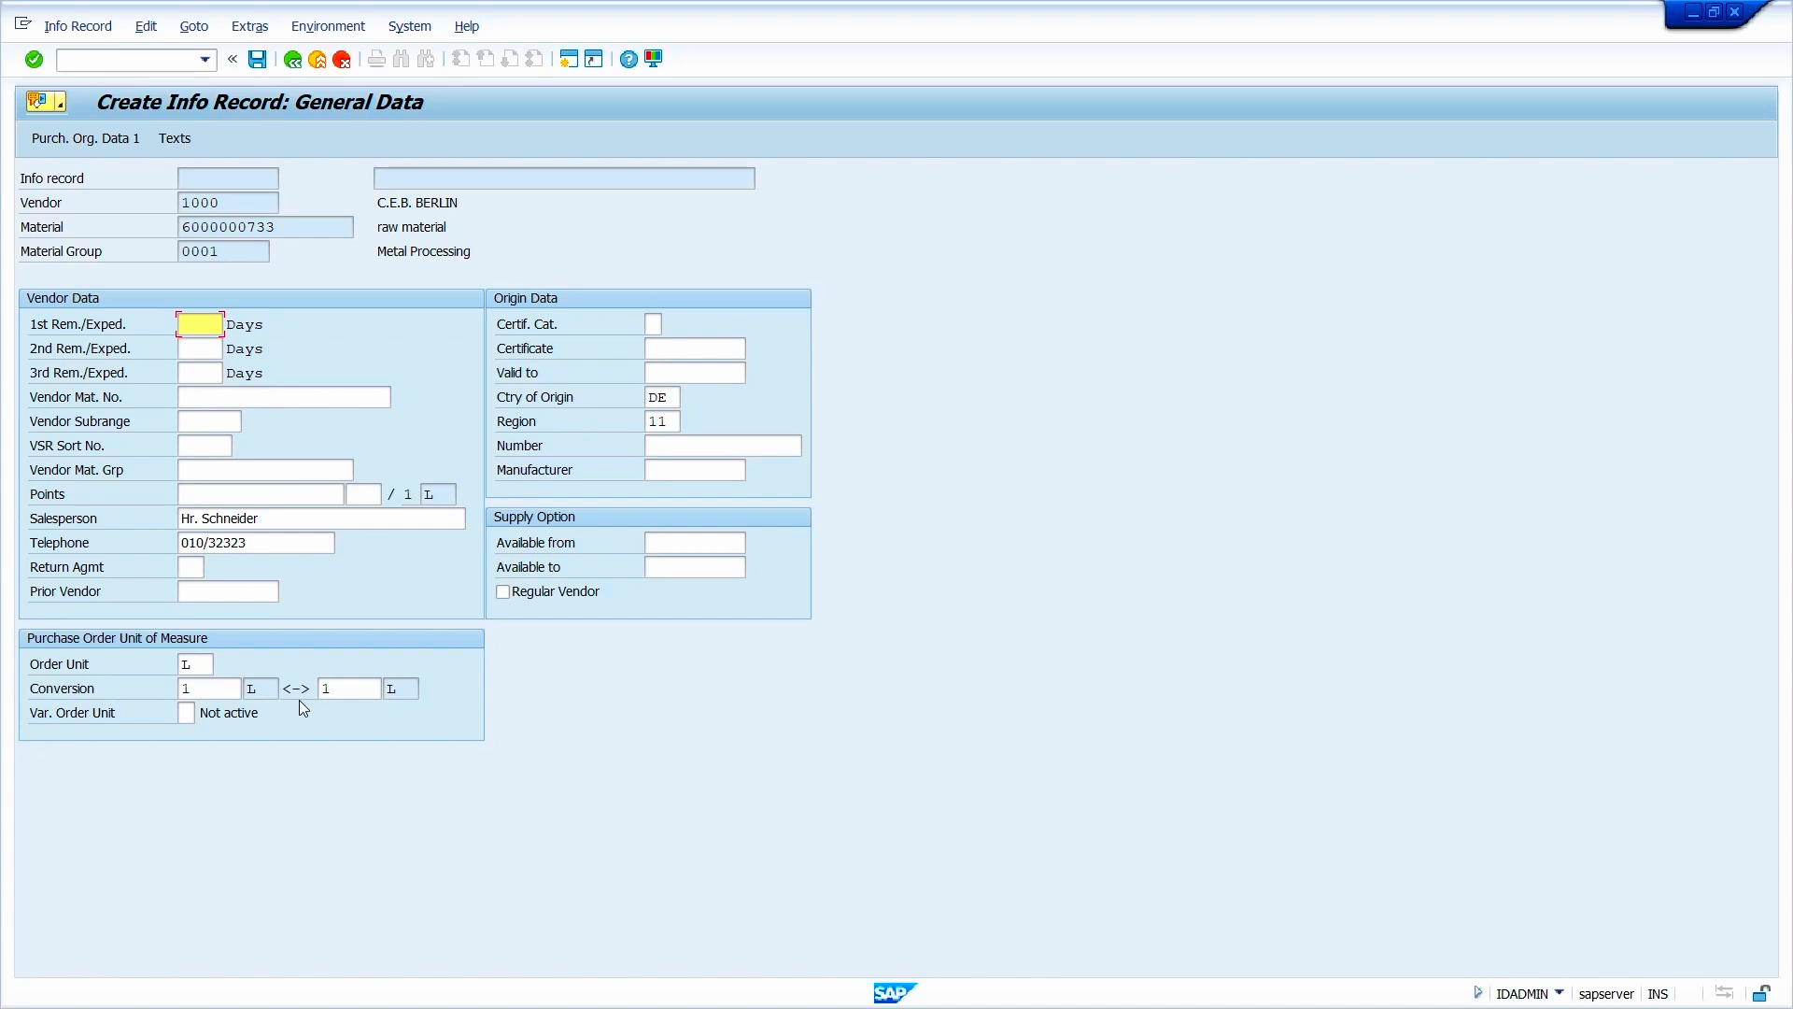
Step: Continue to the first purchasing organization data screen and set a 10-day planned delivery time and purchasing group 000
key("Return")
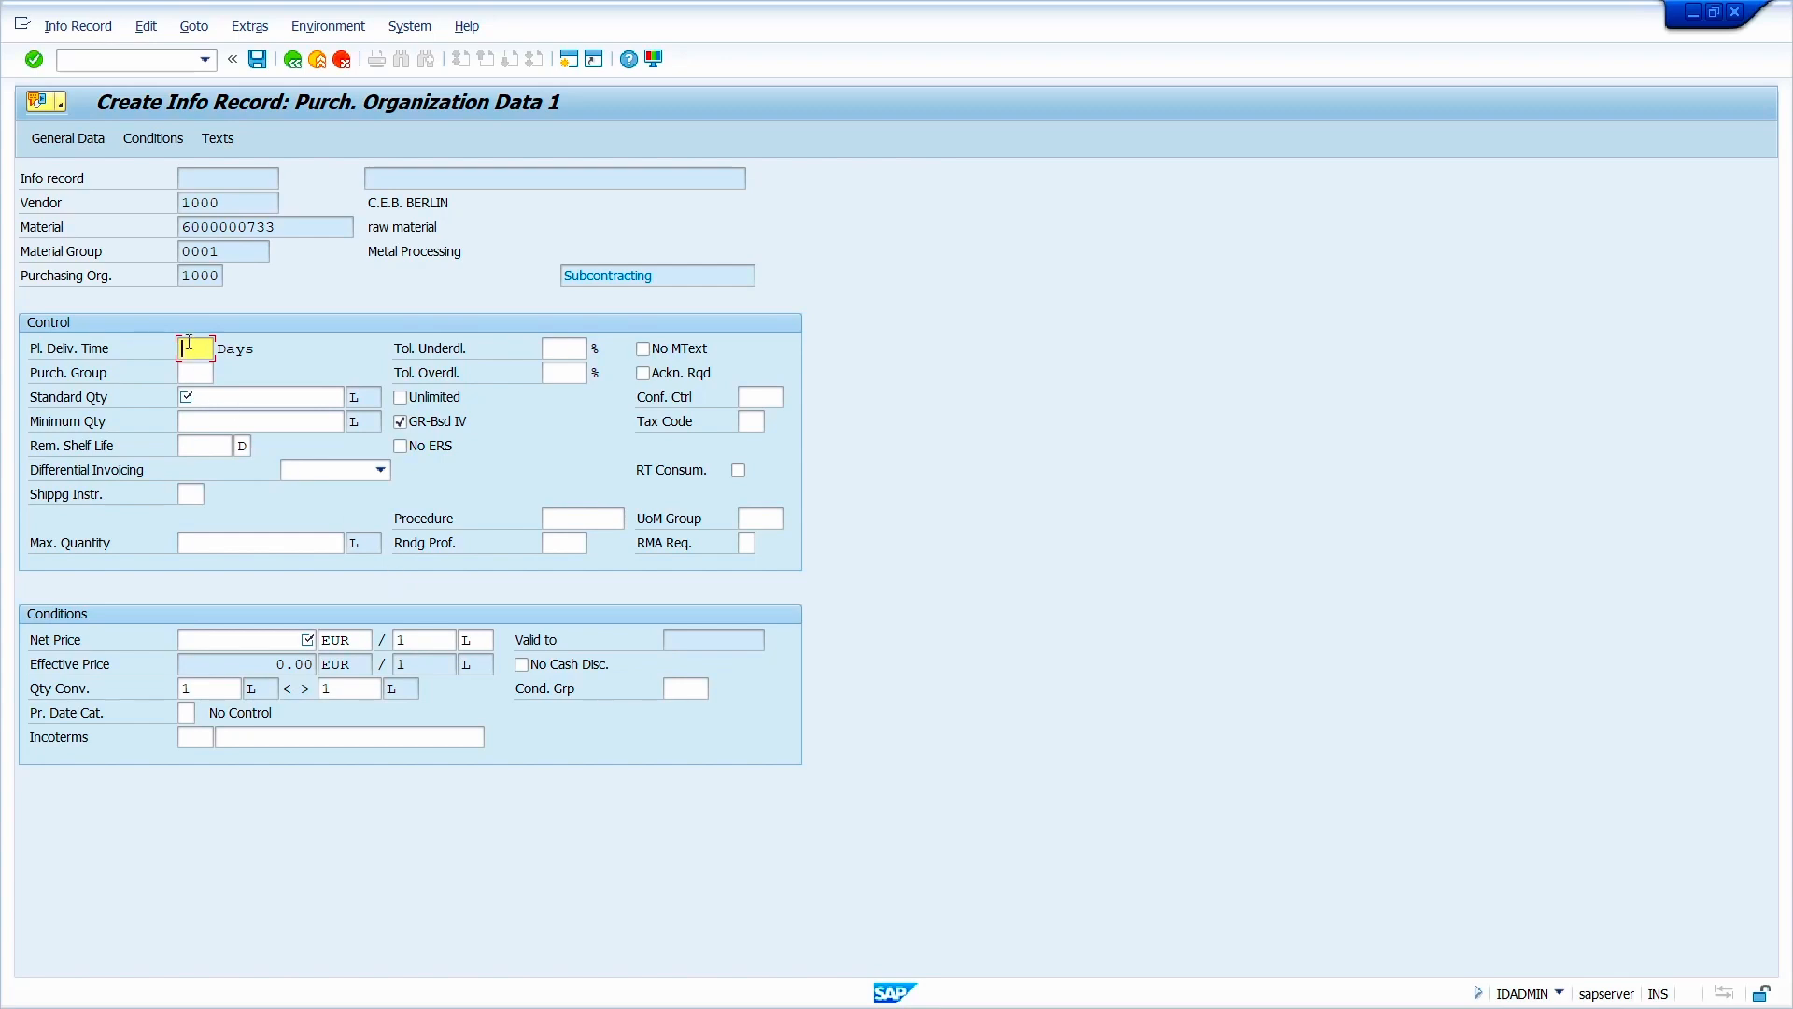
type("10")
key("Tab")
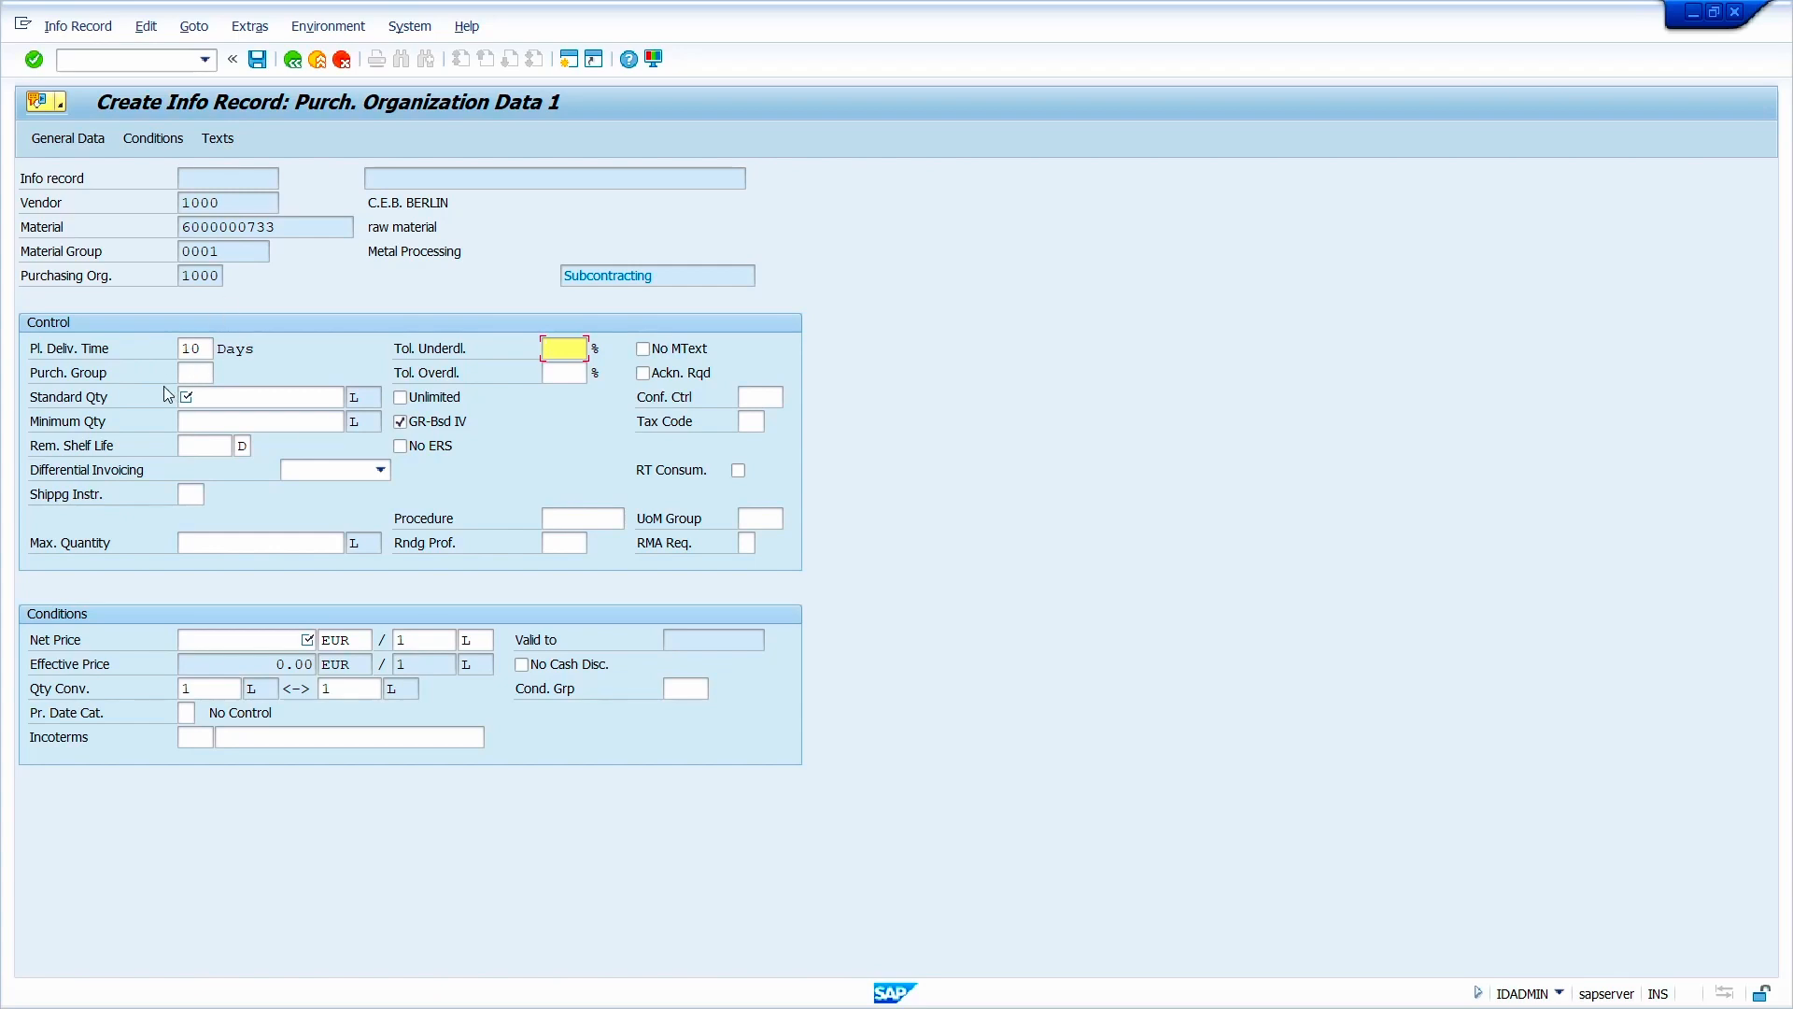
left_click(182, 372)
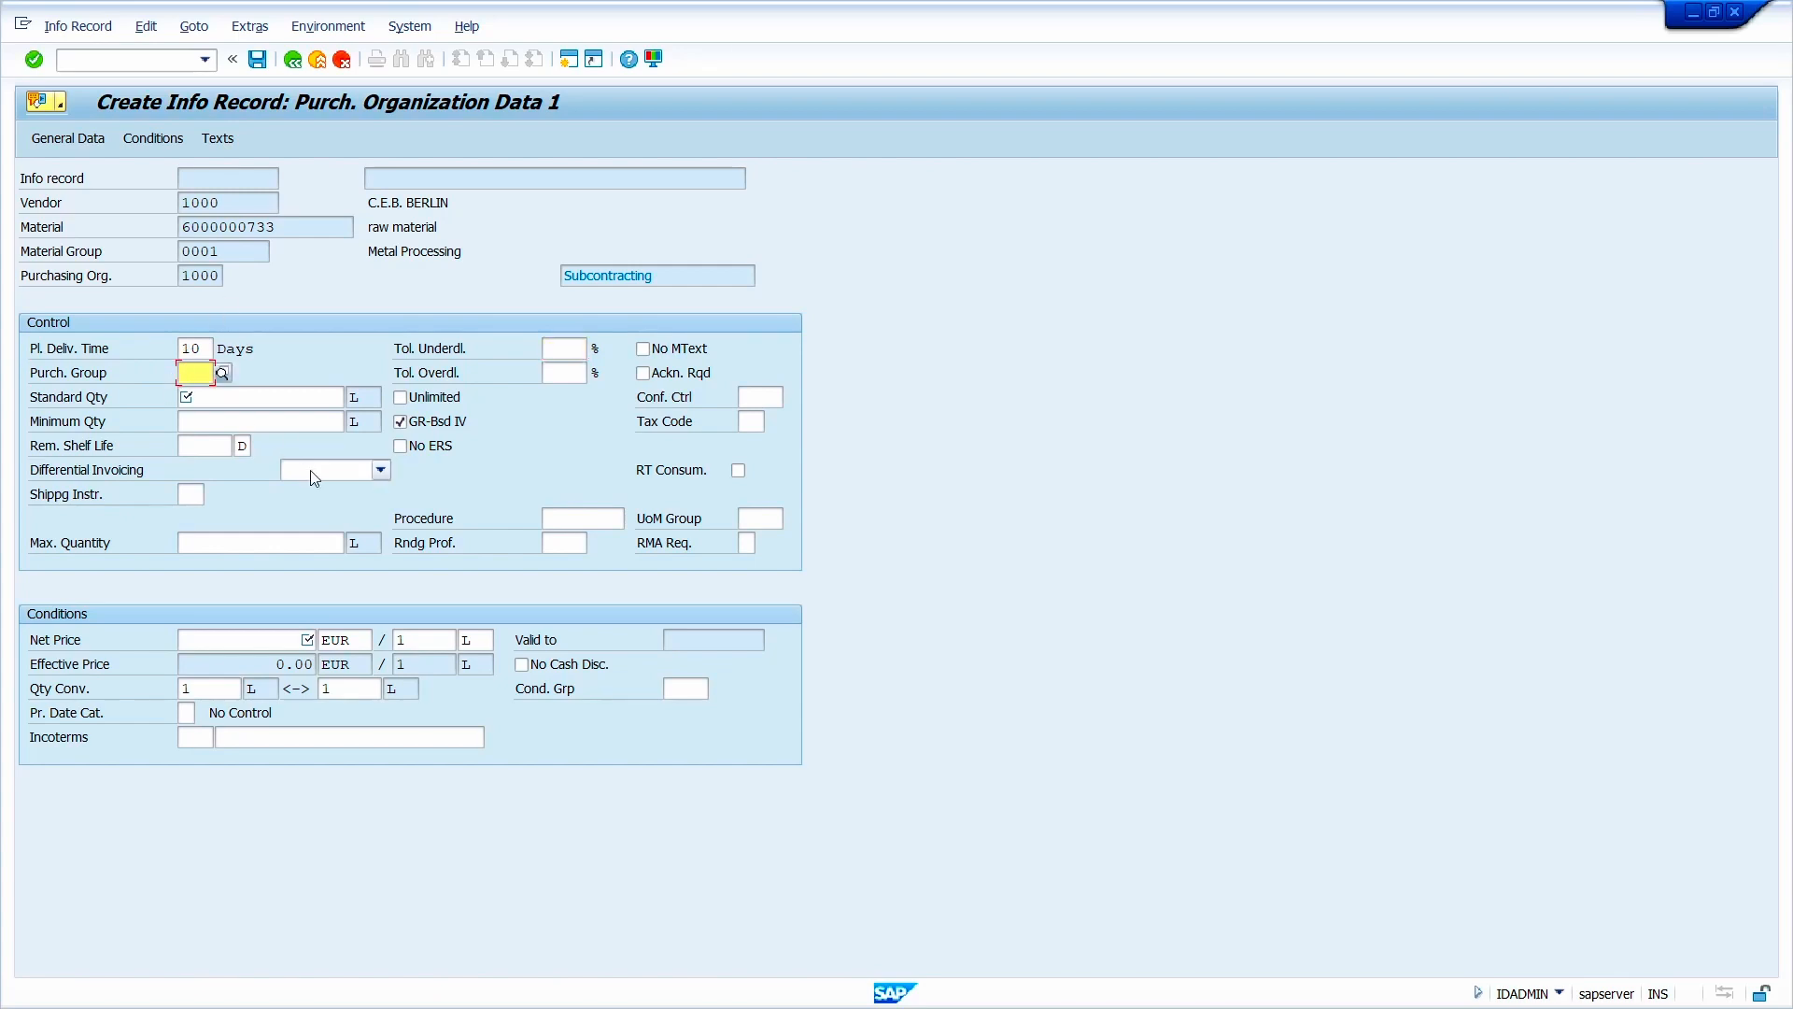
type("000")
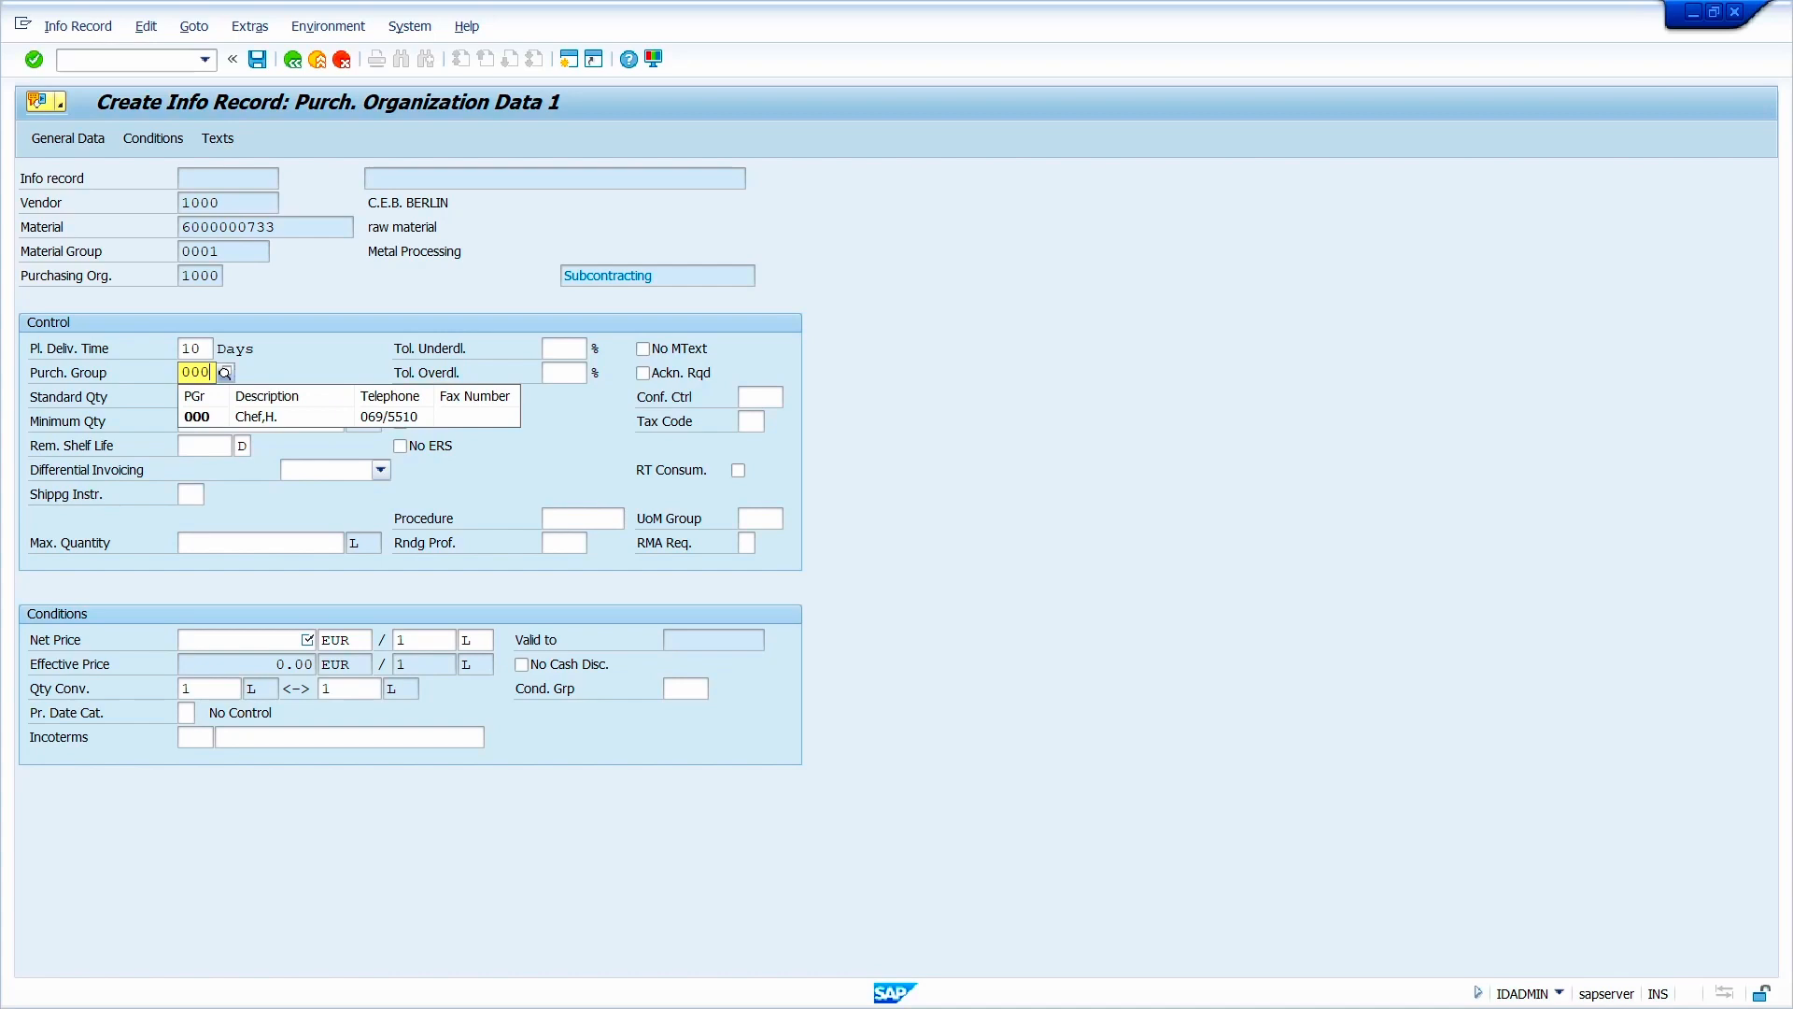
left_click(225, 415)
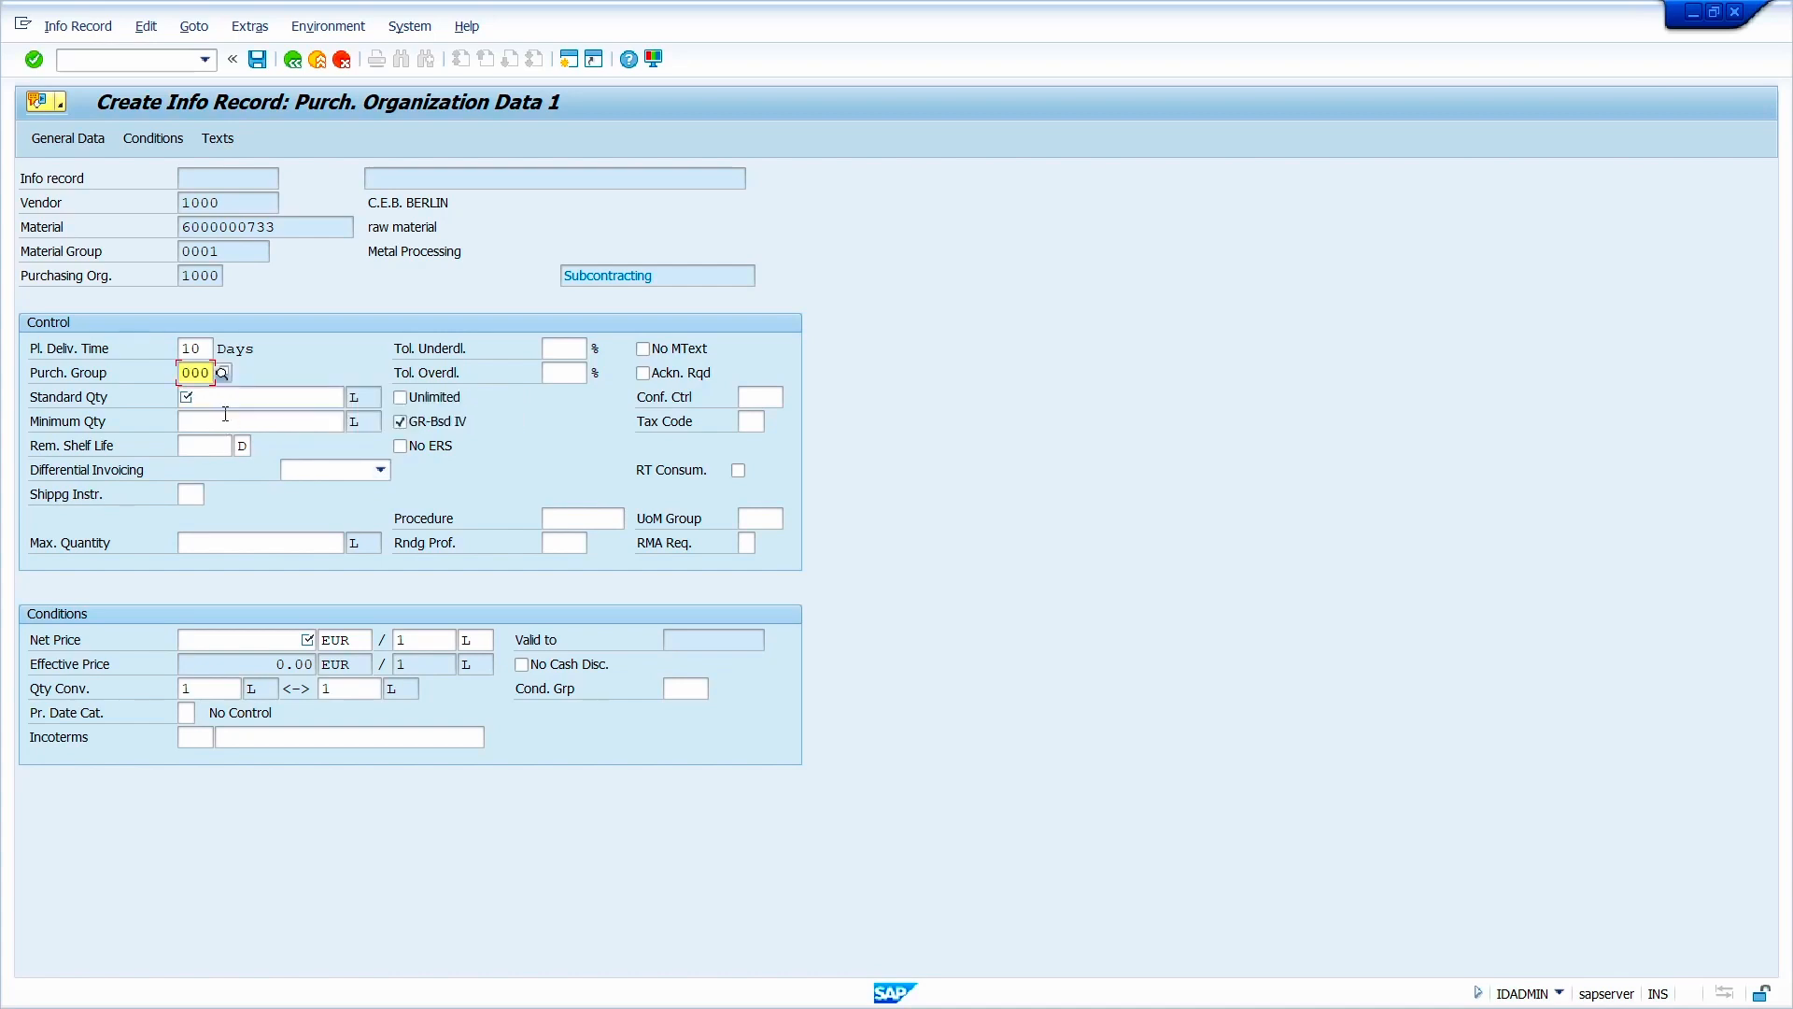
Step: Set the info record's standard quantity to 100 L, tax code to 1I and net price to 8 EUR per 1 L
left_click(217, 396)
type("1")
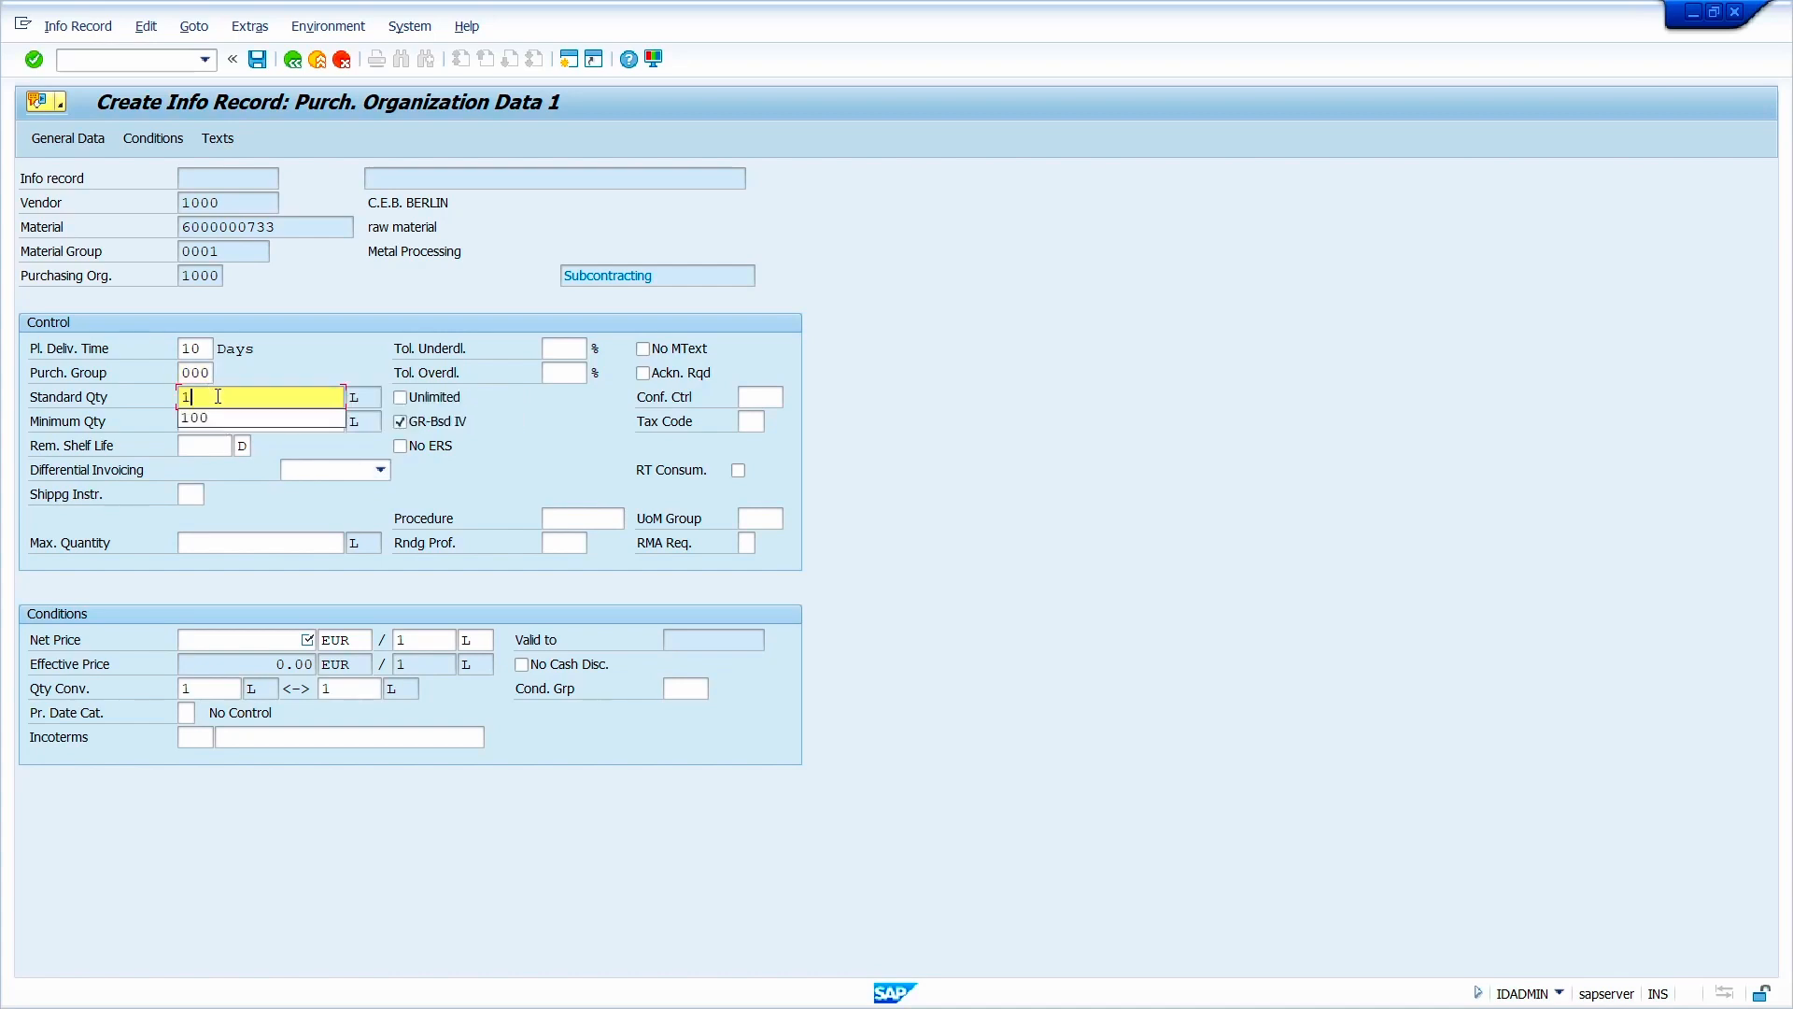
type("00")
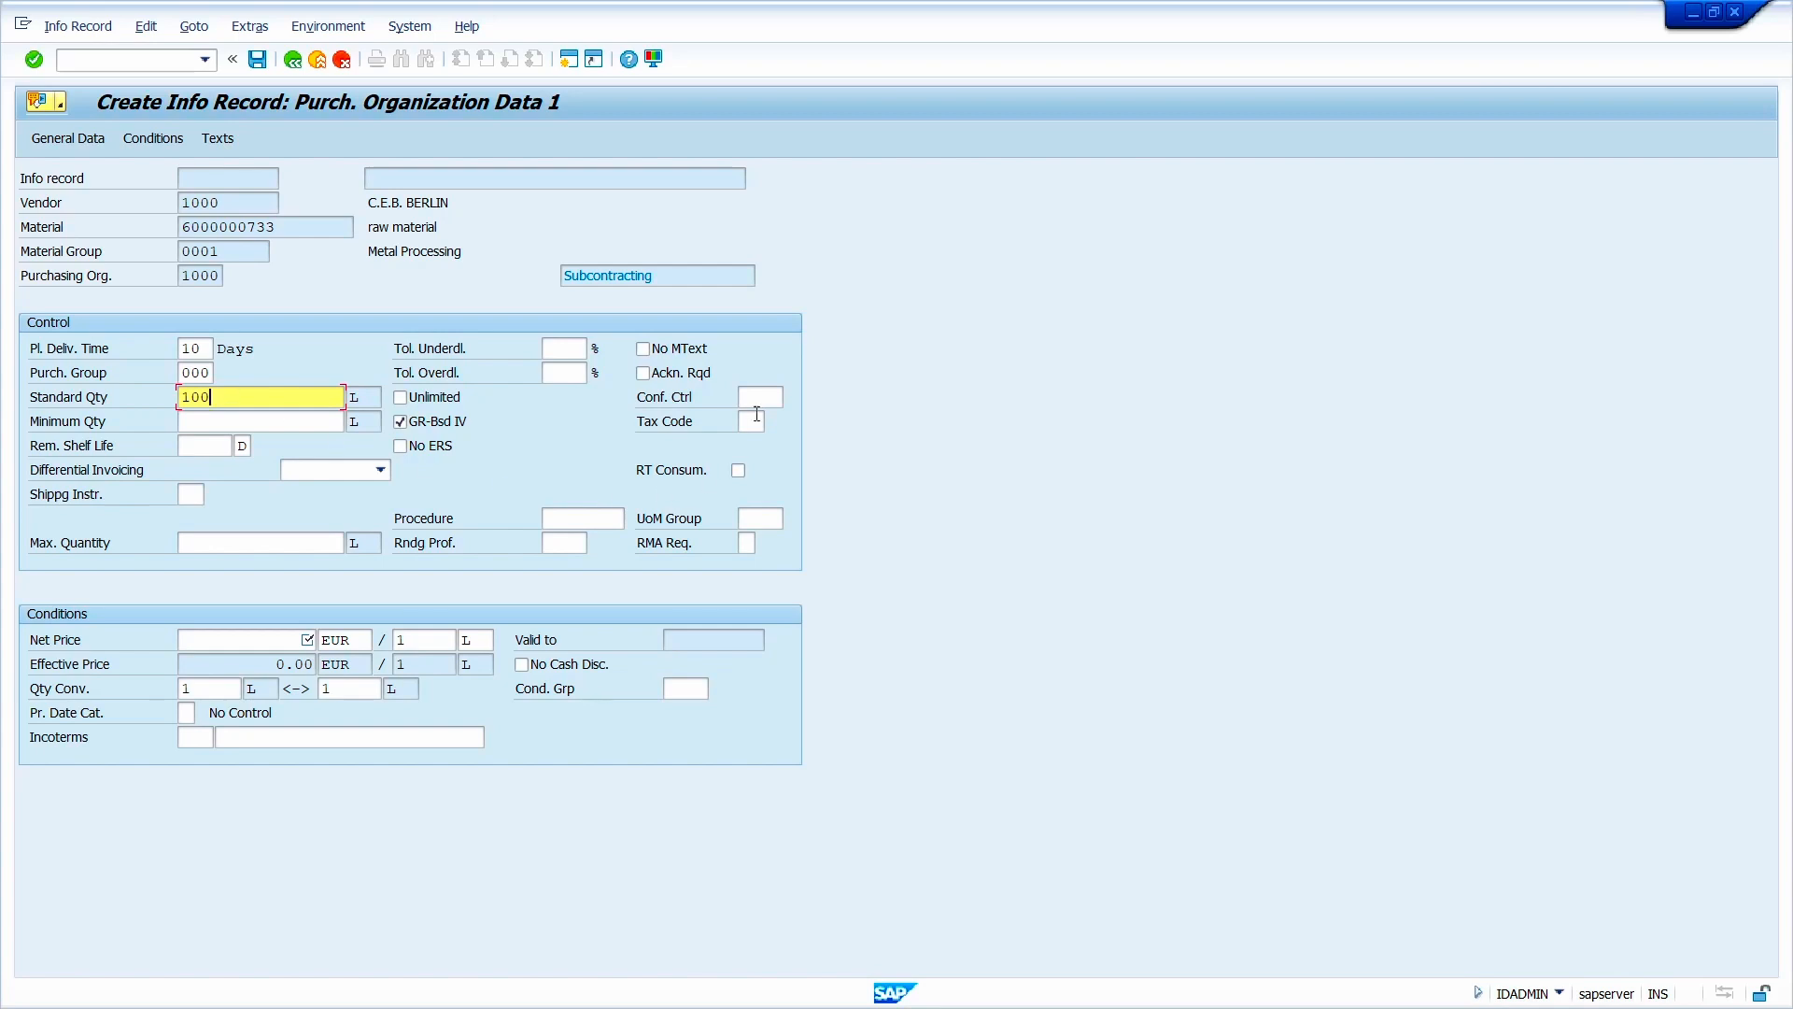
left_click(752, 421)
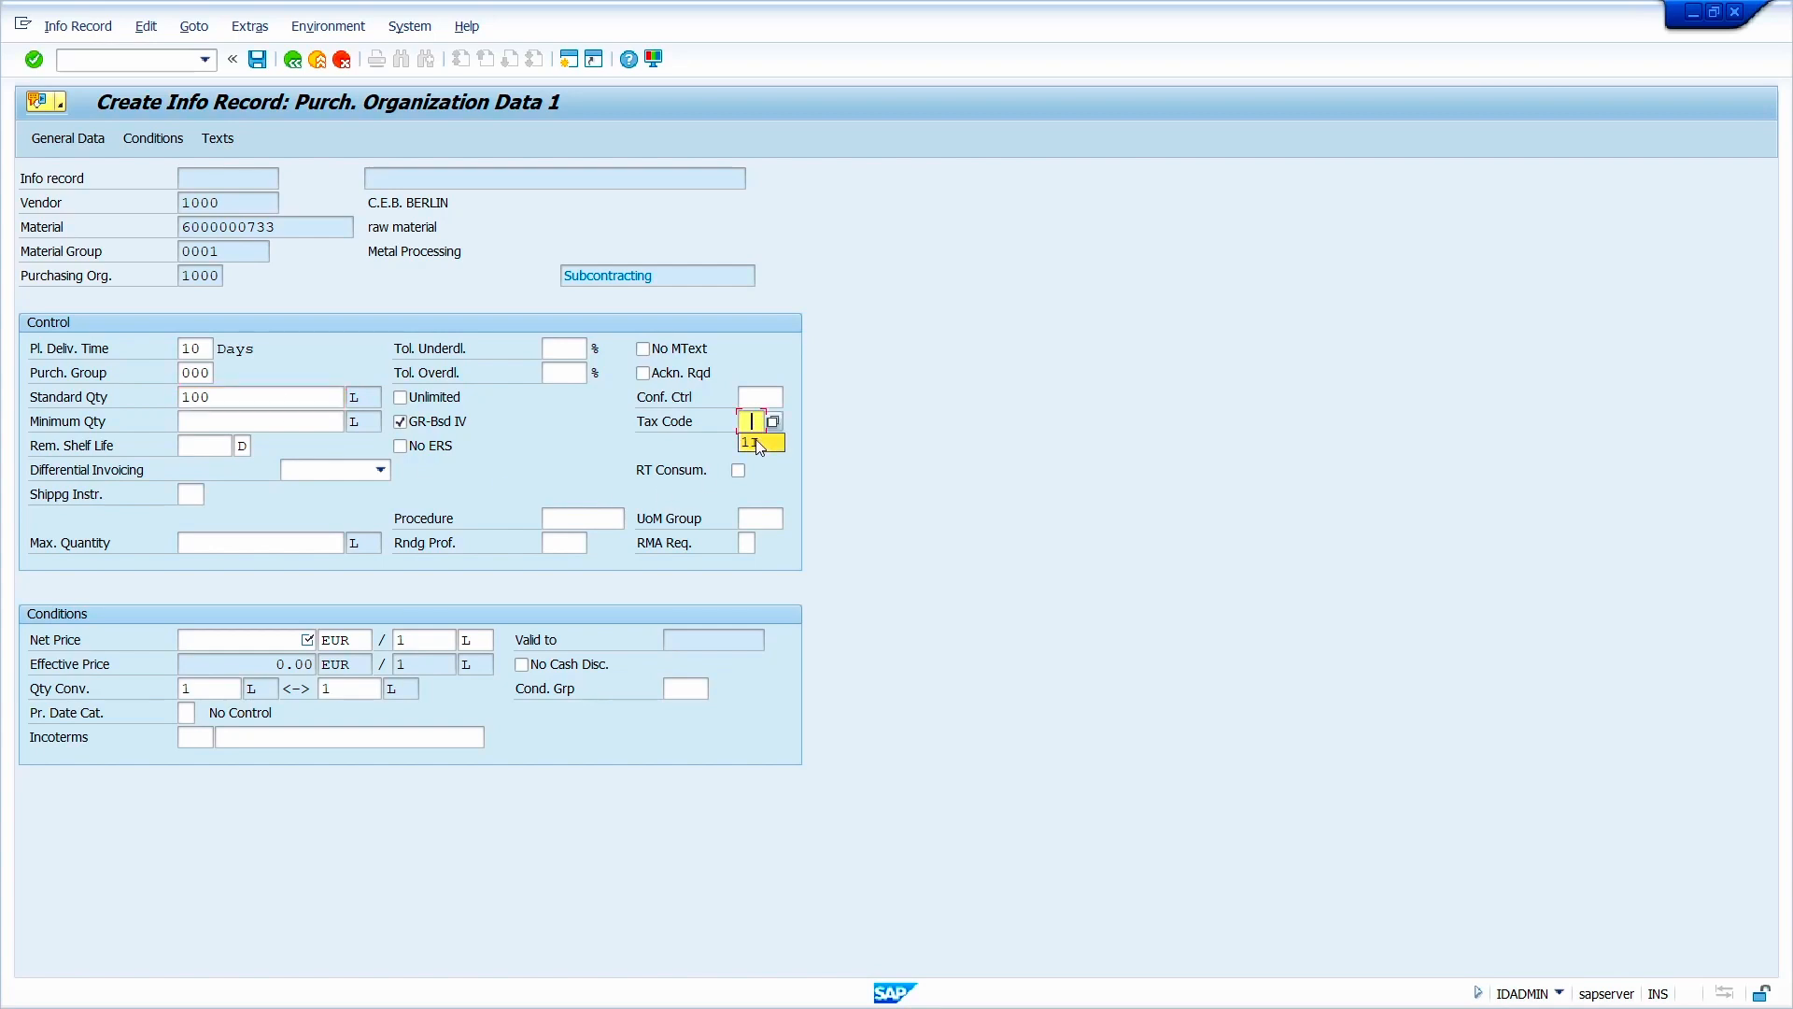
left_click(758, 442)
left_click(268, 644)
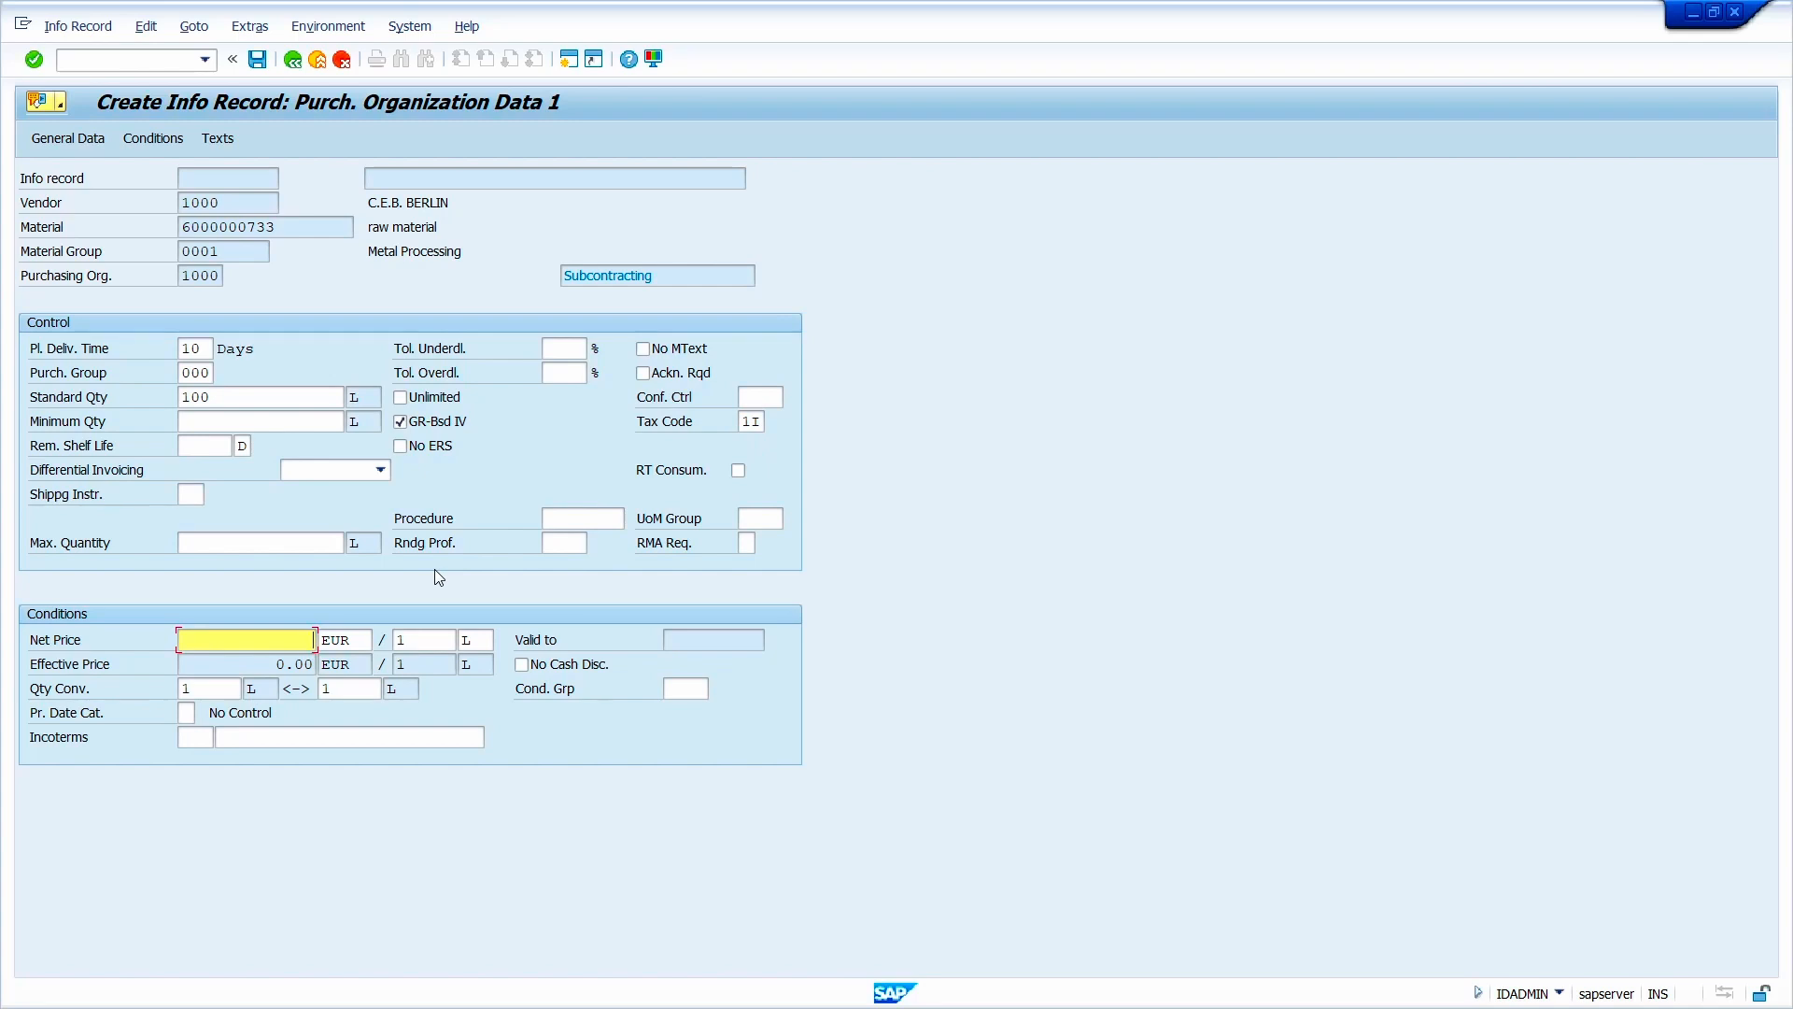
type("8")
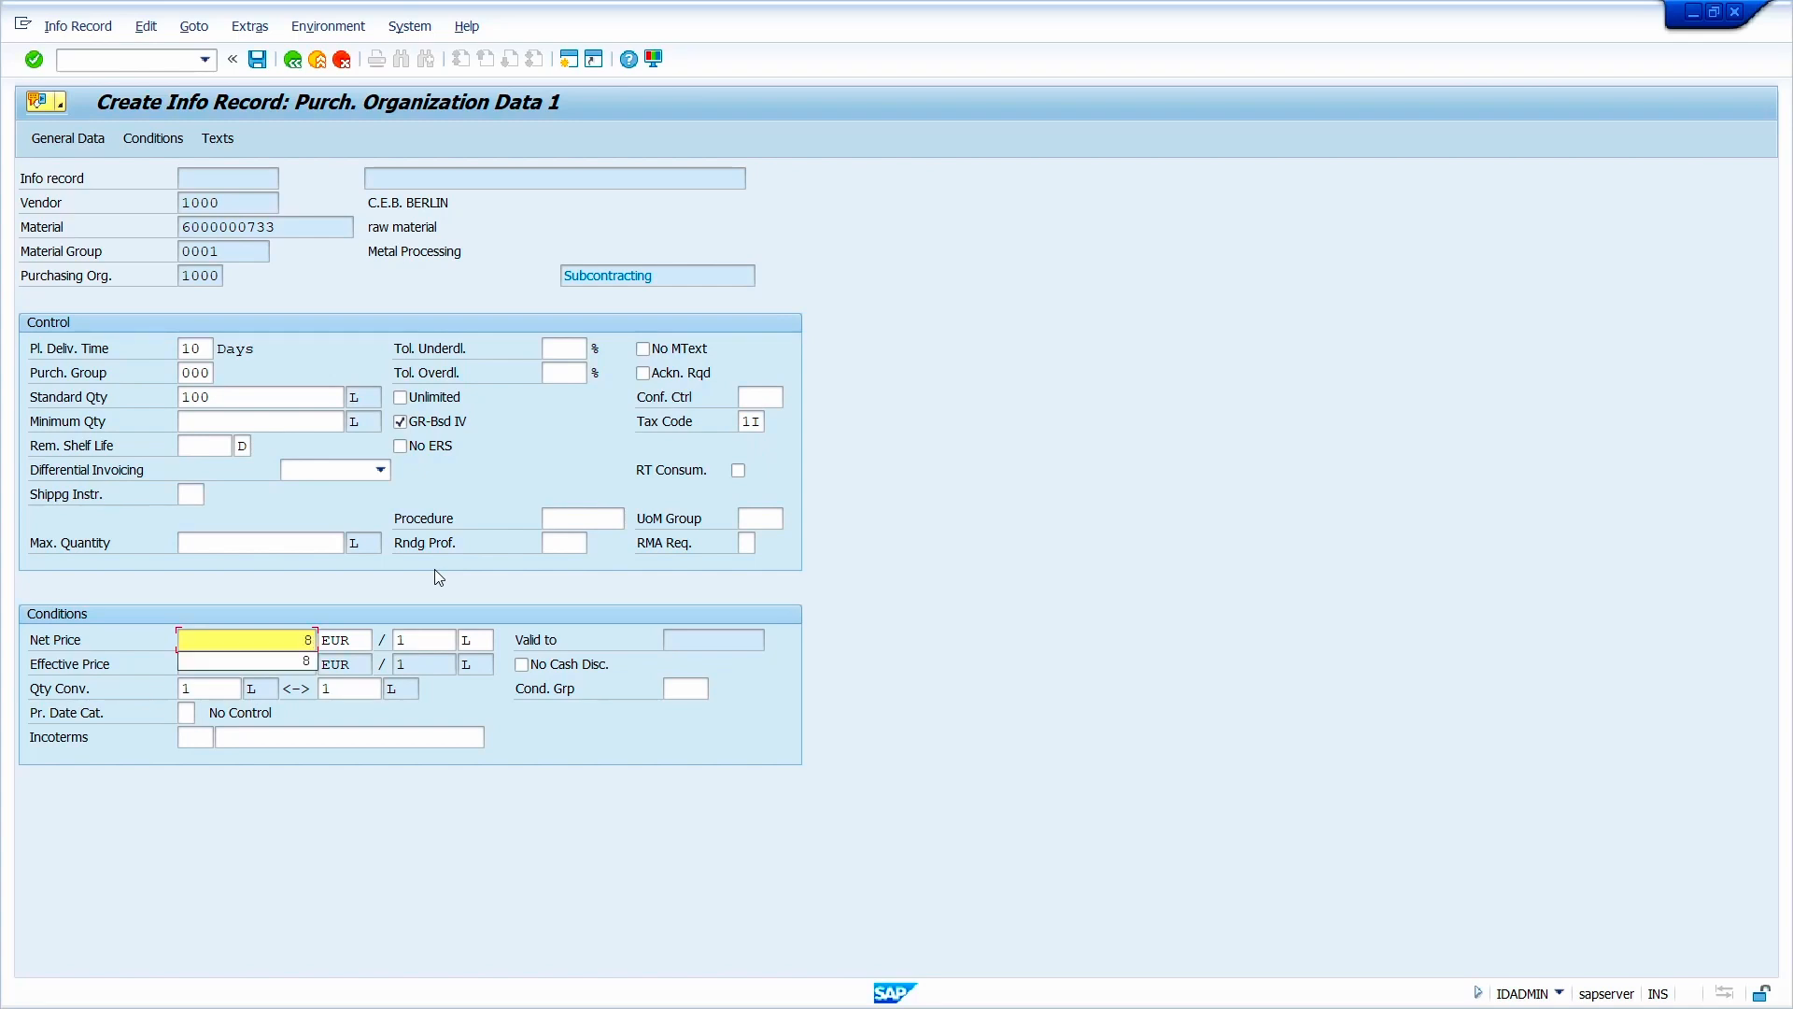
Step: Proceed through the remaining info record screens without entering quotation references or texts, and save the record
key("Return")
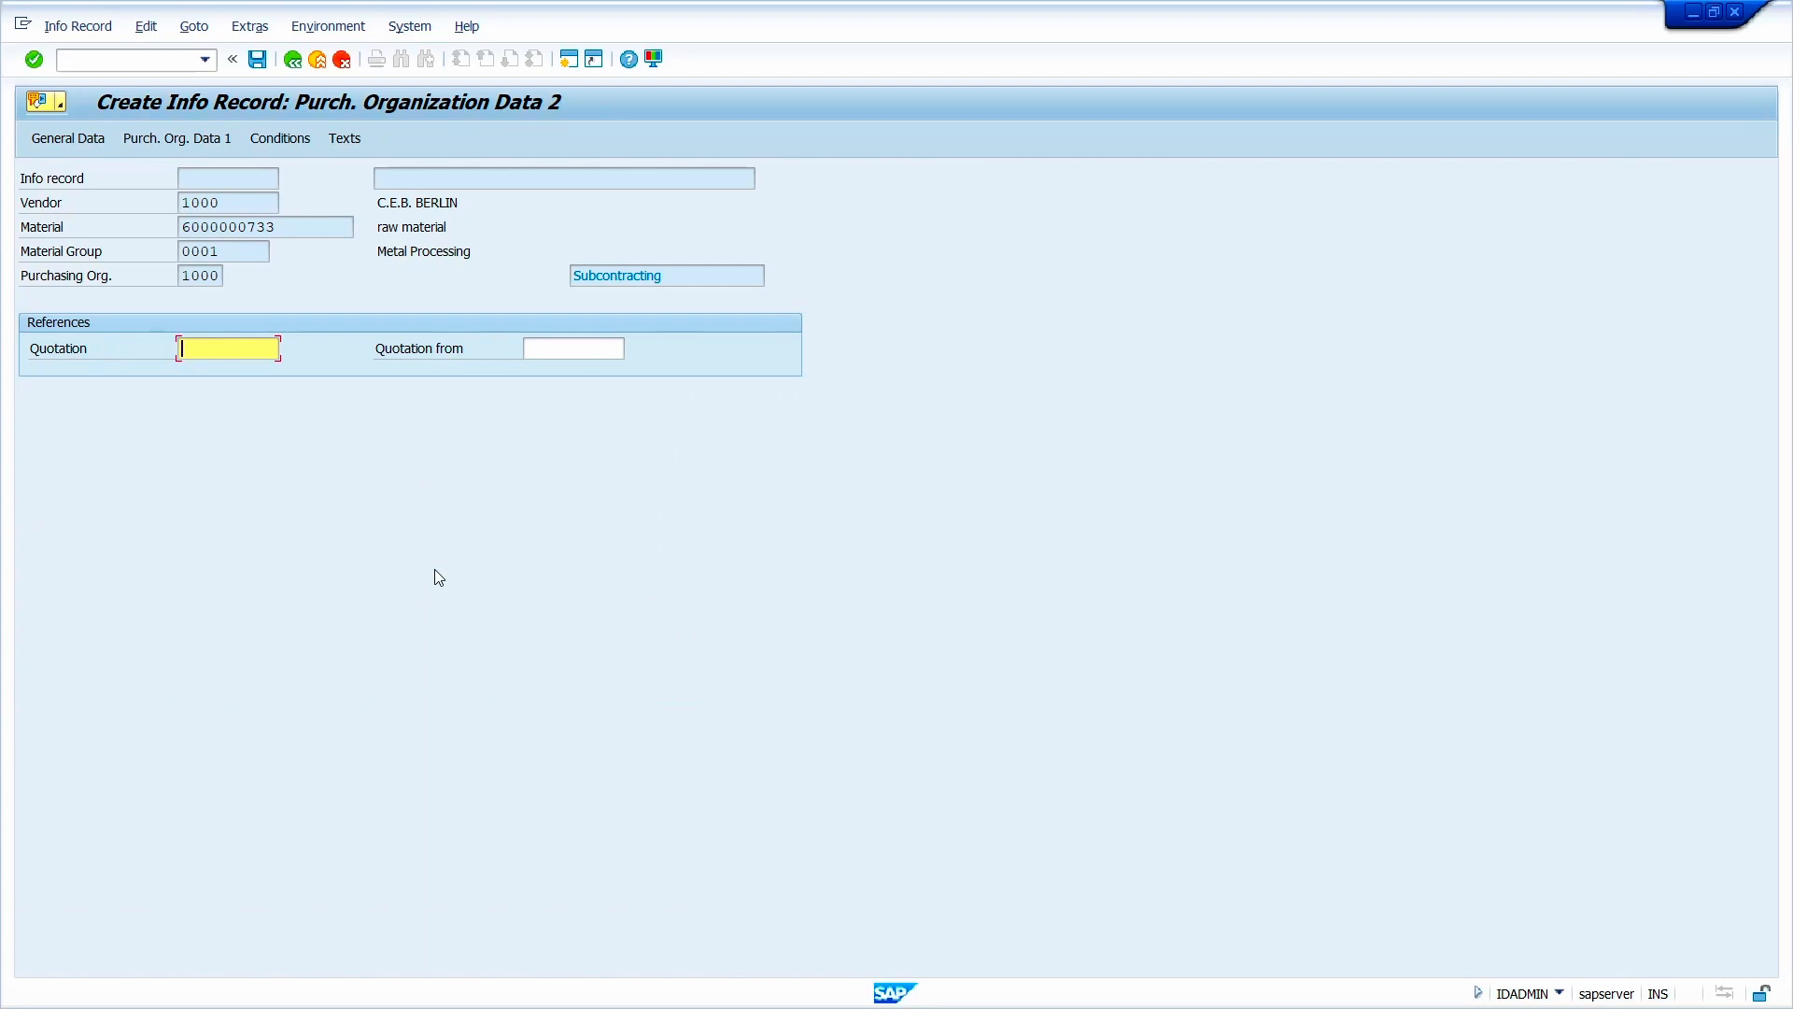
key("Return")
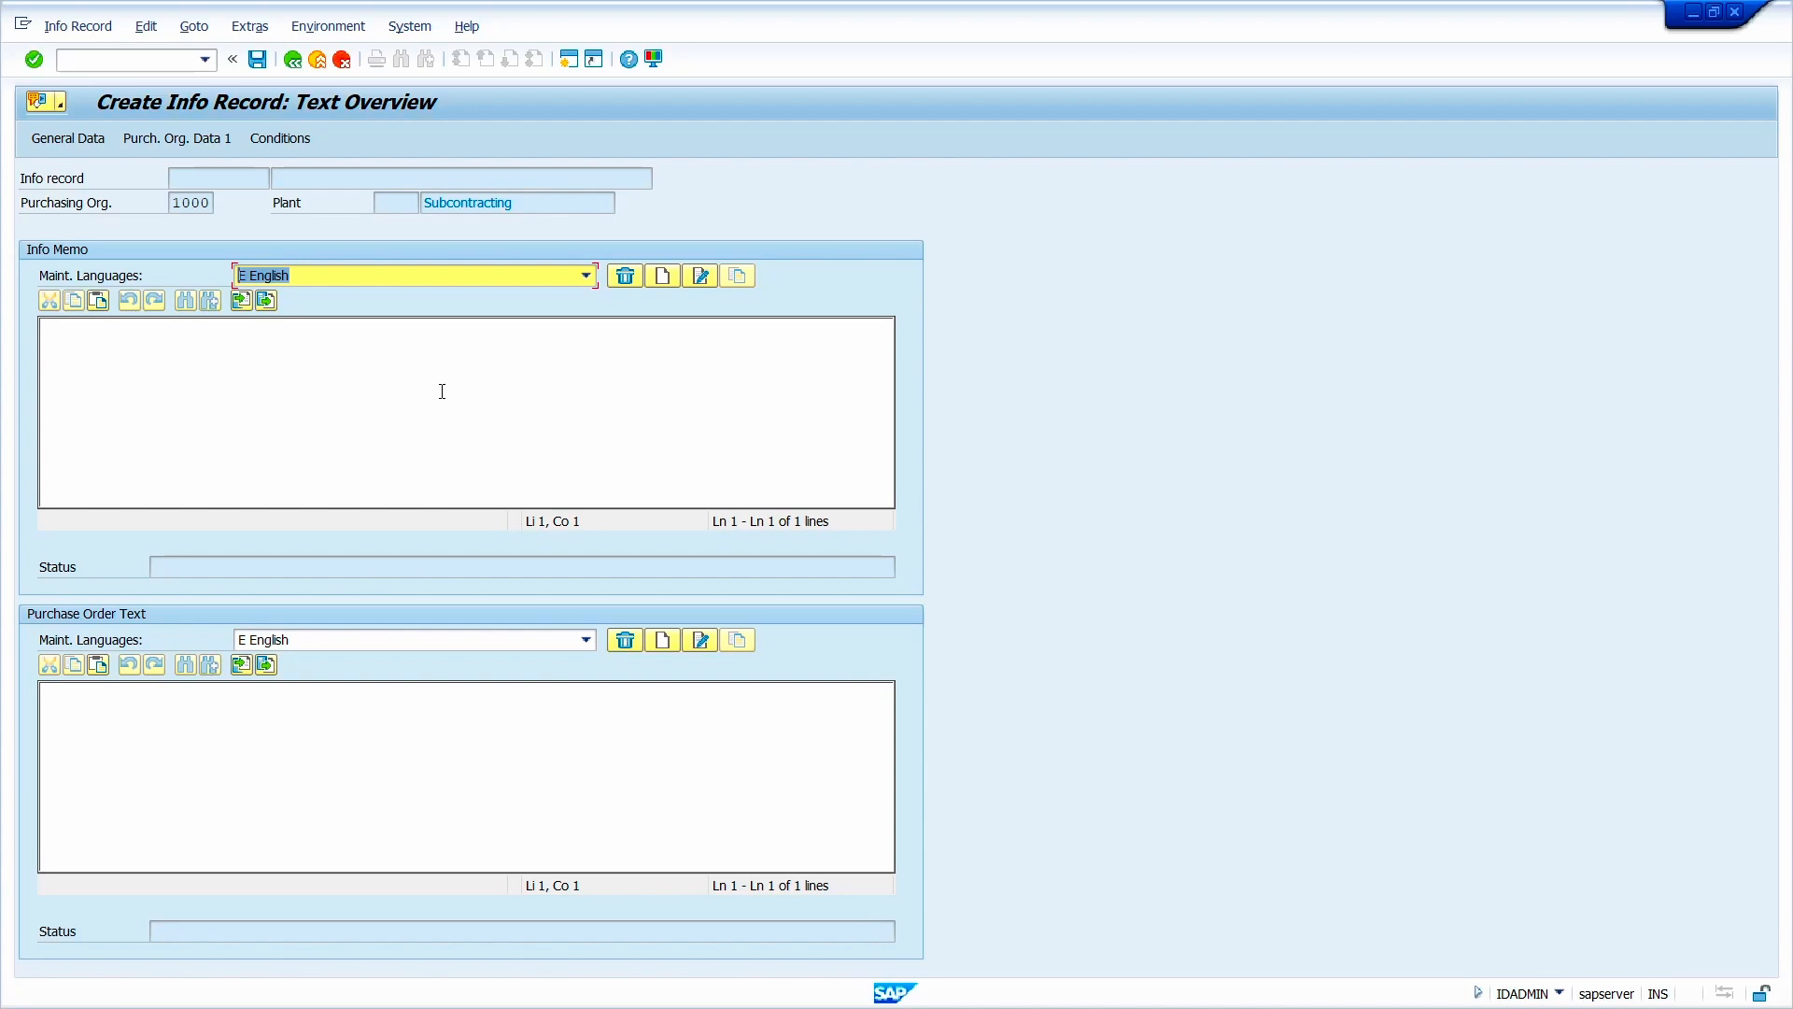
key("Return")
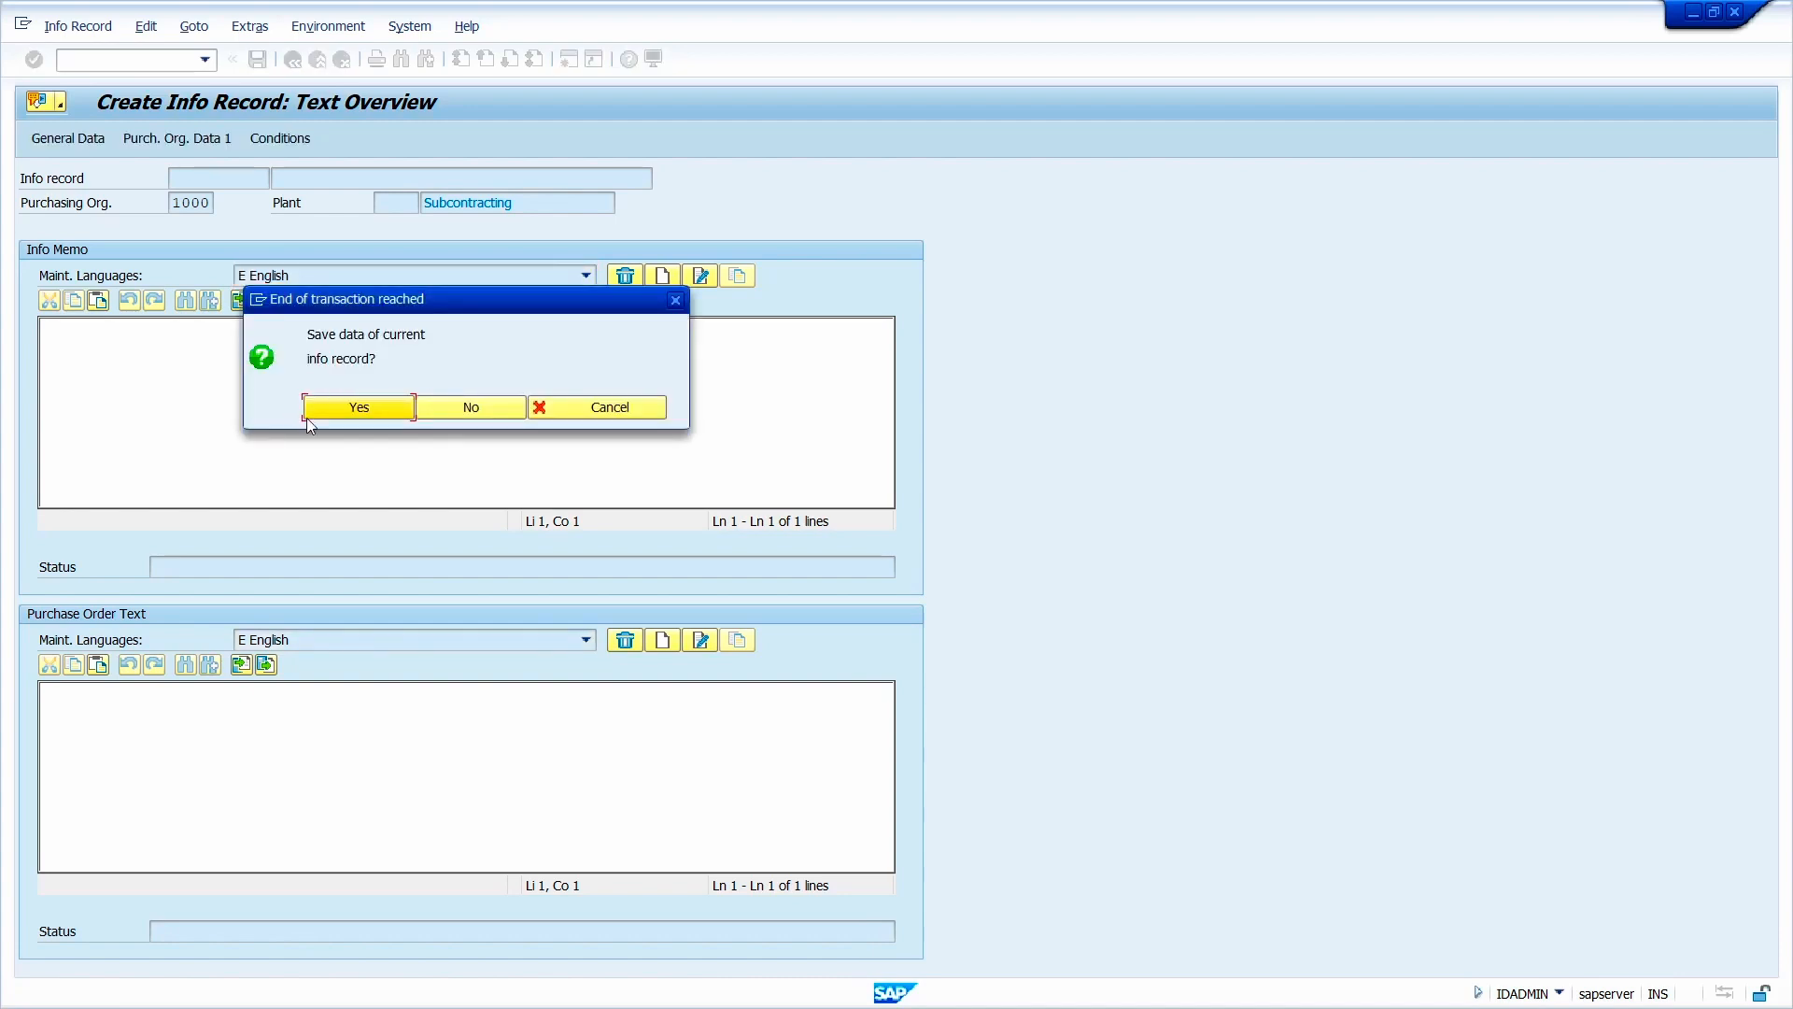
left_click(365, 411)
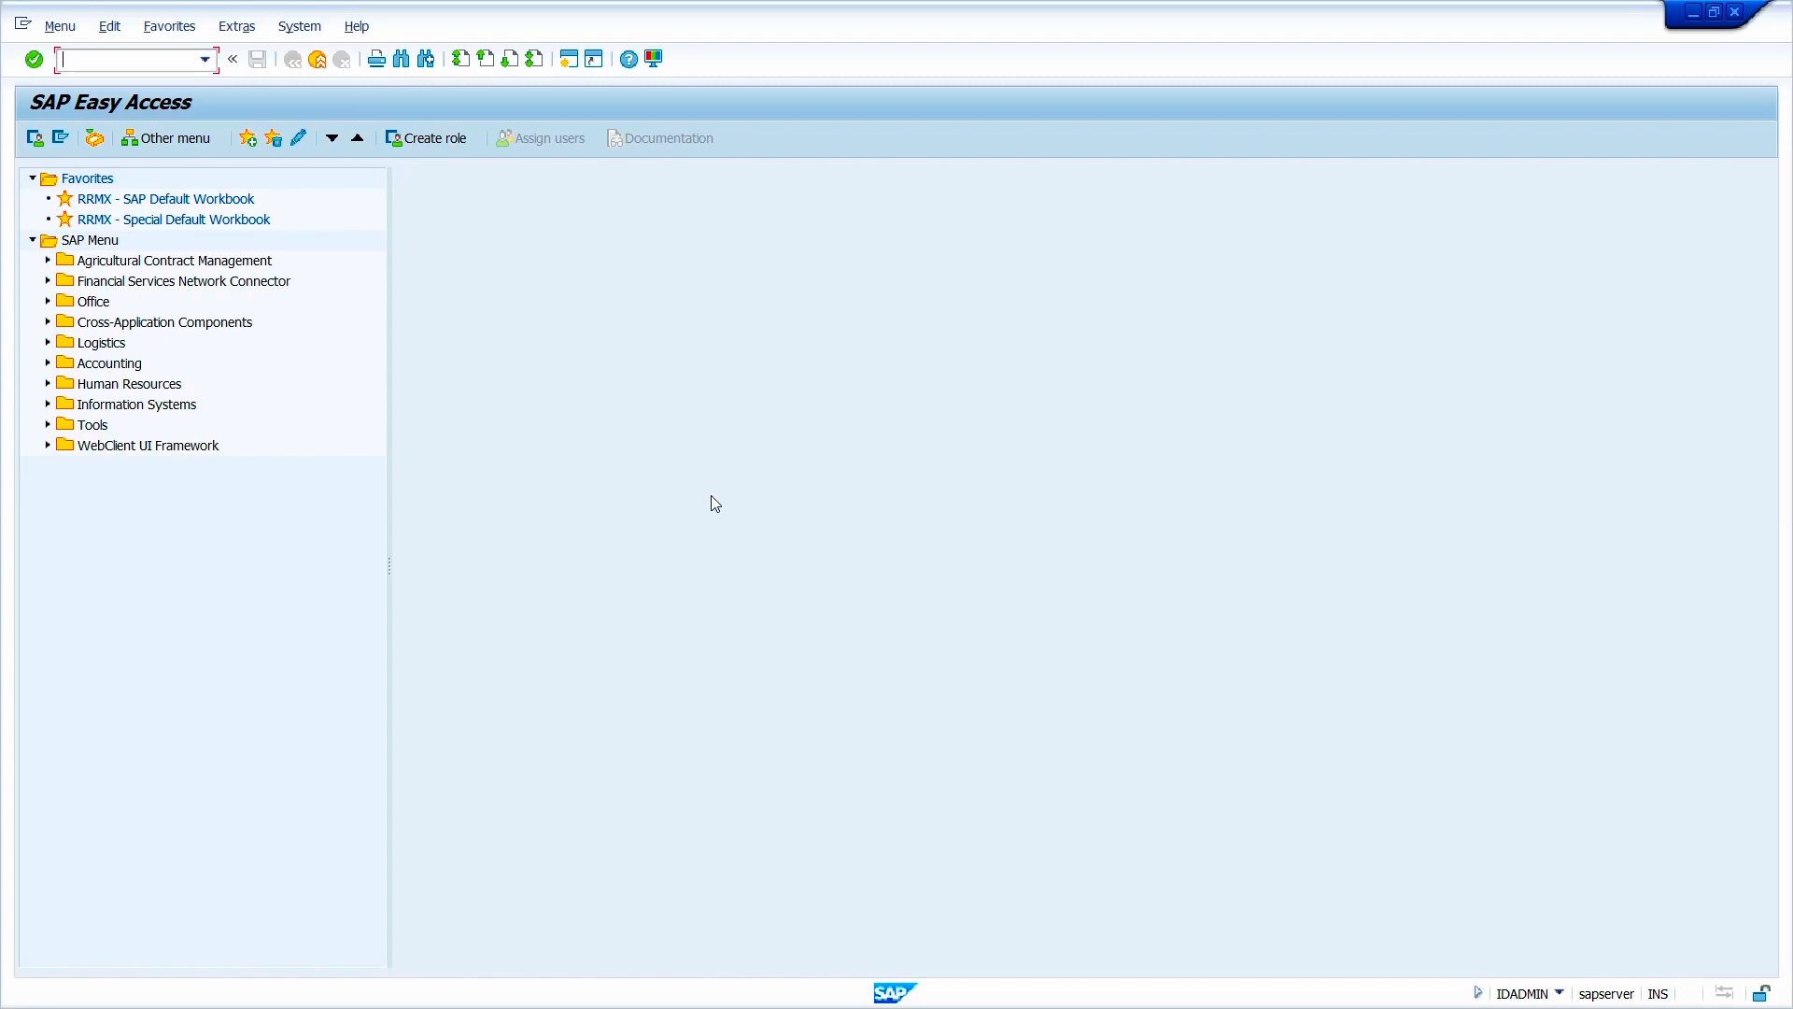
Step: Start transaction ME11 again and clear the prefilled vendor, material and purchasing organization
type("me11")
key("Return")
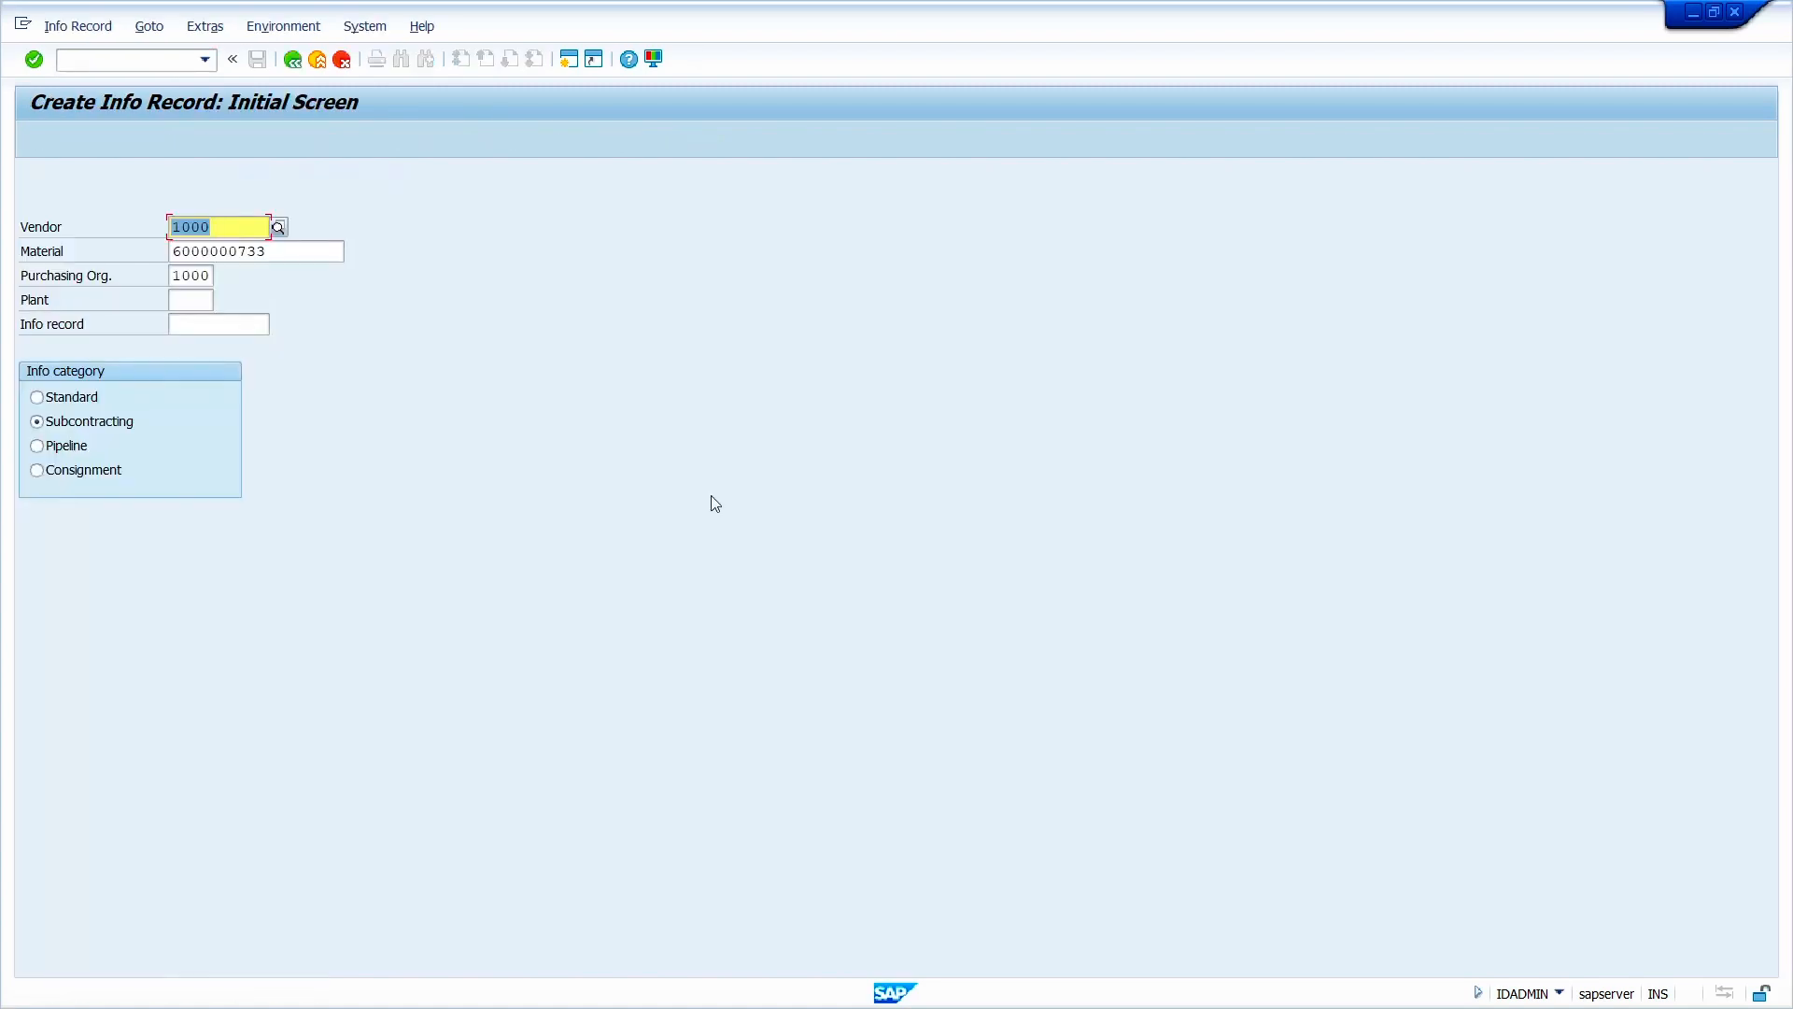
key("Delete")
key("Tab")
key("Delete")
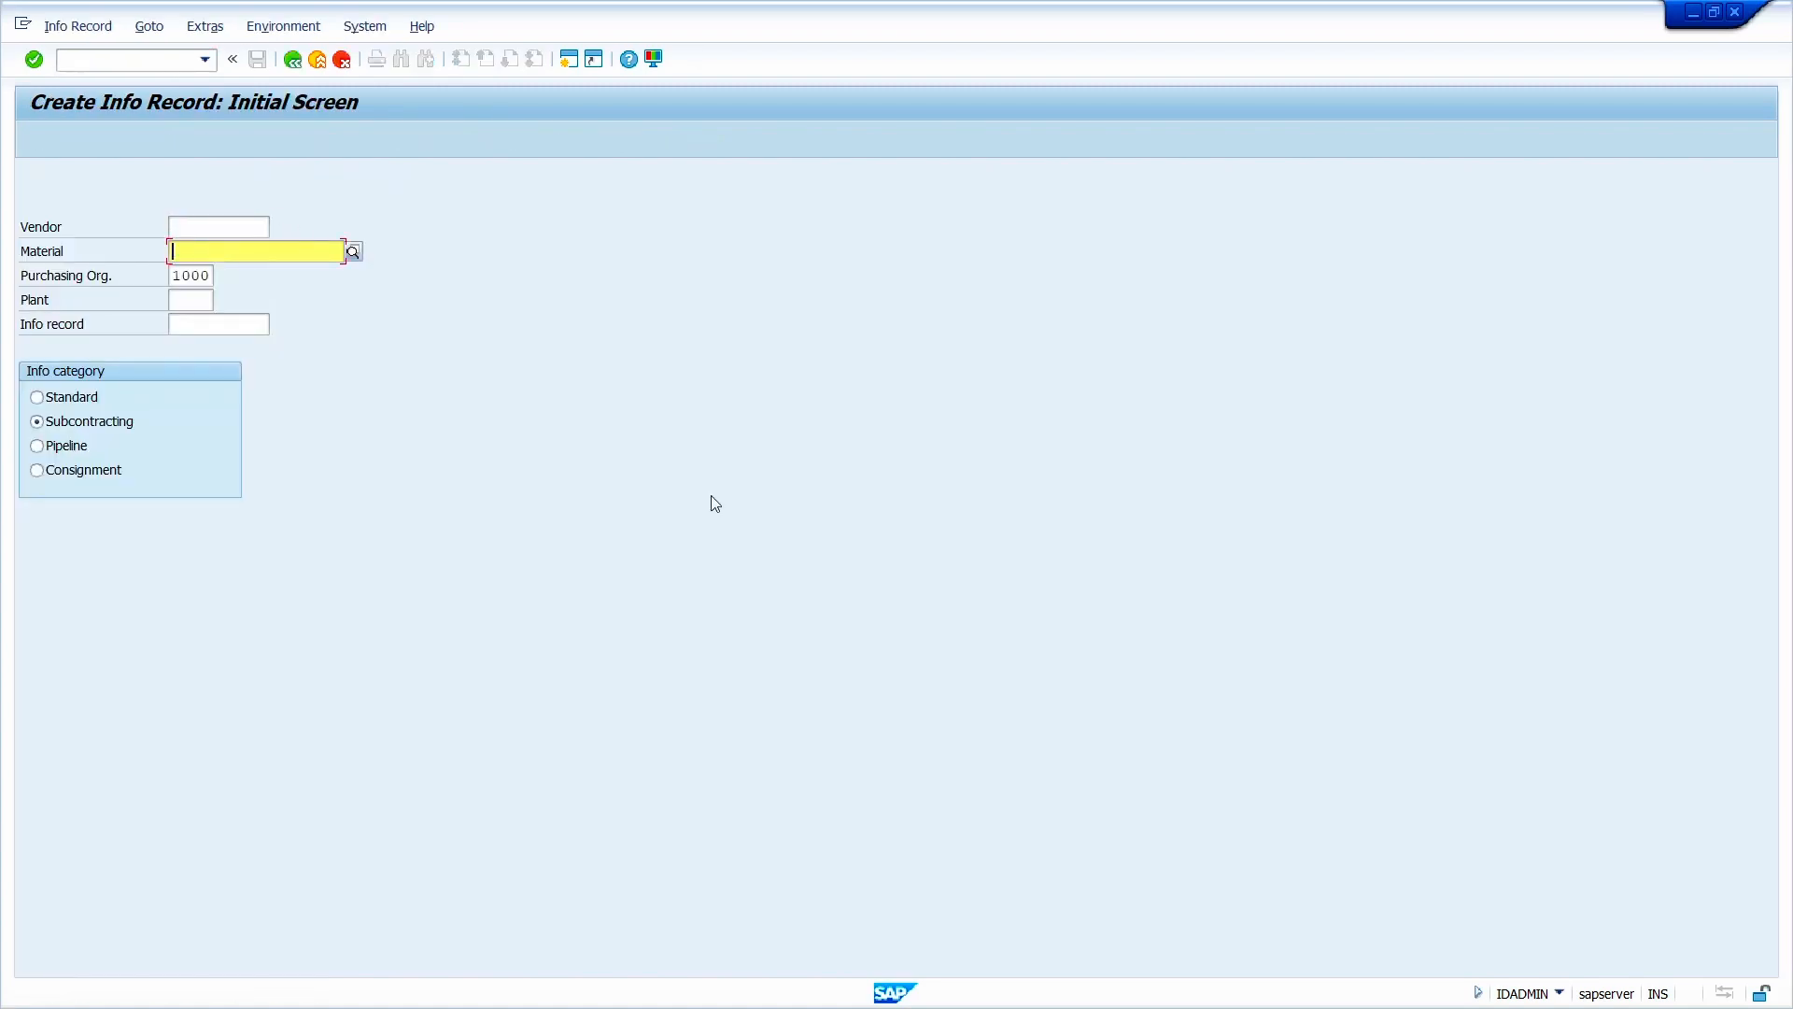
key("Tab")
key("Delete")
Step: Start a pipeline info record for vendor 1001, material 50066175 and purchasing organization 1000
key("shift+Tab")
key("shift+Tab")
type("1001")
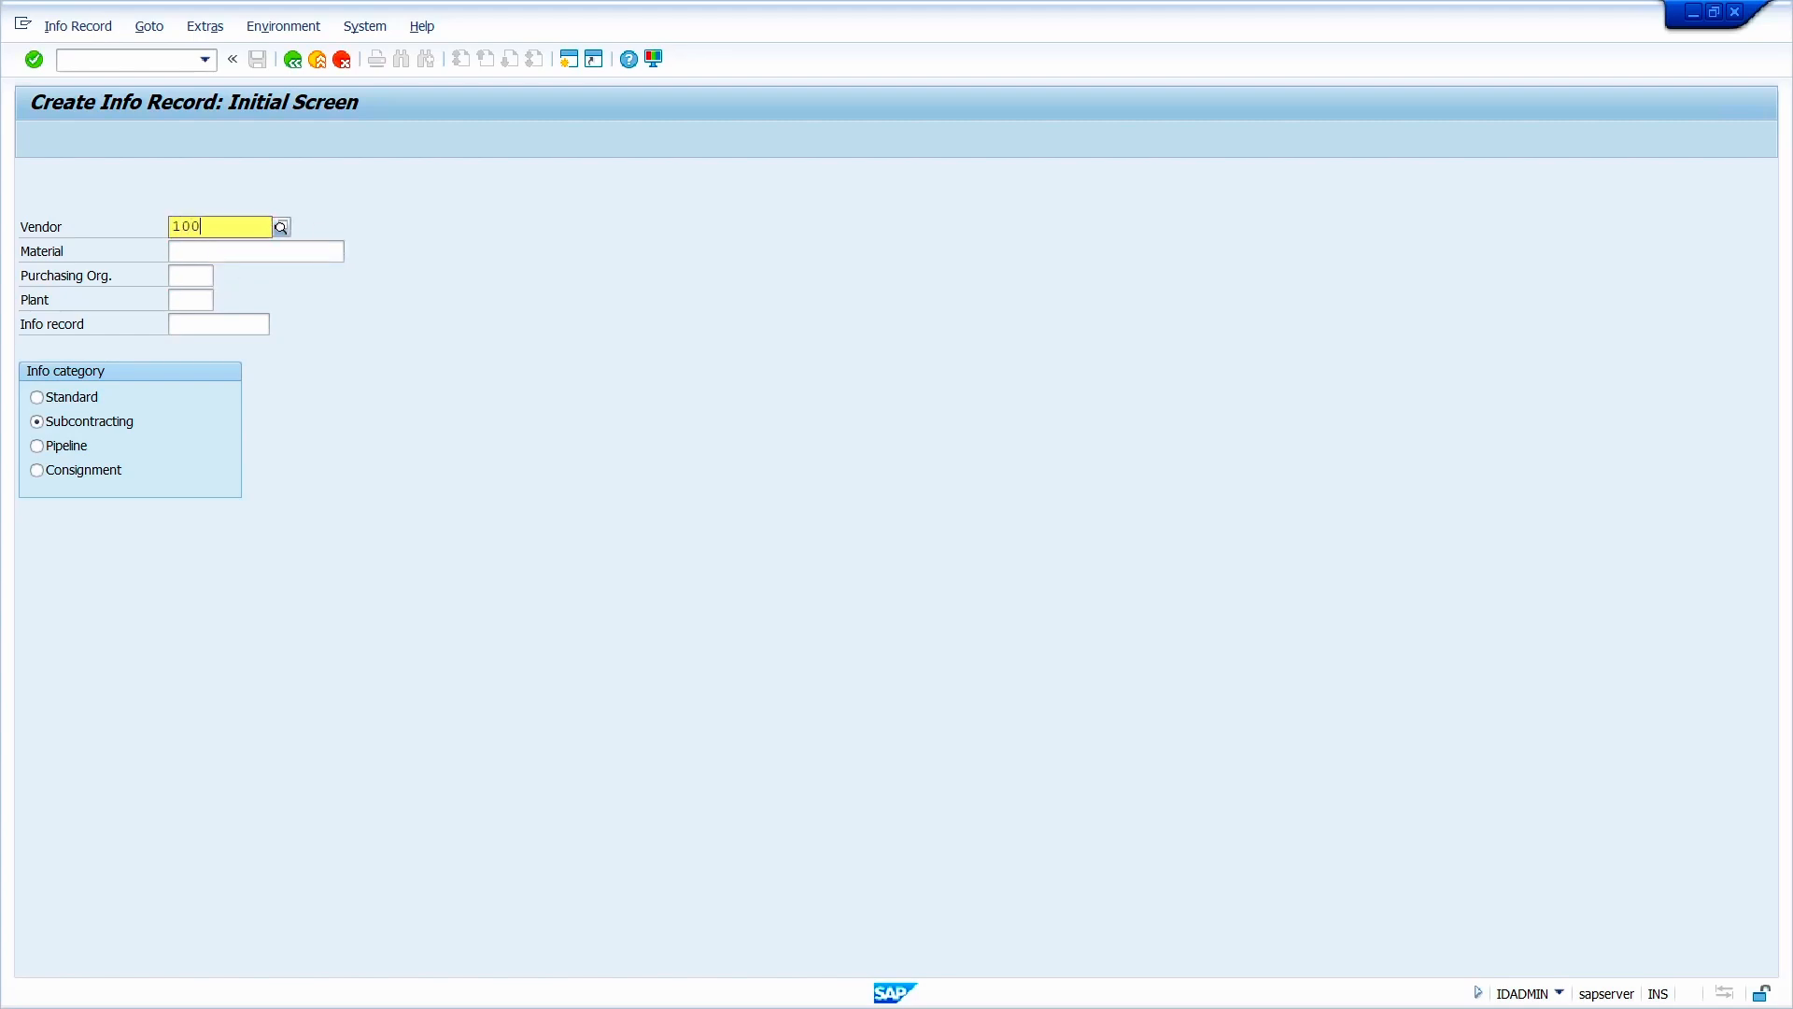
key("Tab")
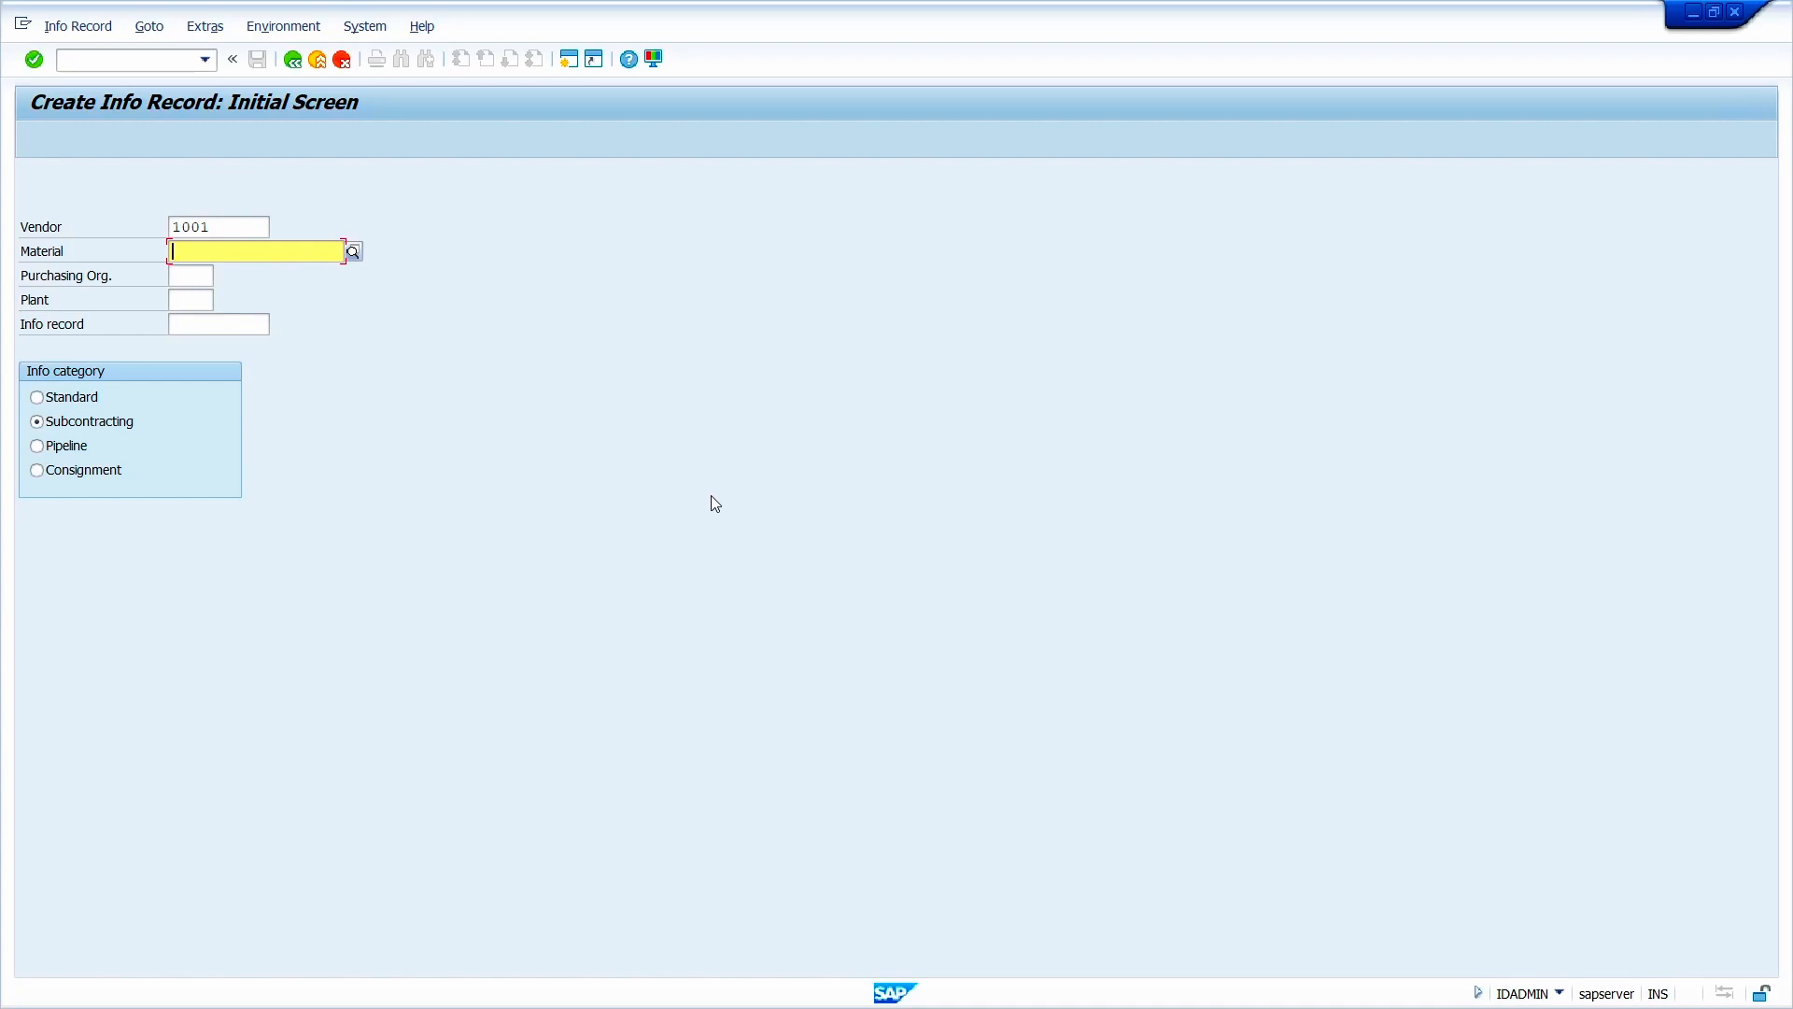
key("super+v")
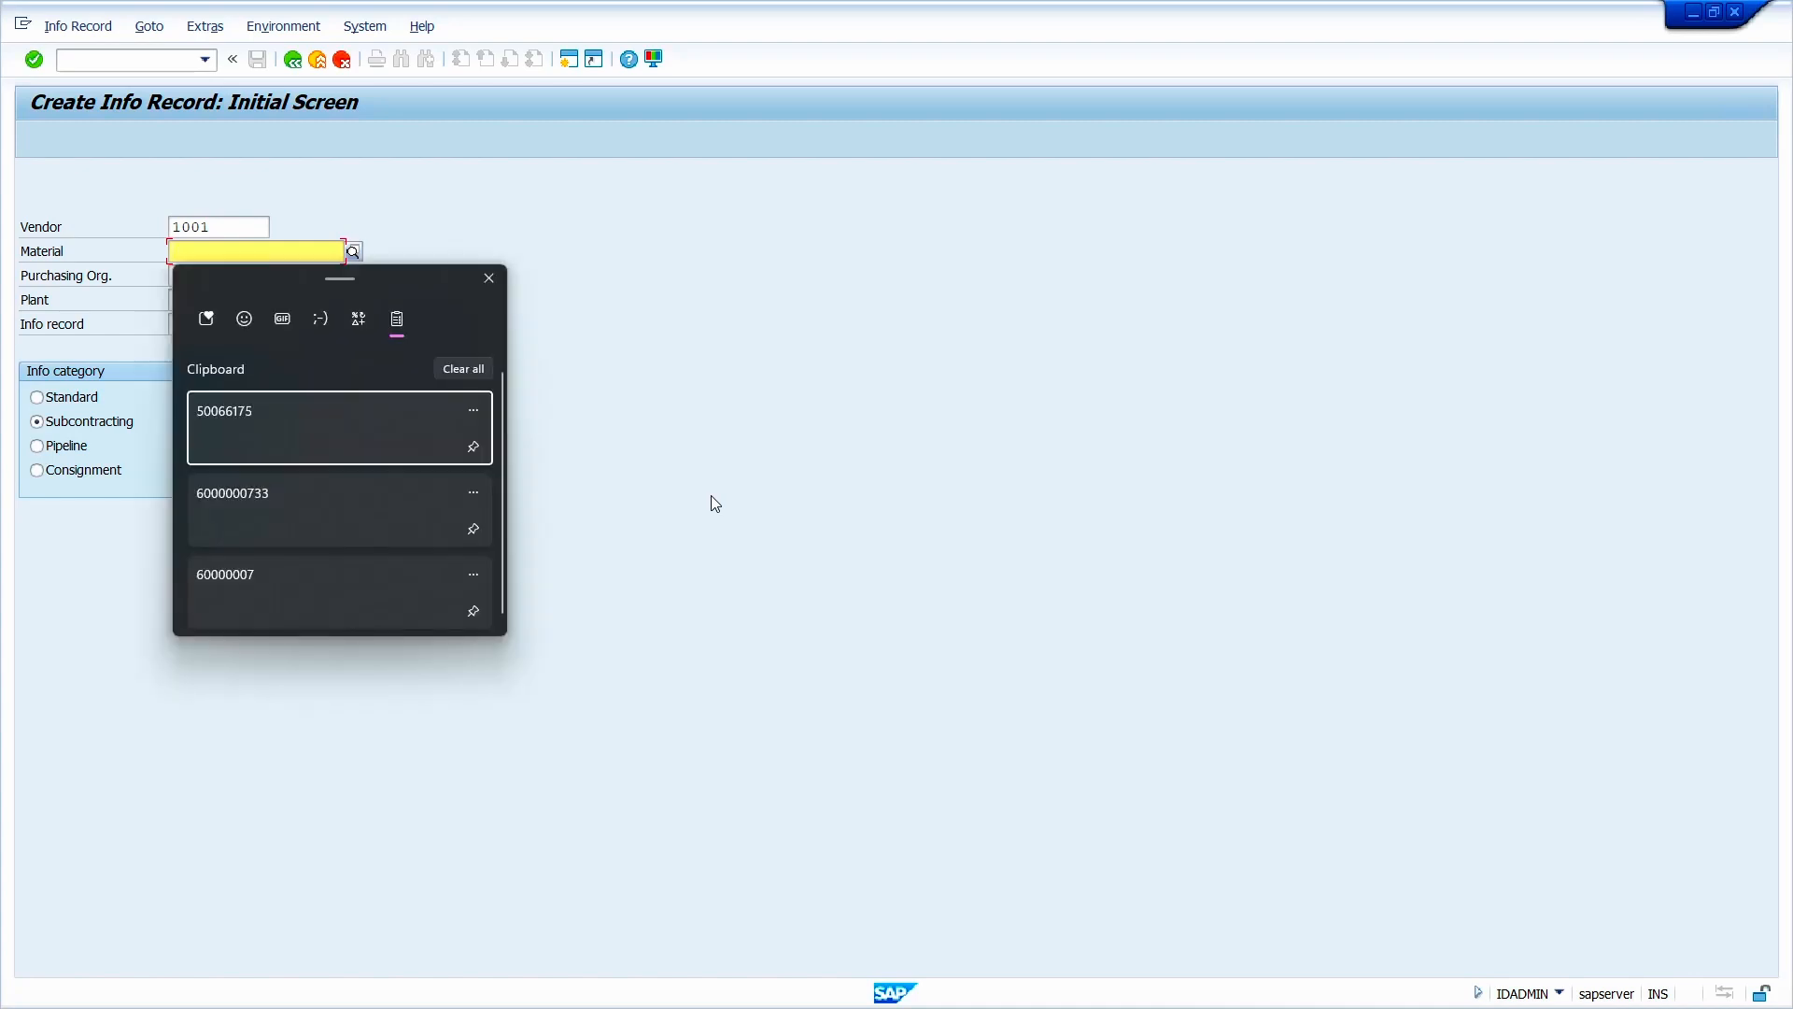
left_click(329, 437)
key("Tab")
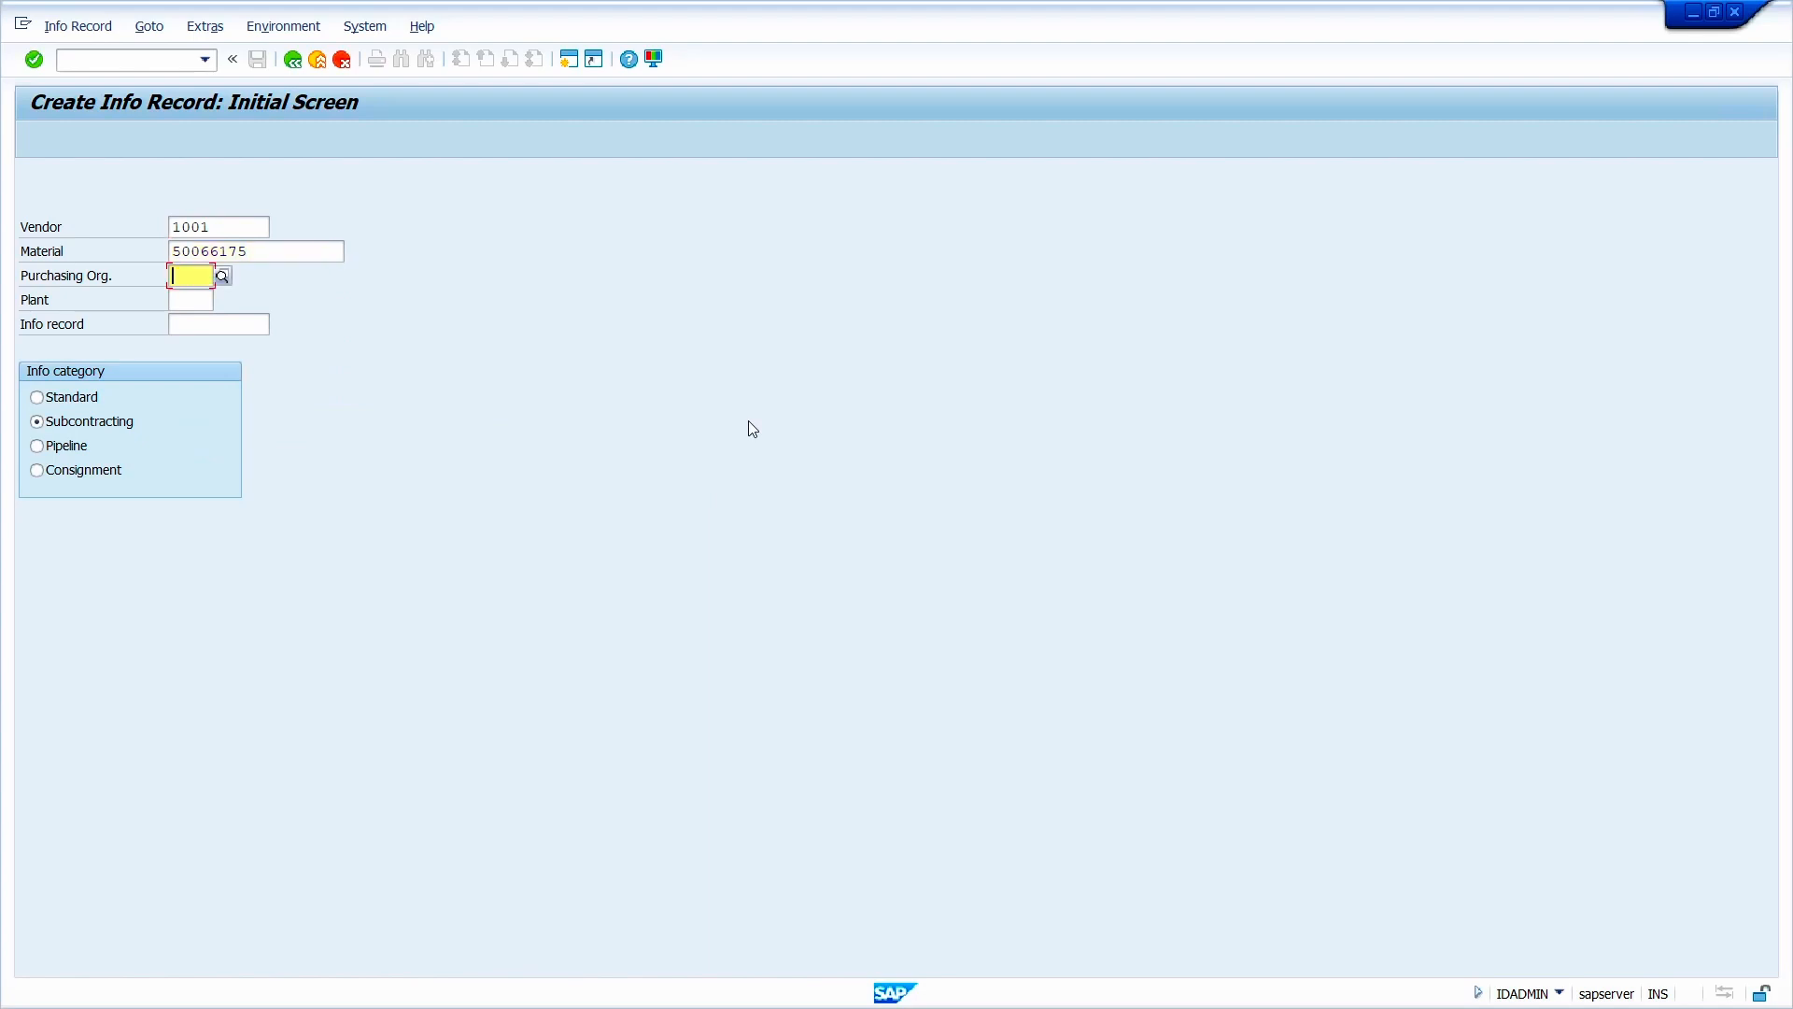
type("1000")
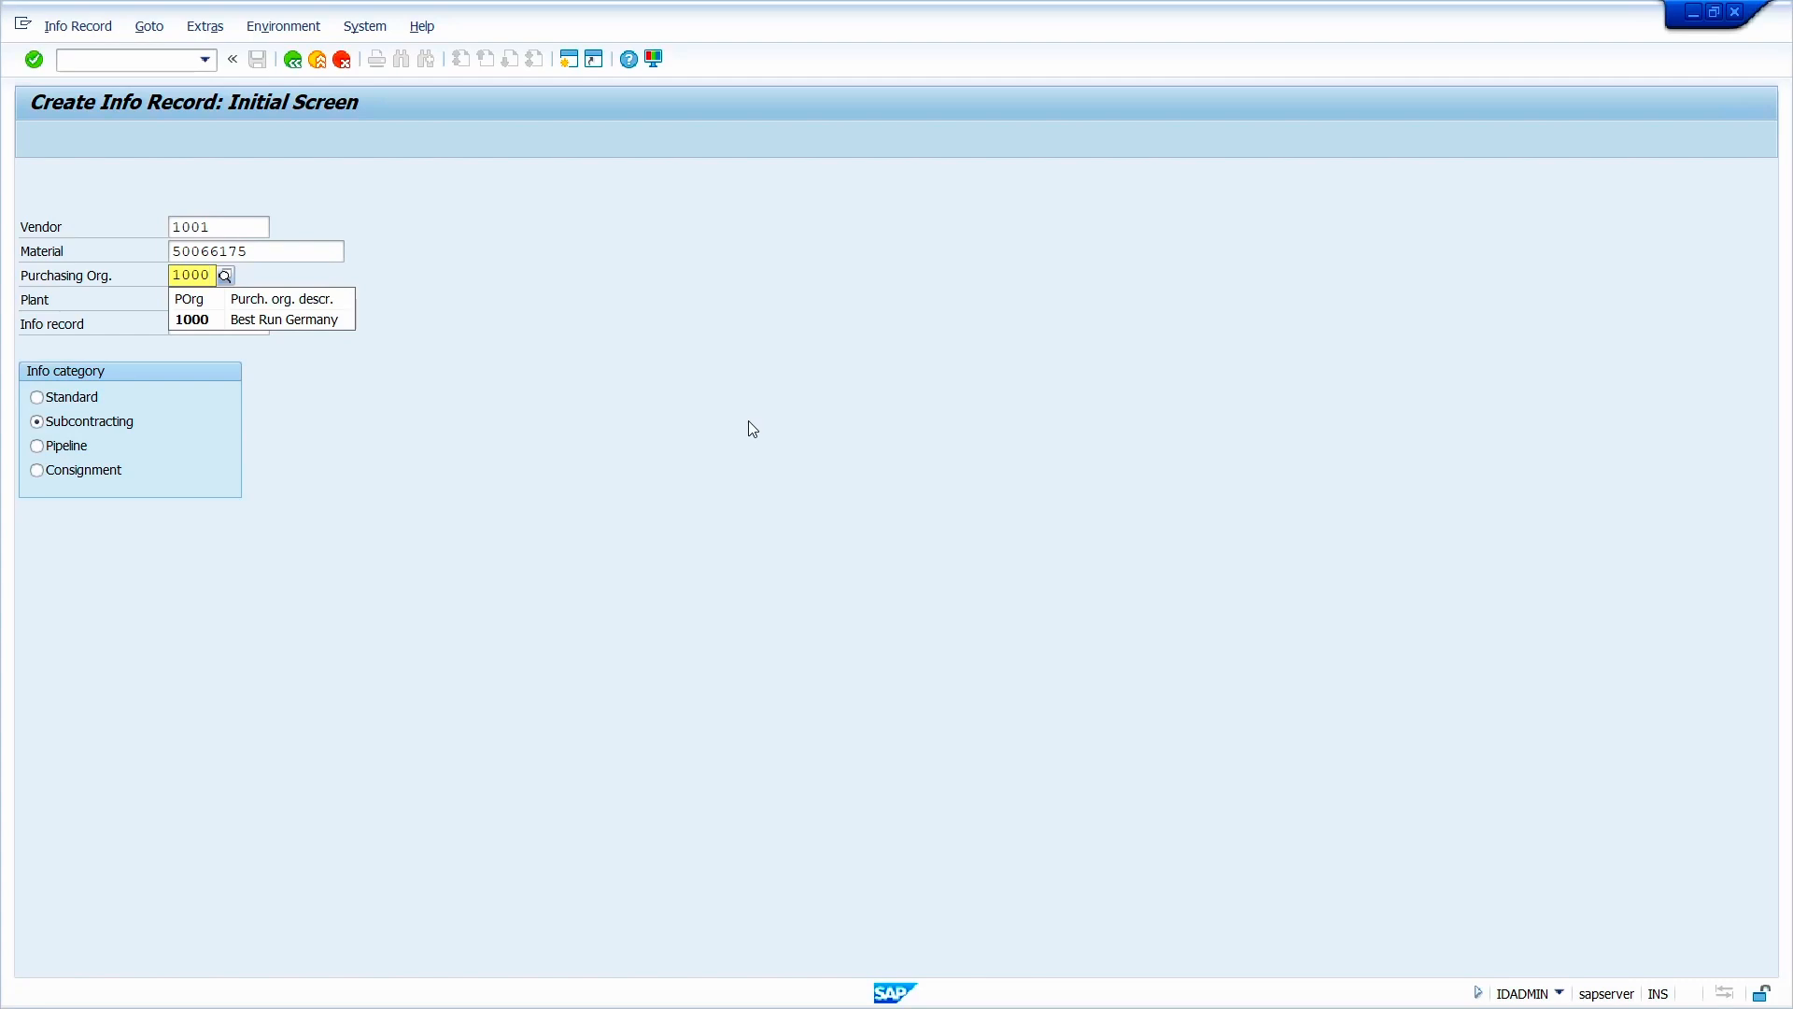
key("Escape")
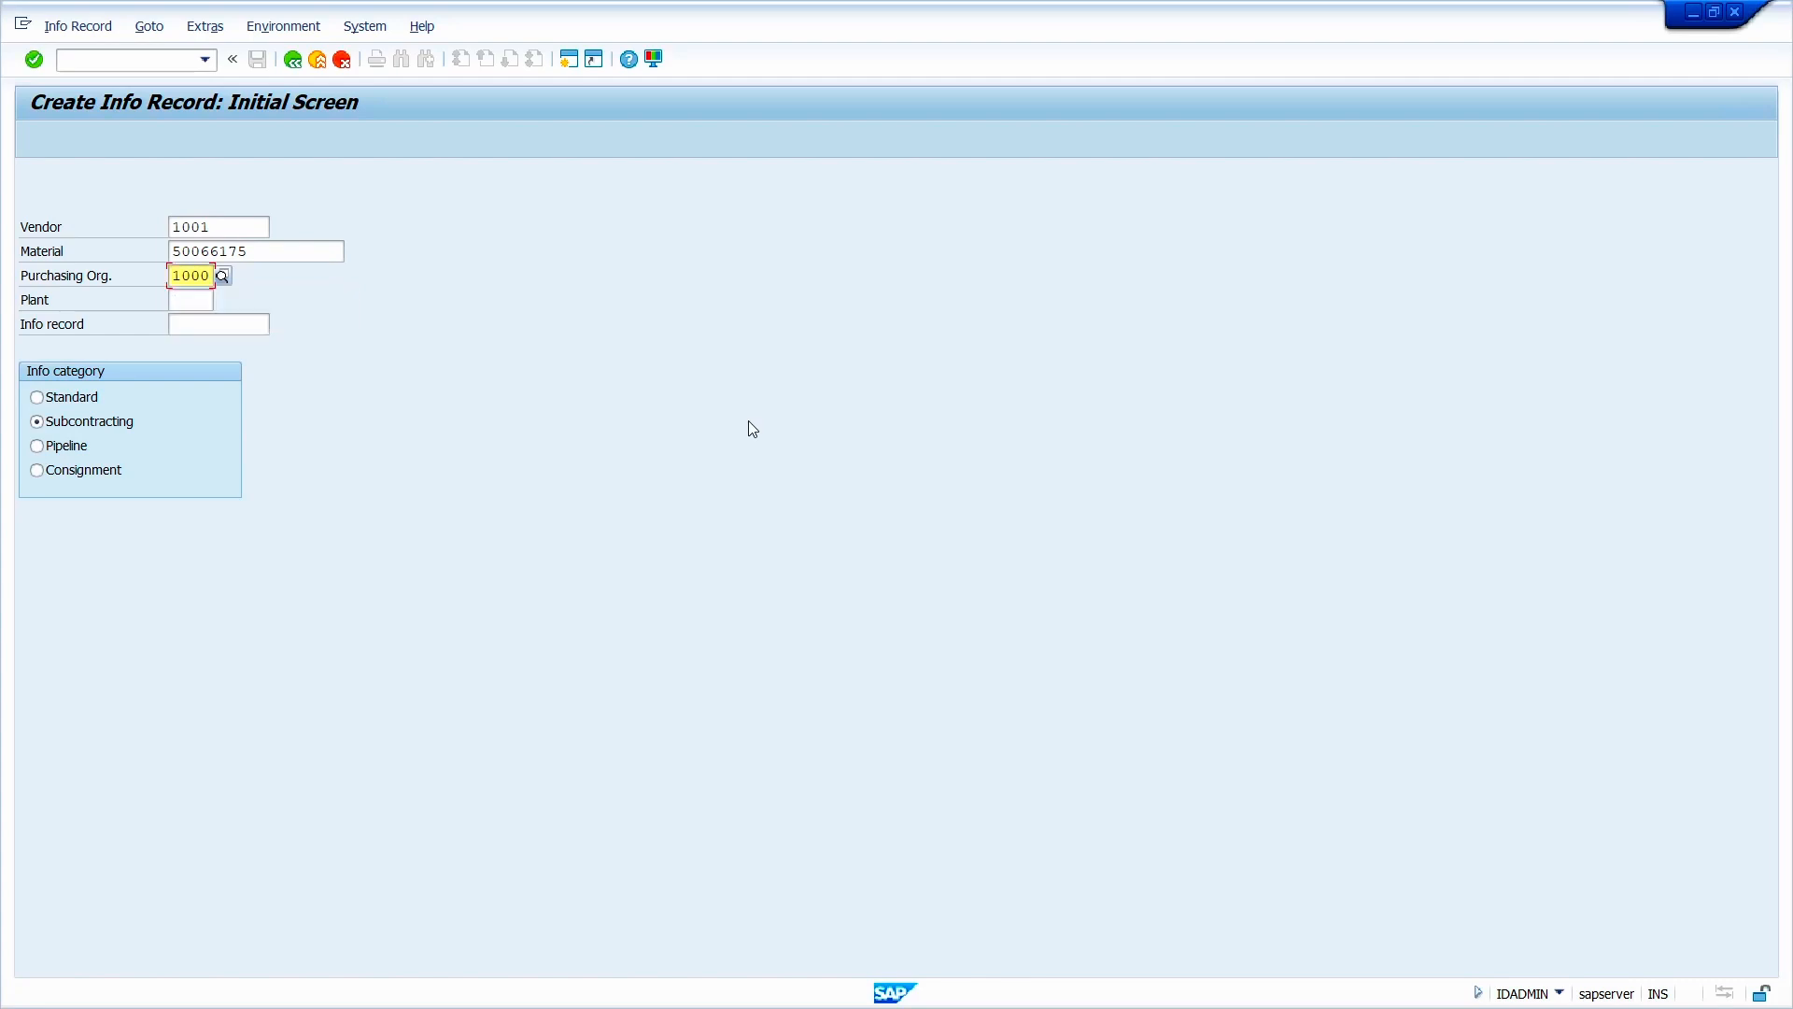
left_click(85, 449)
key("Return")
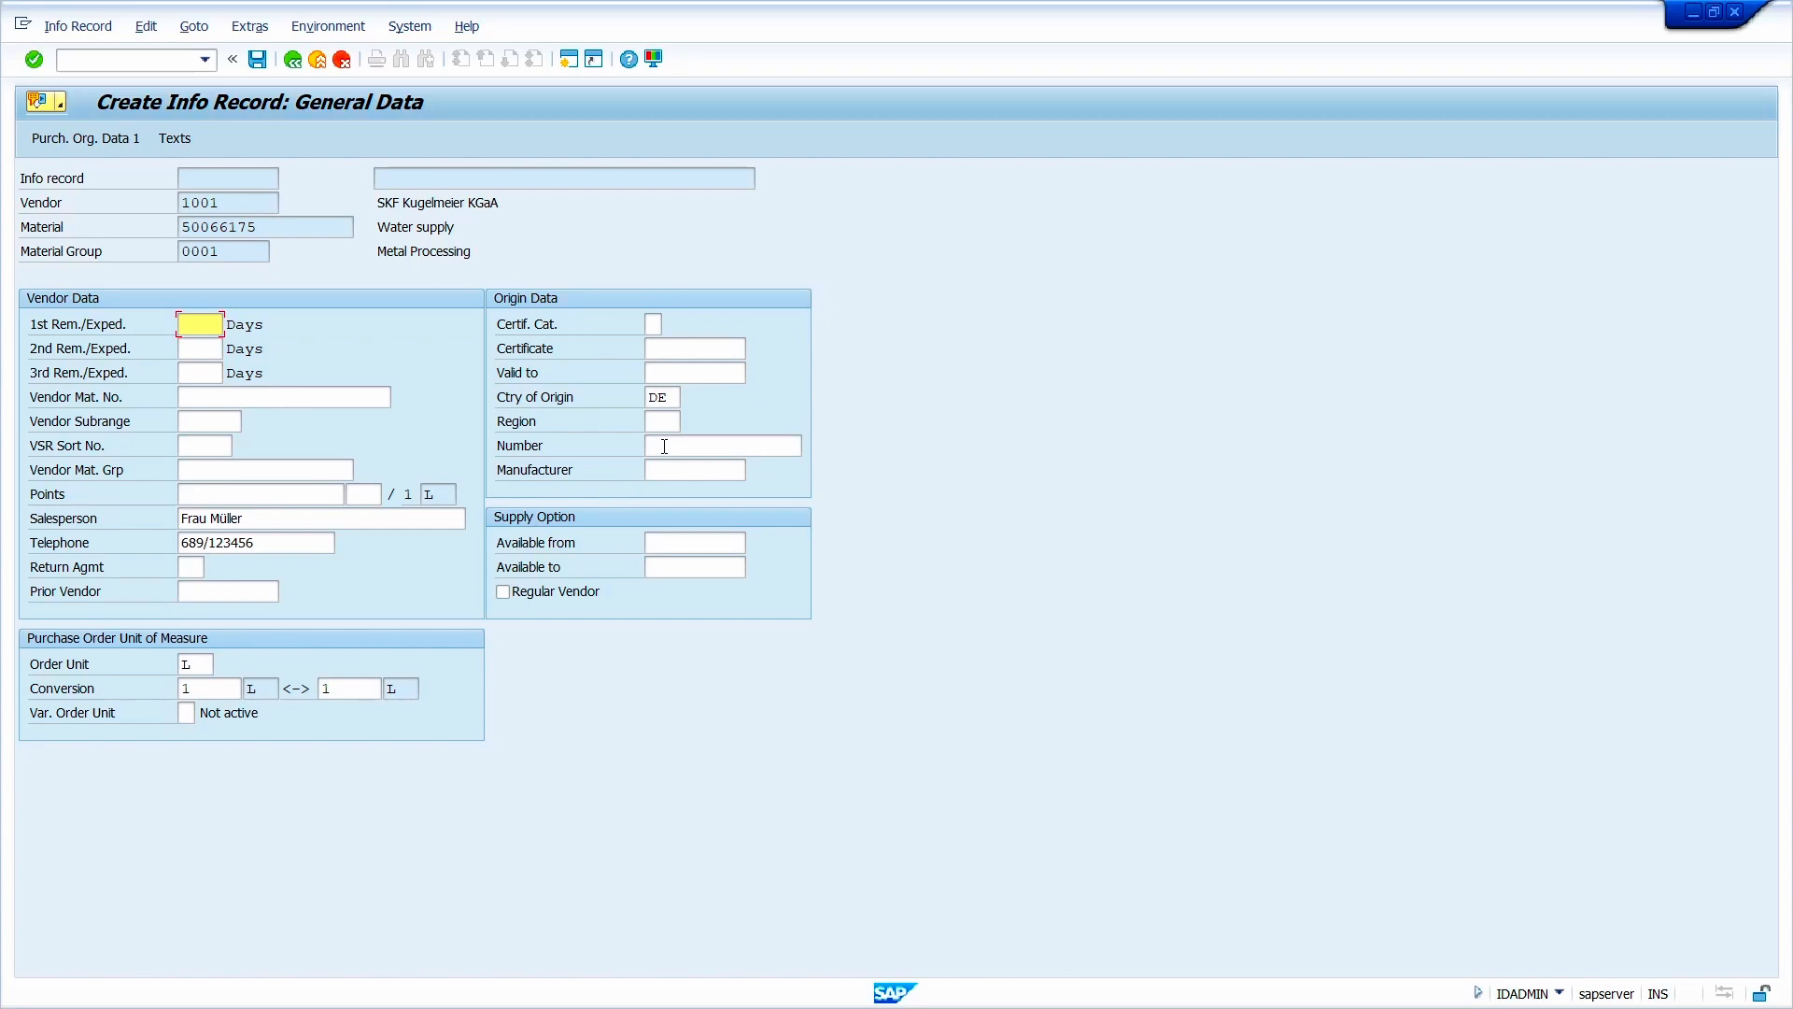
Step: Set the pipeline info record's standard quantity to 1000 L, tax code to 1I and net price to 1 EUR per 1 L
key("Return")
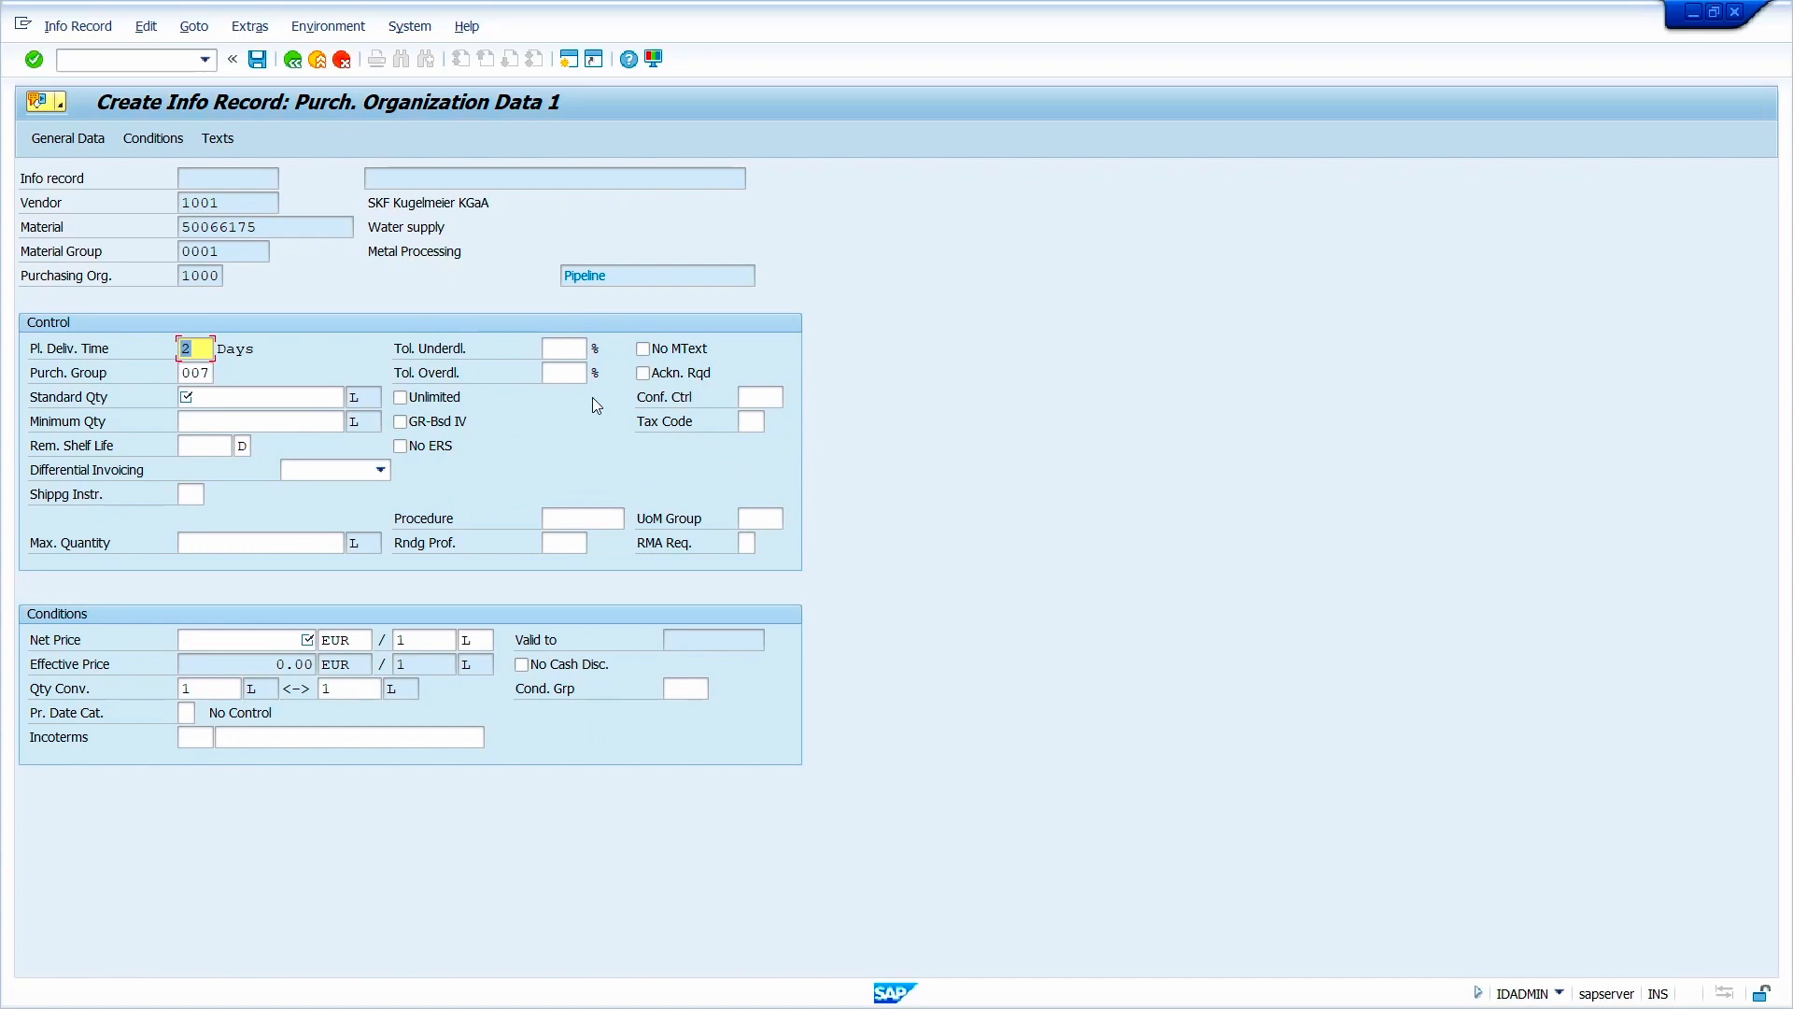
left_click(278, 402)
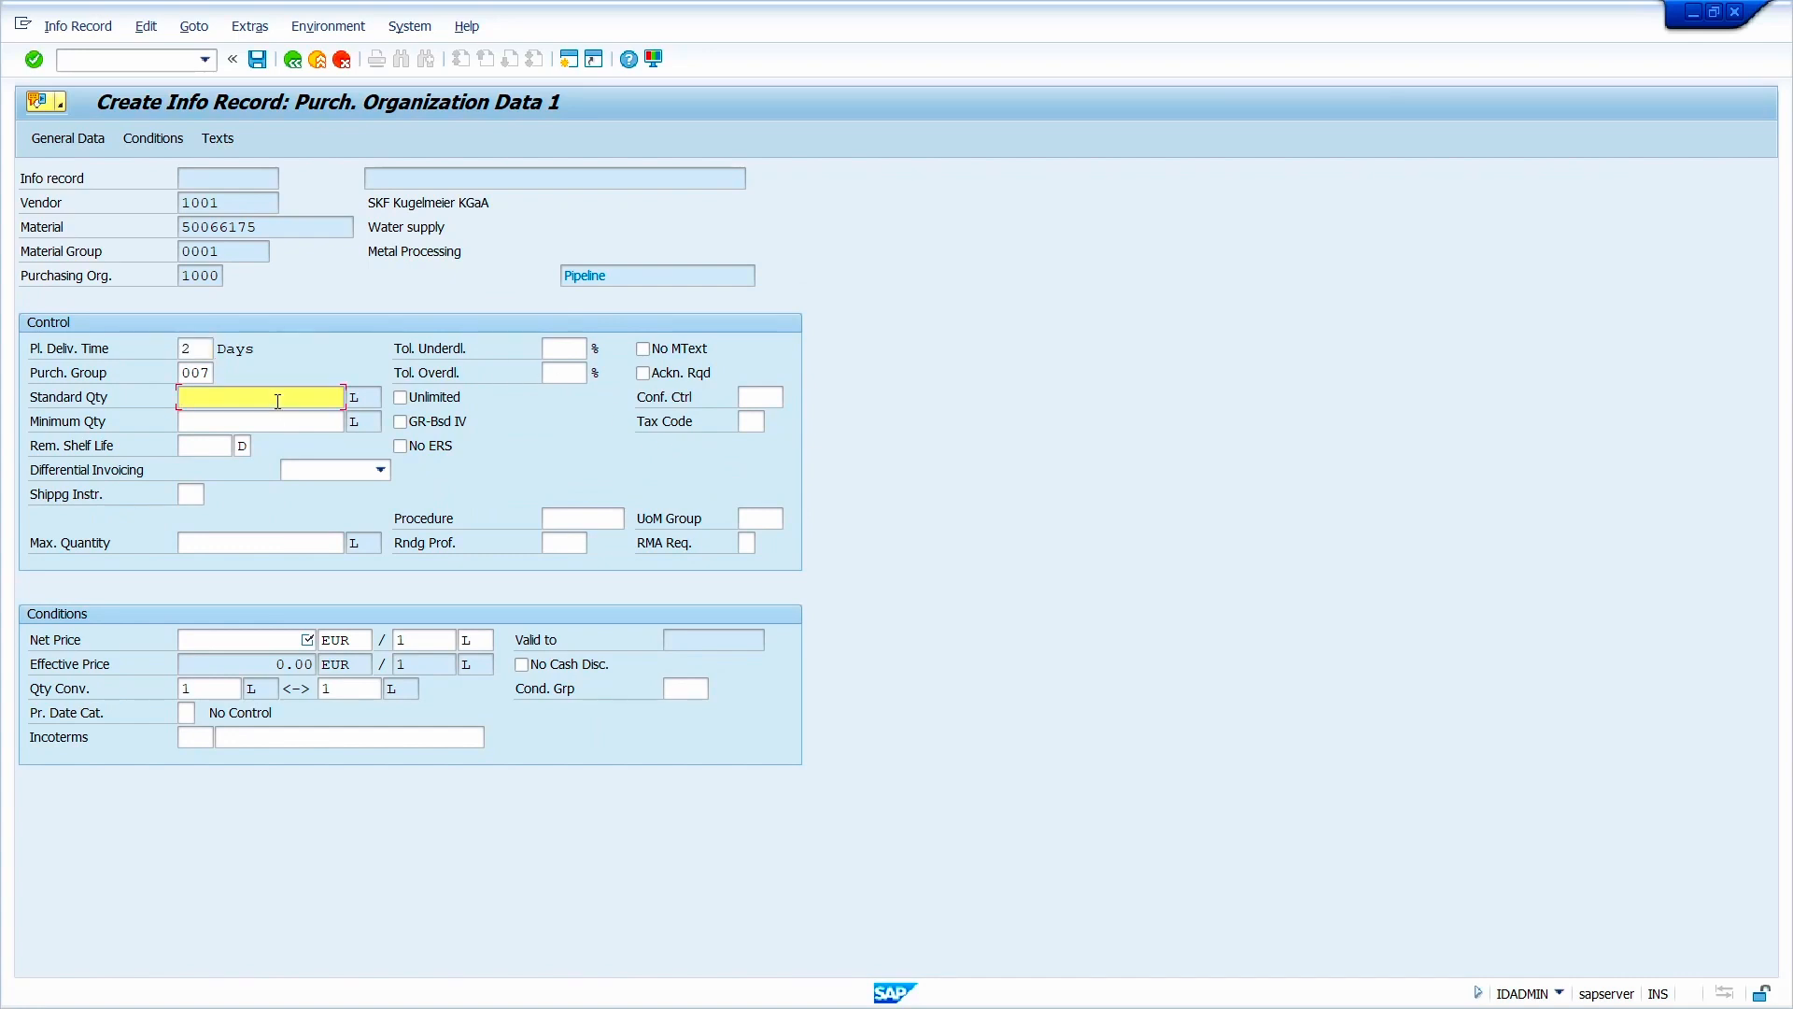
type("1000")
left_click(754, 427)
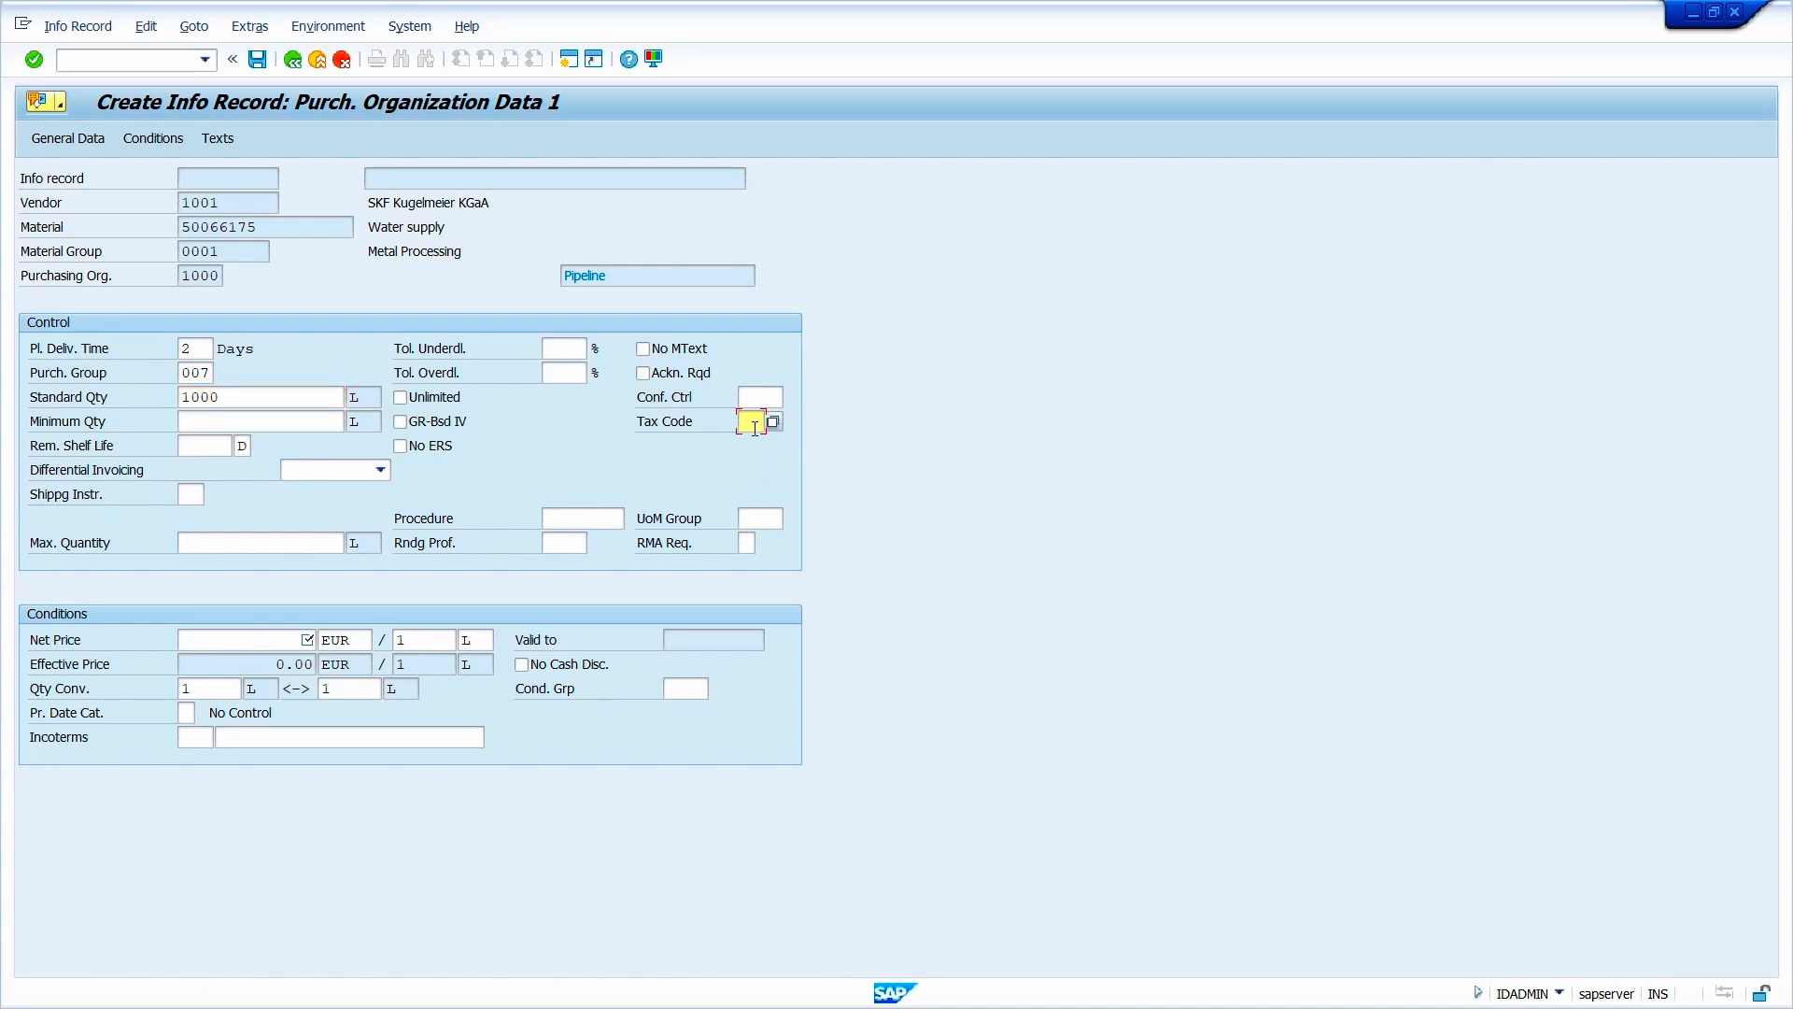
left_click(755, 427)
left_click(755, 443)
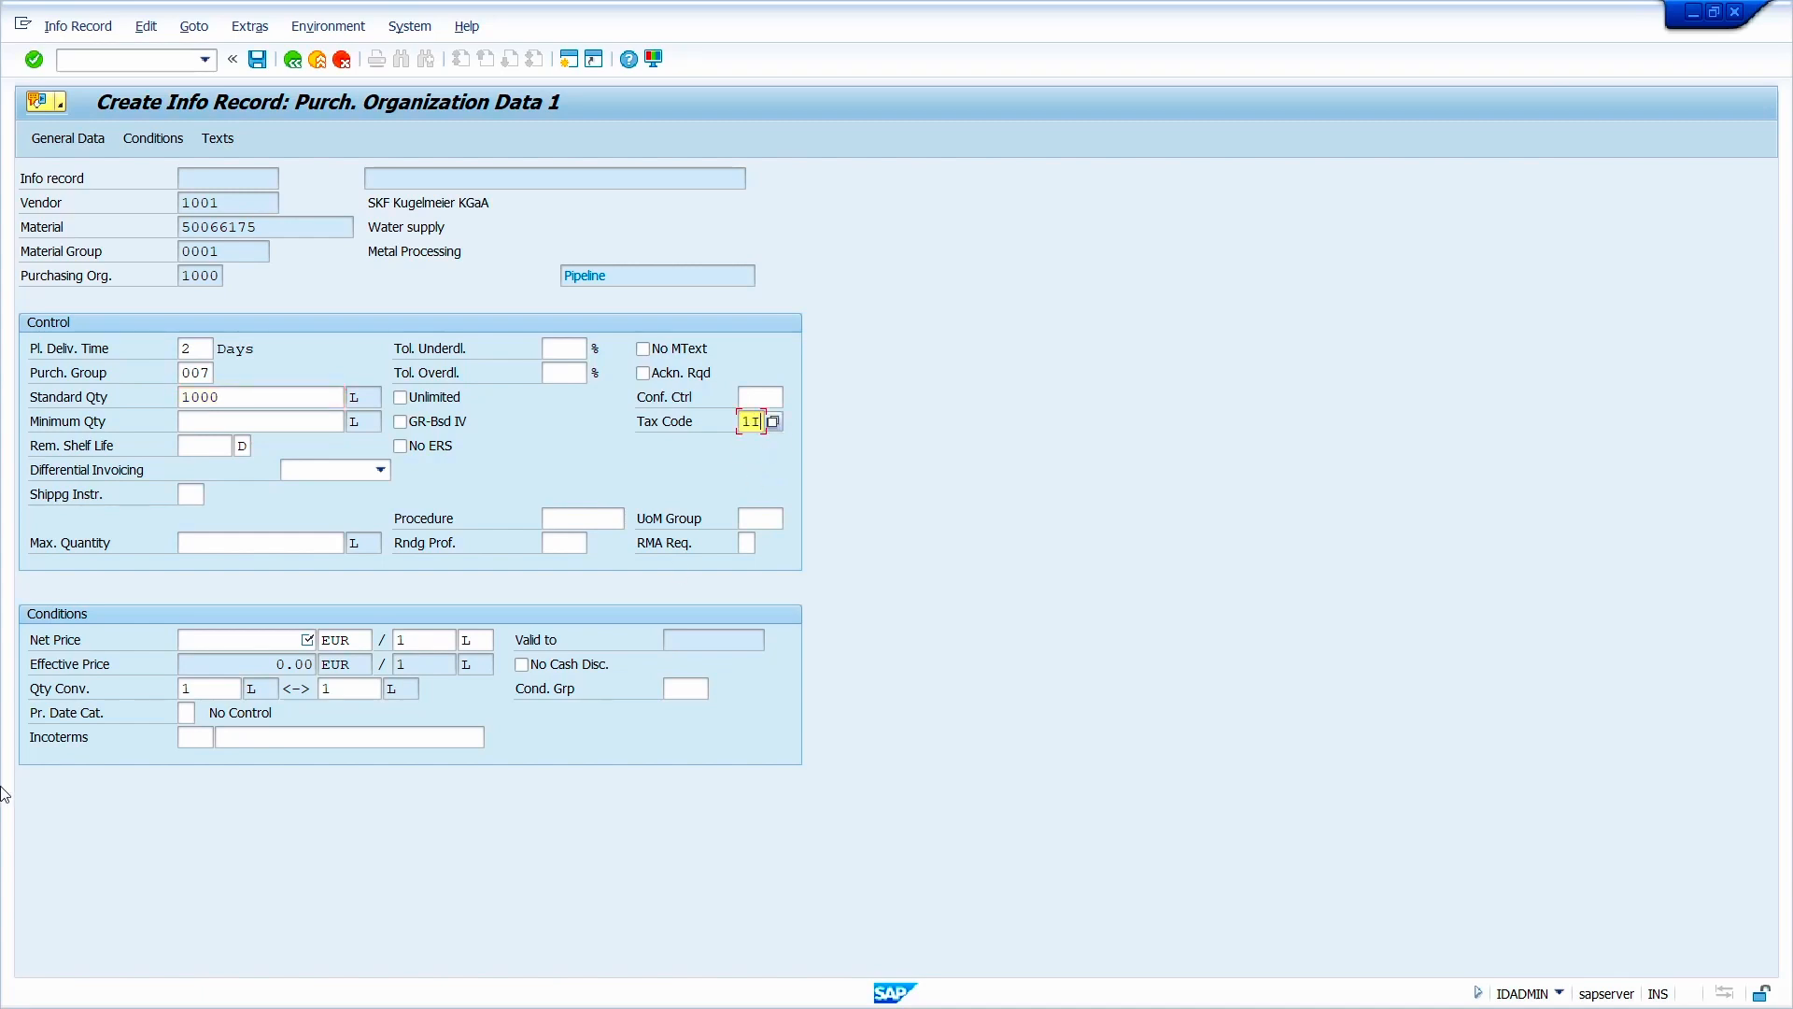
left_click(300, 639)
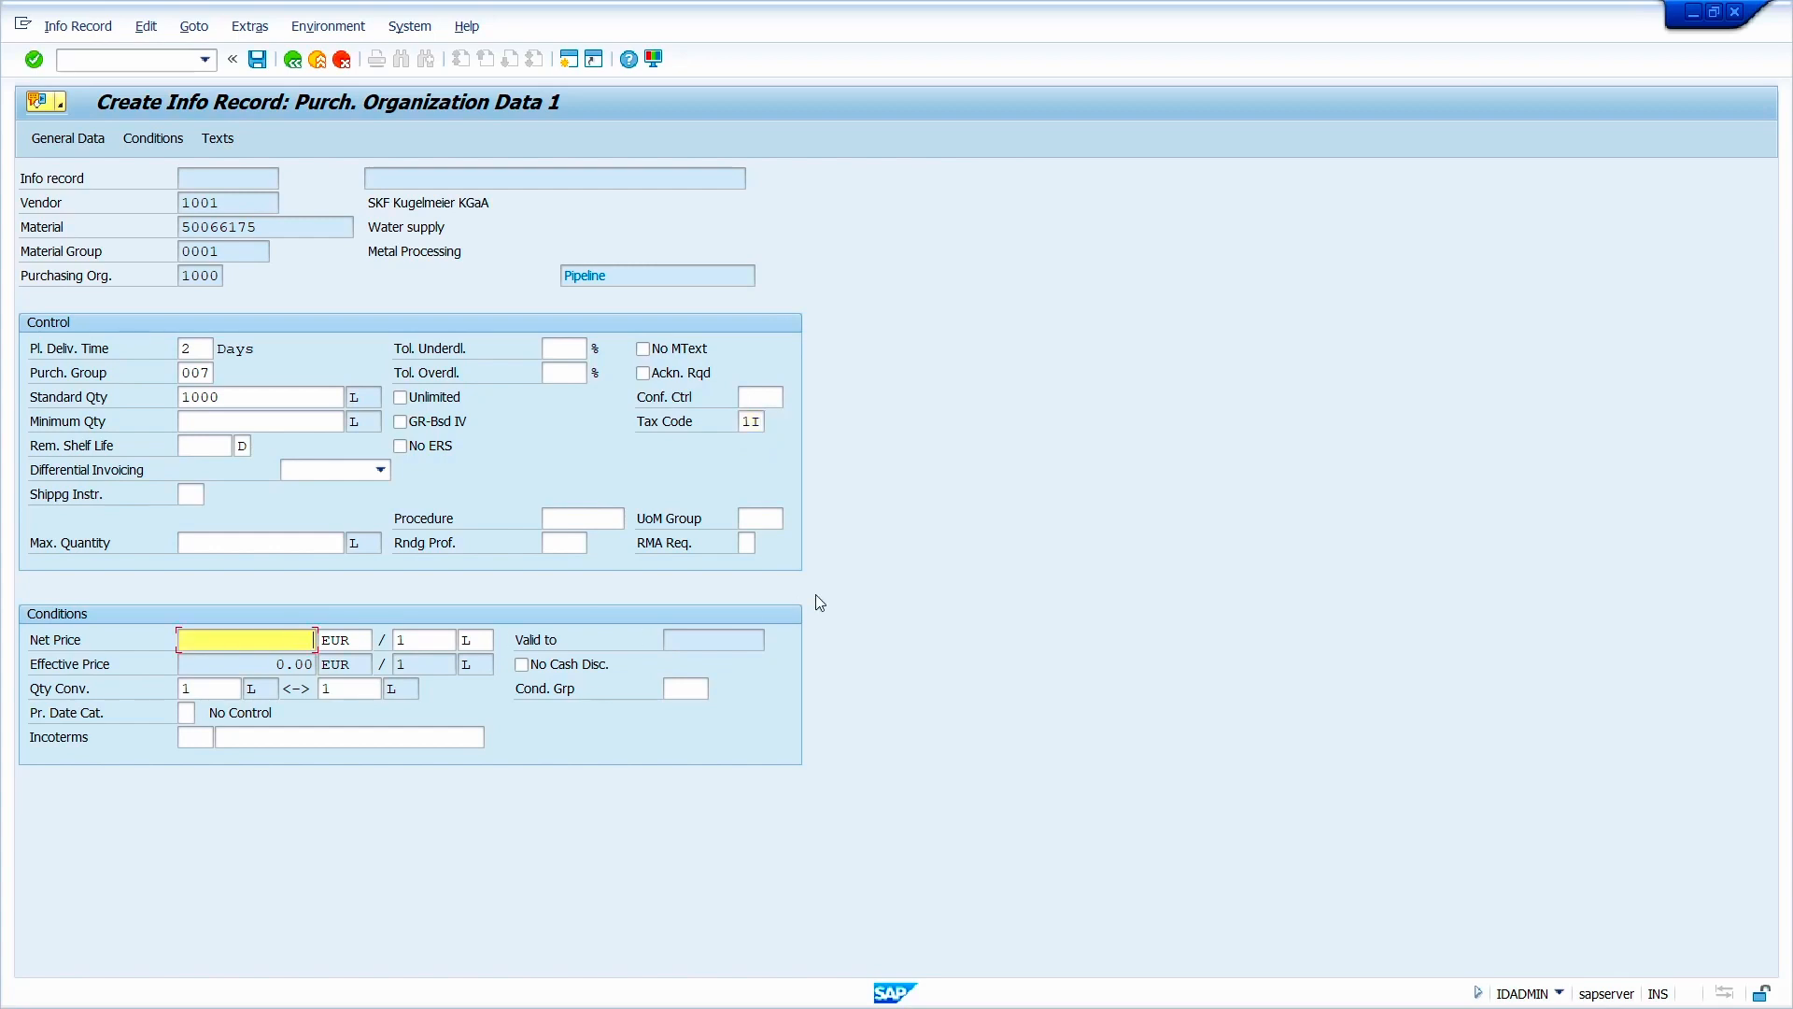
type("1")
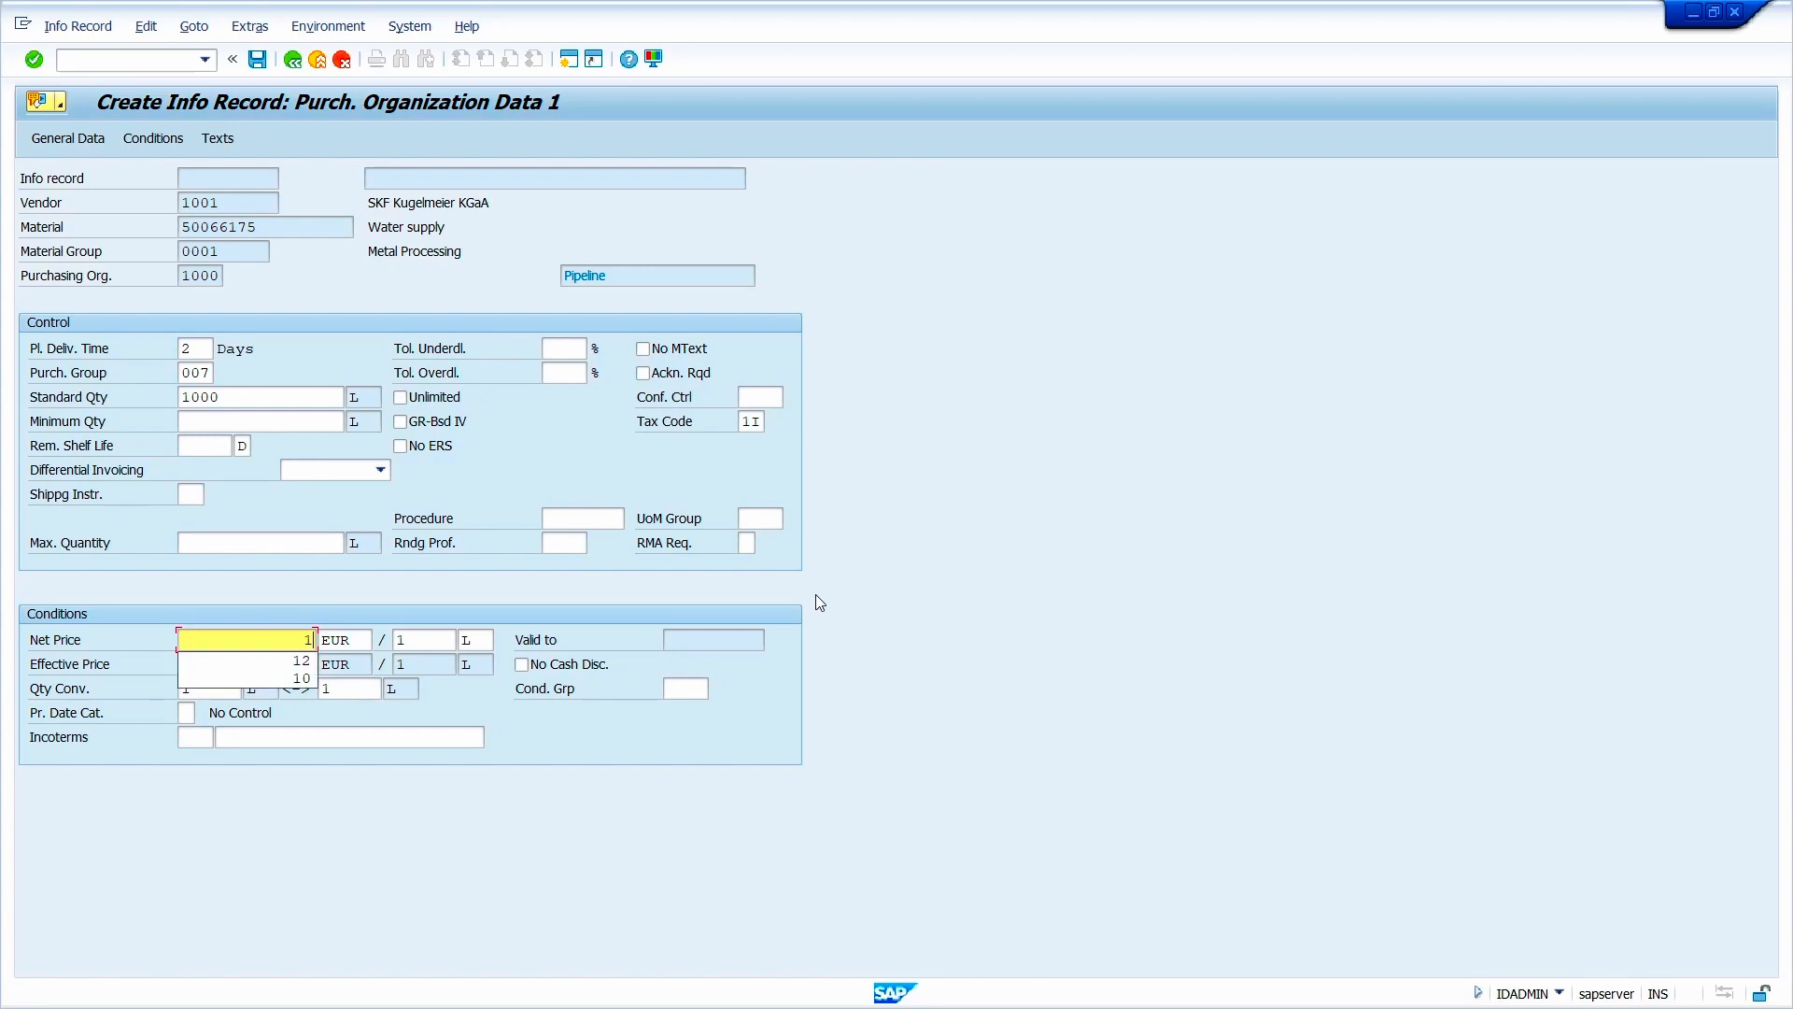
Step: Proceed past the quotation reference and text screens without entries, and save the pipeline info record
key("Return")
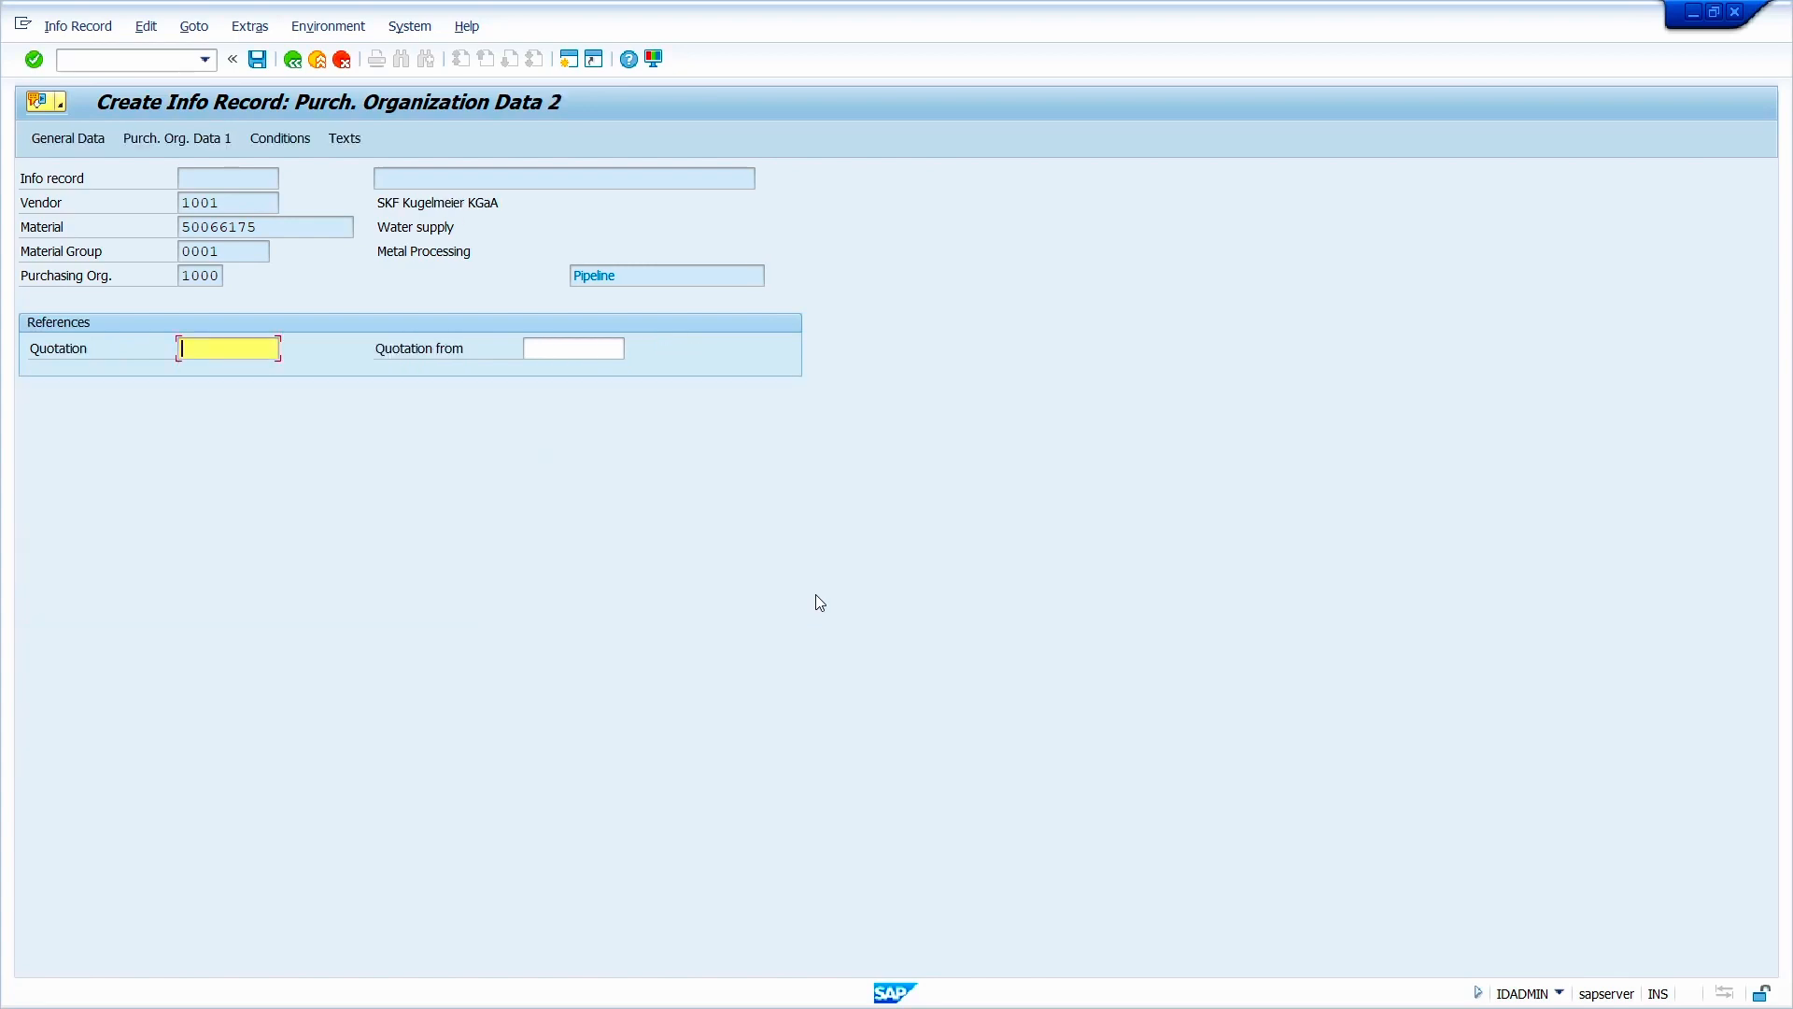
key("Return")
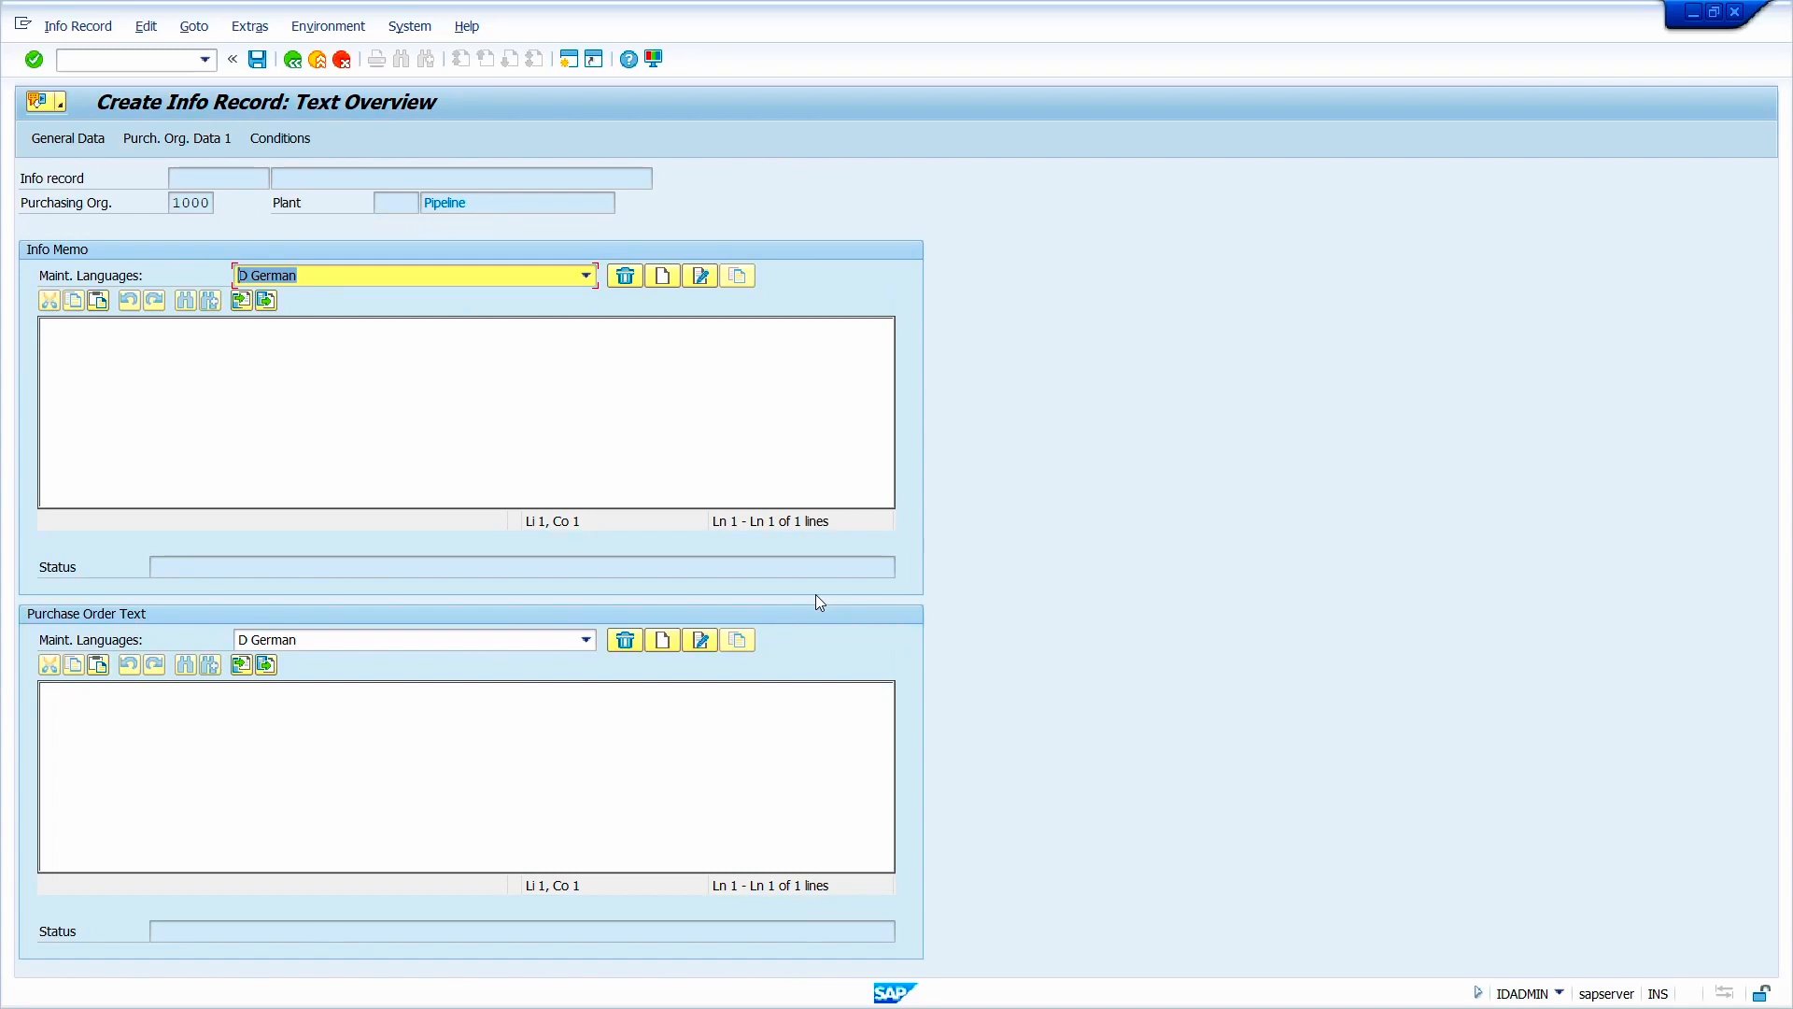
key("Return")
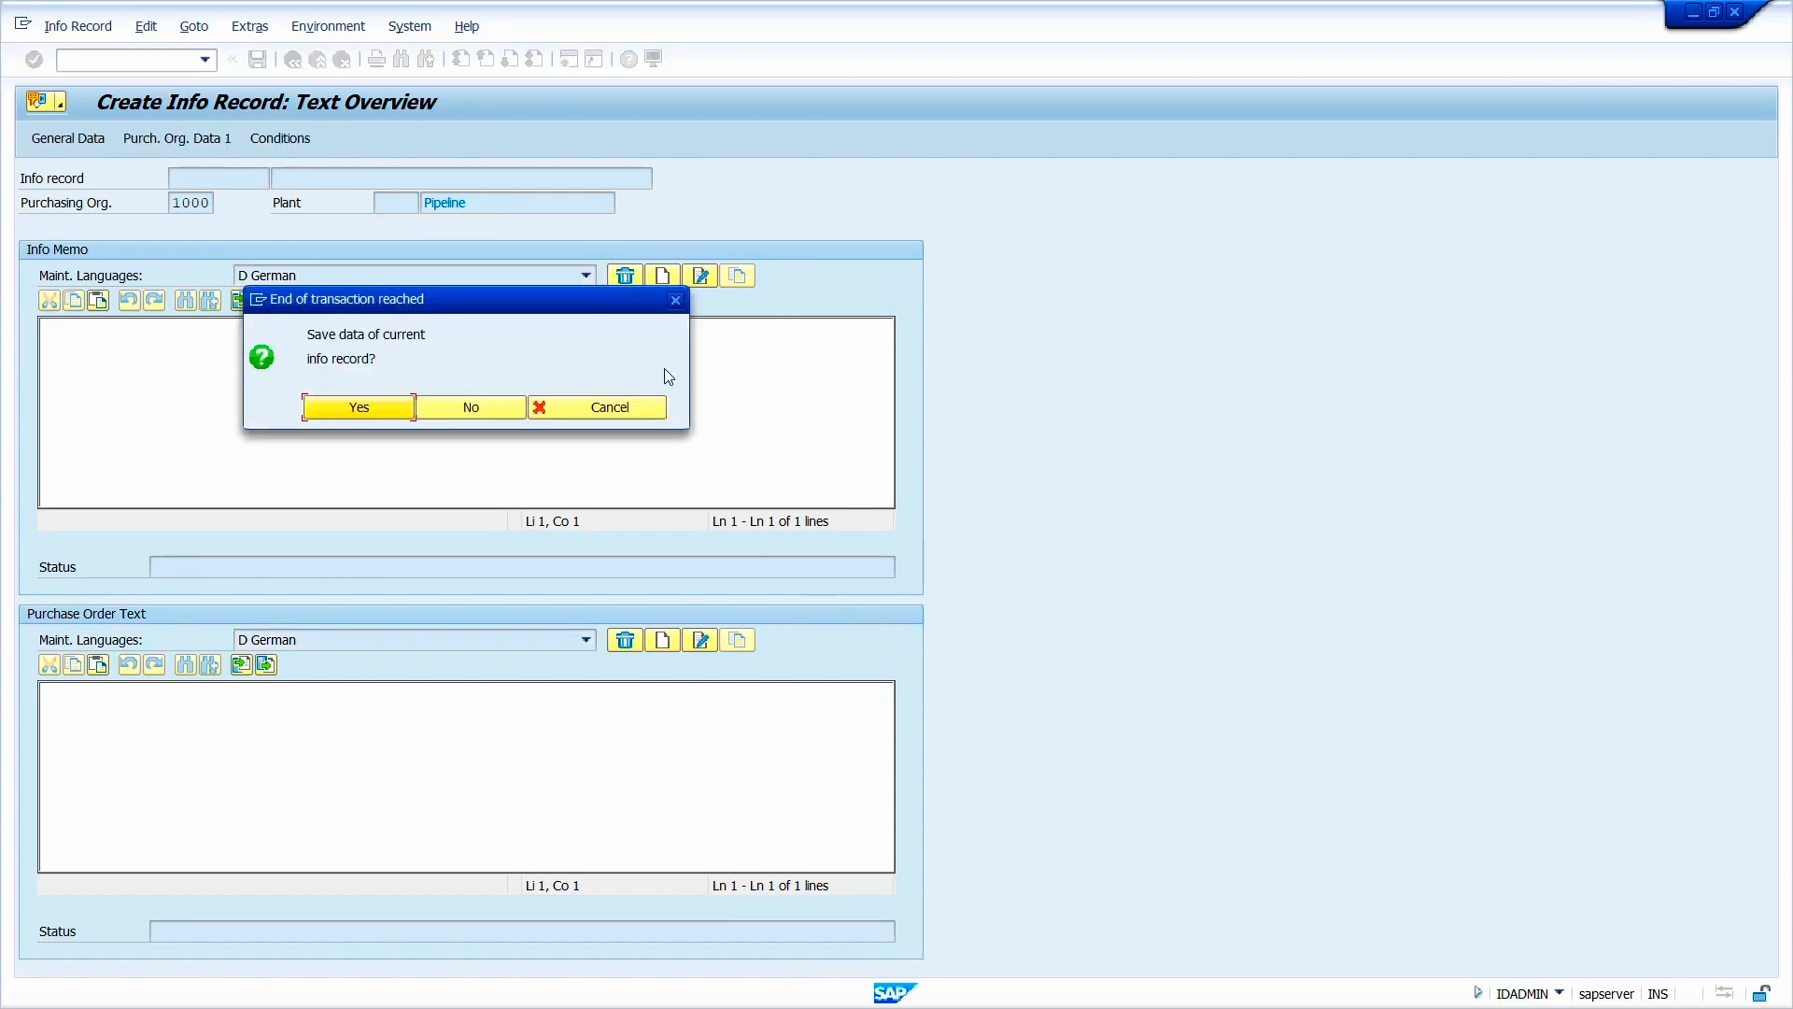
left_click(346, 409)
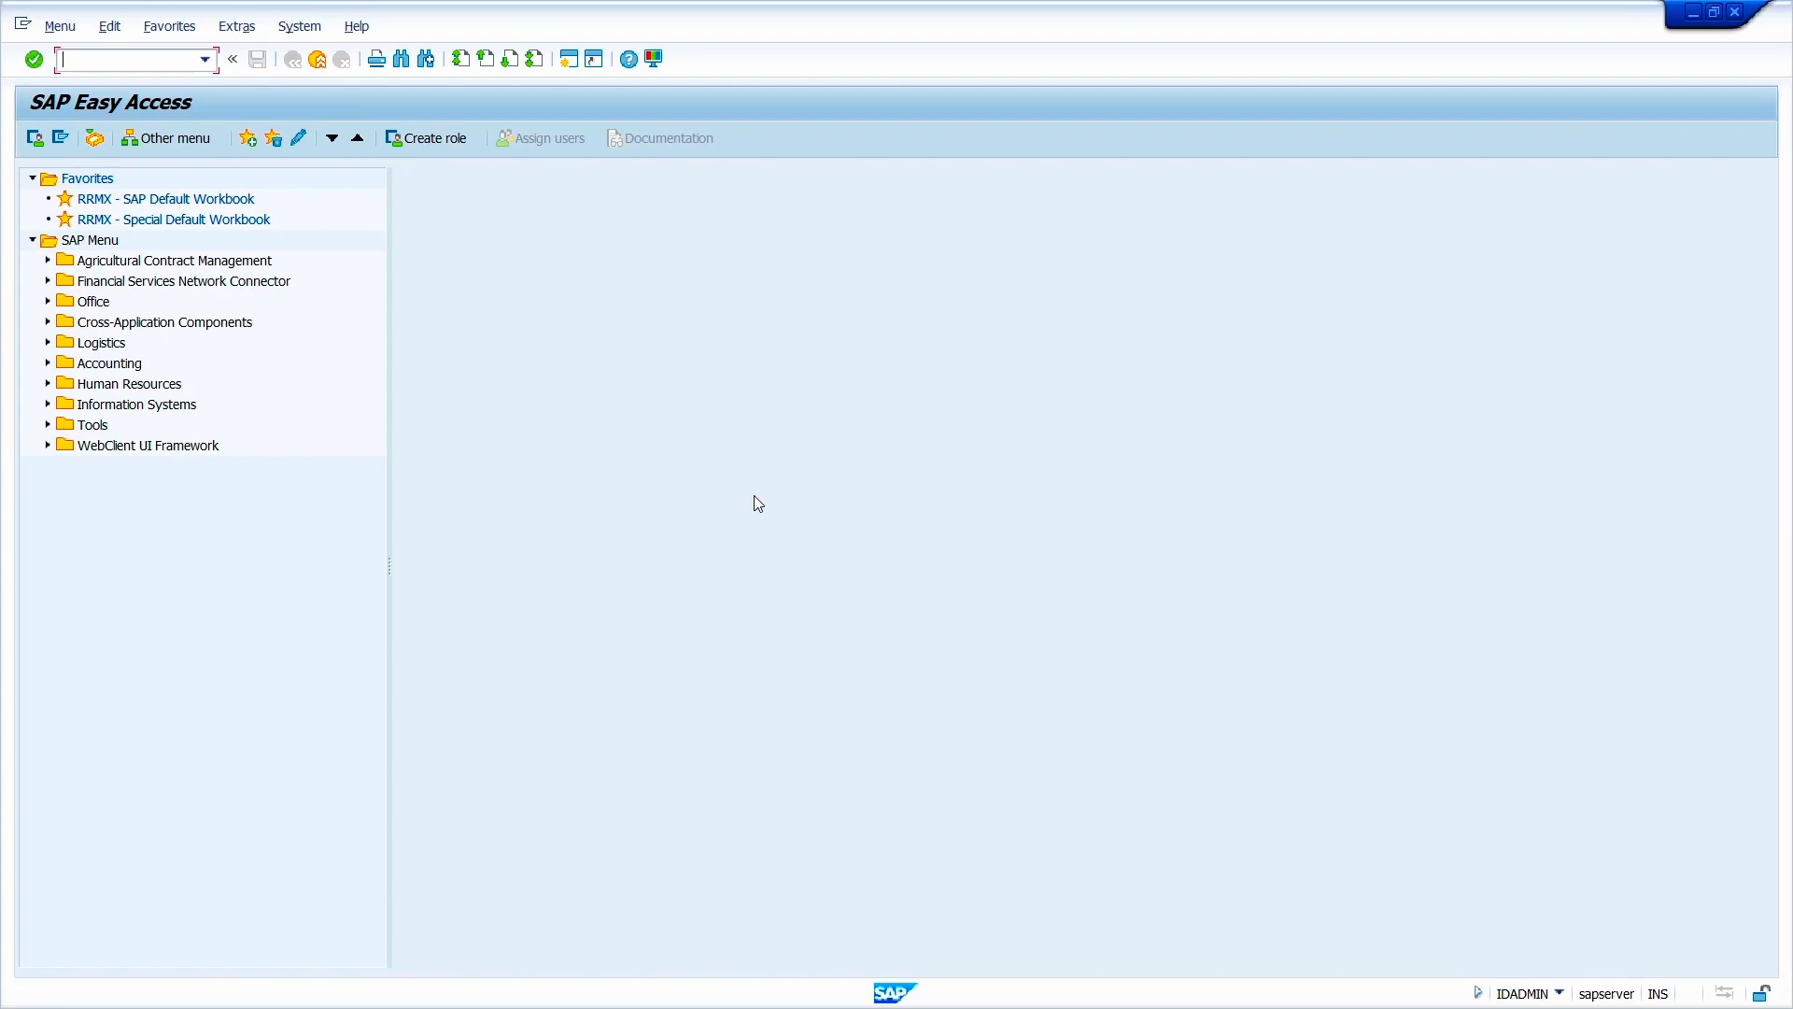
type("me11")
key("Return")
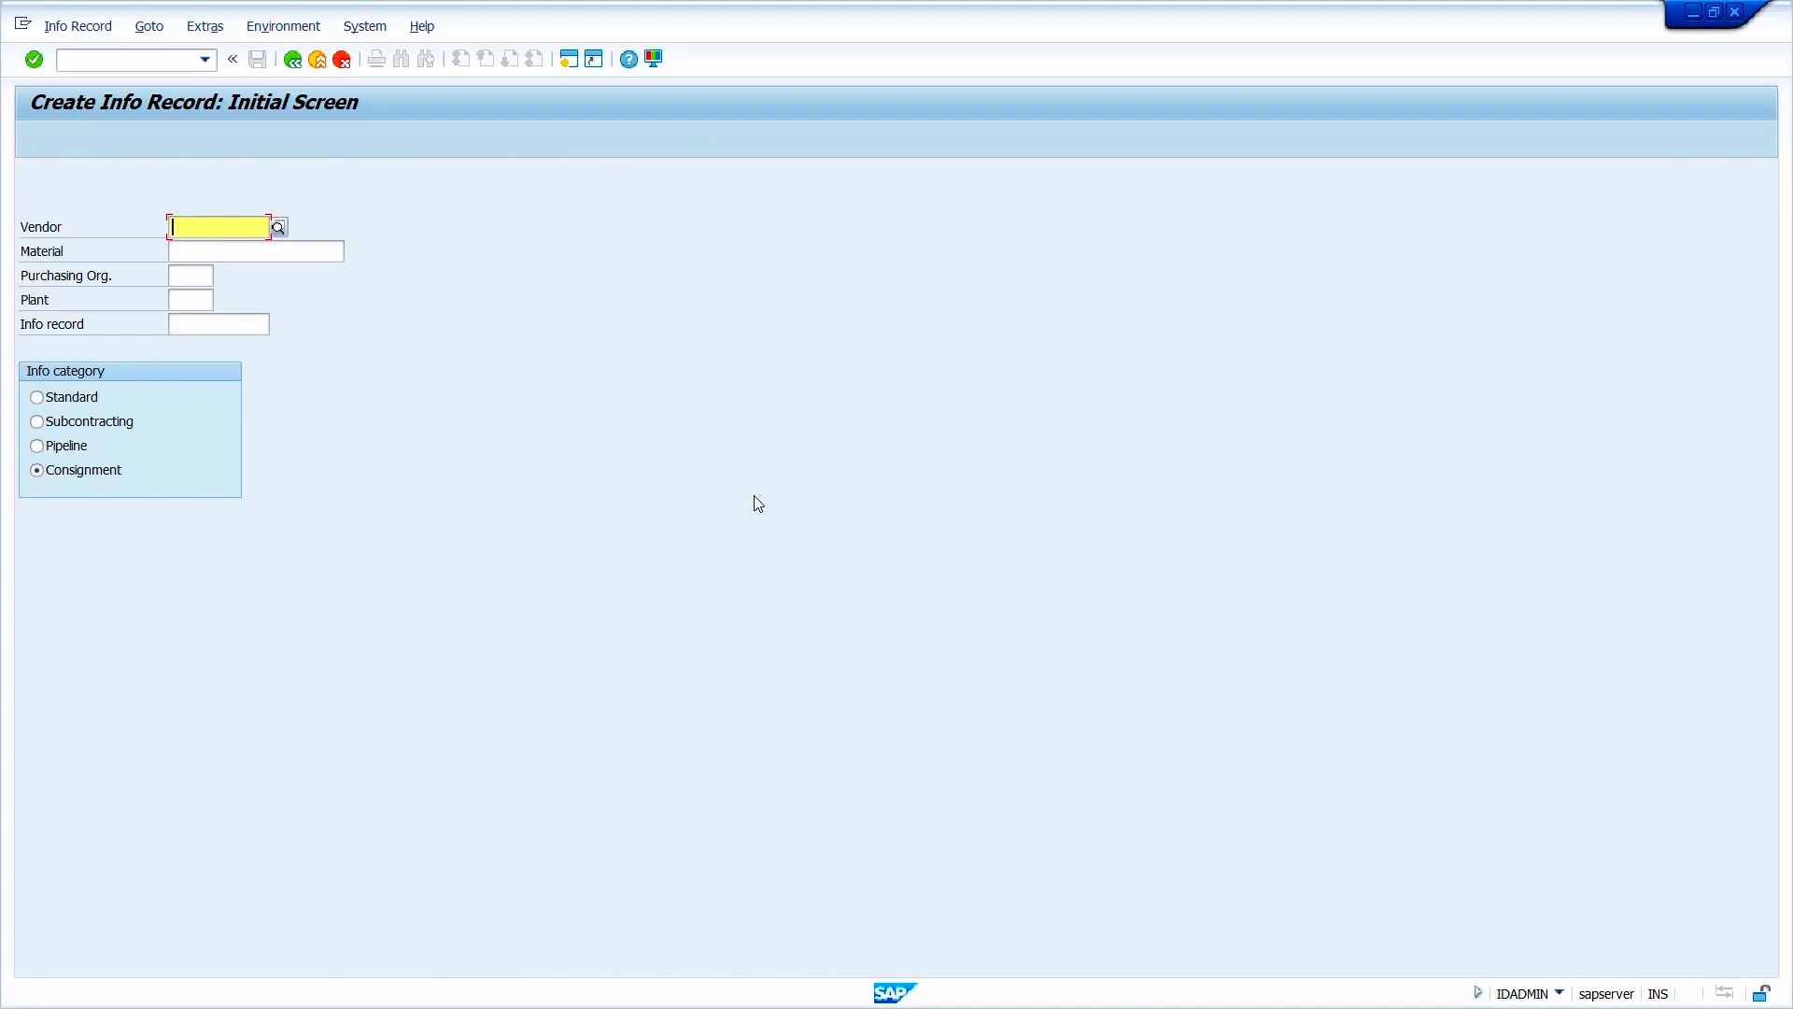
type("1001")
key("Tab")
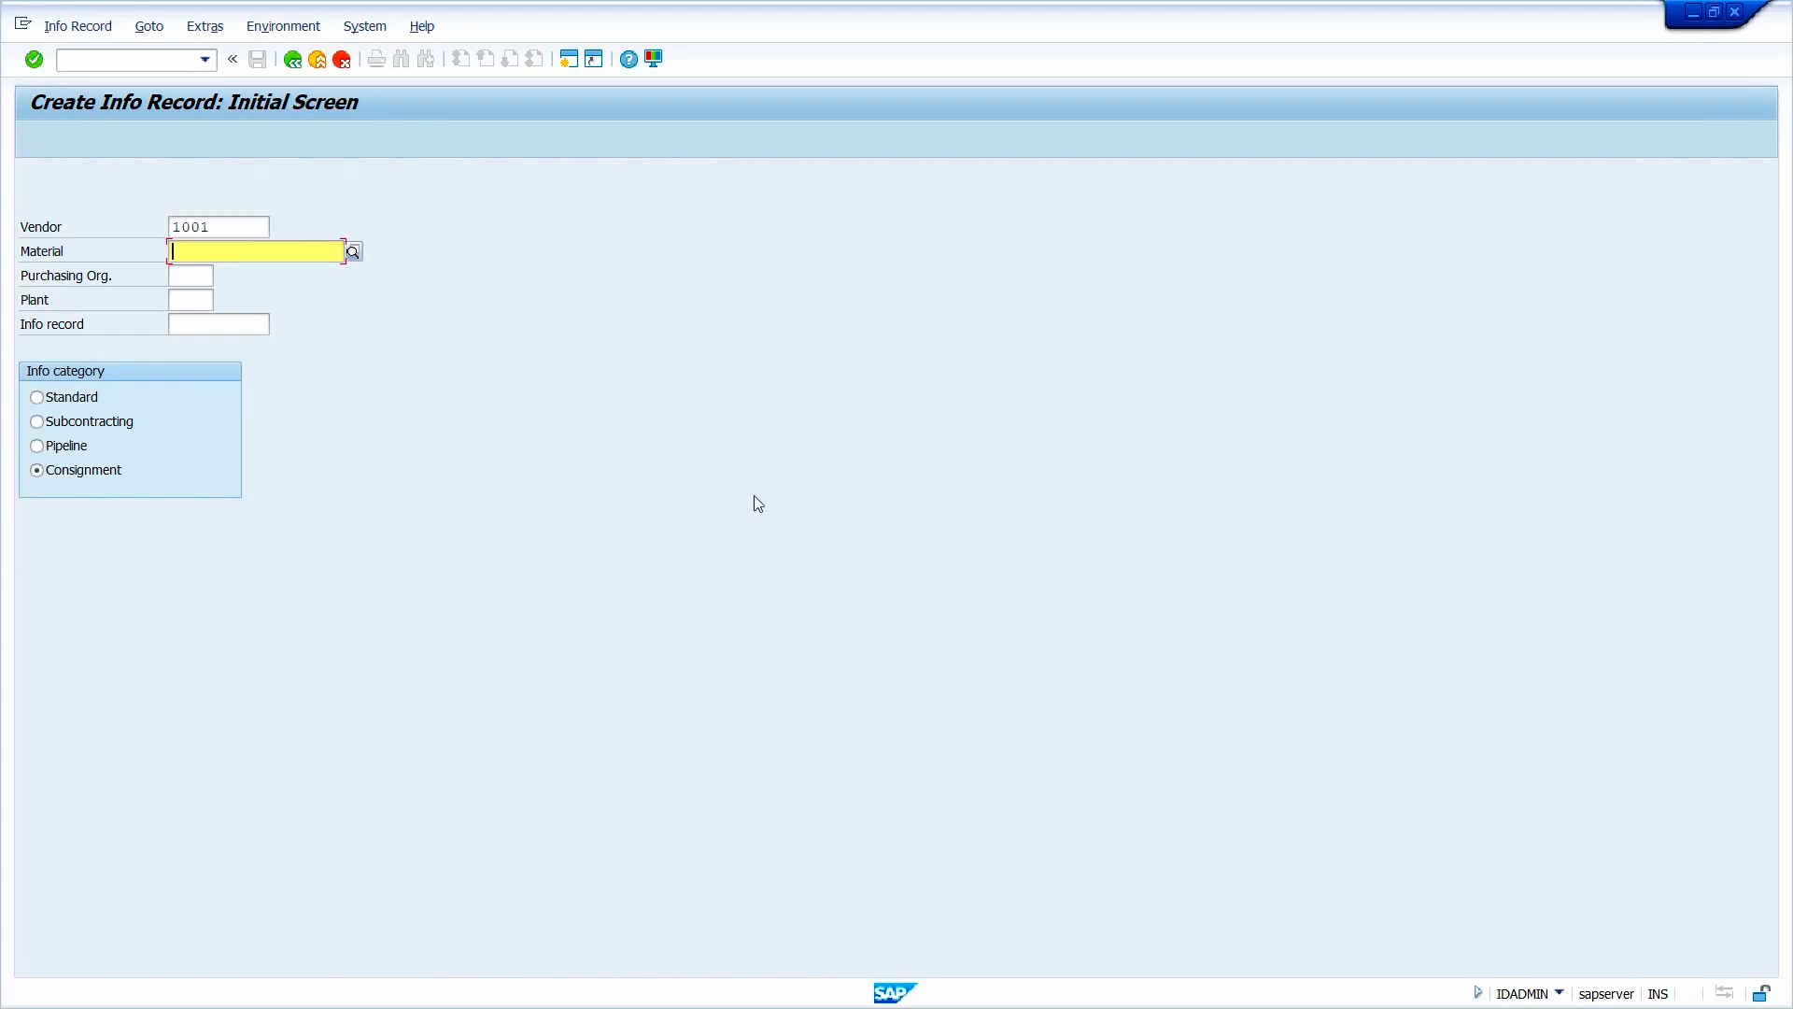
key("super+v")
left_click(385, 435)
key("Tab")
type("1000")
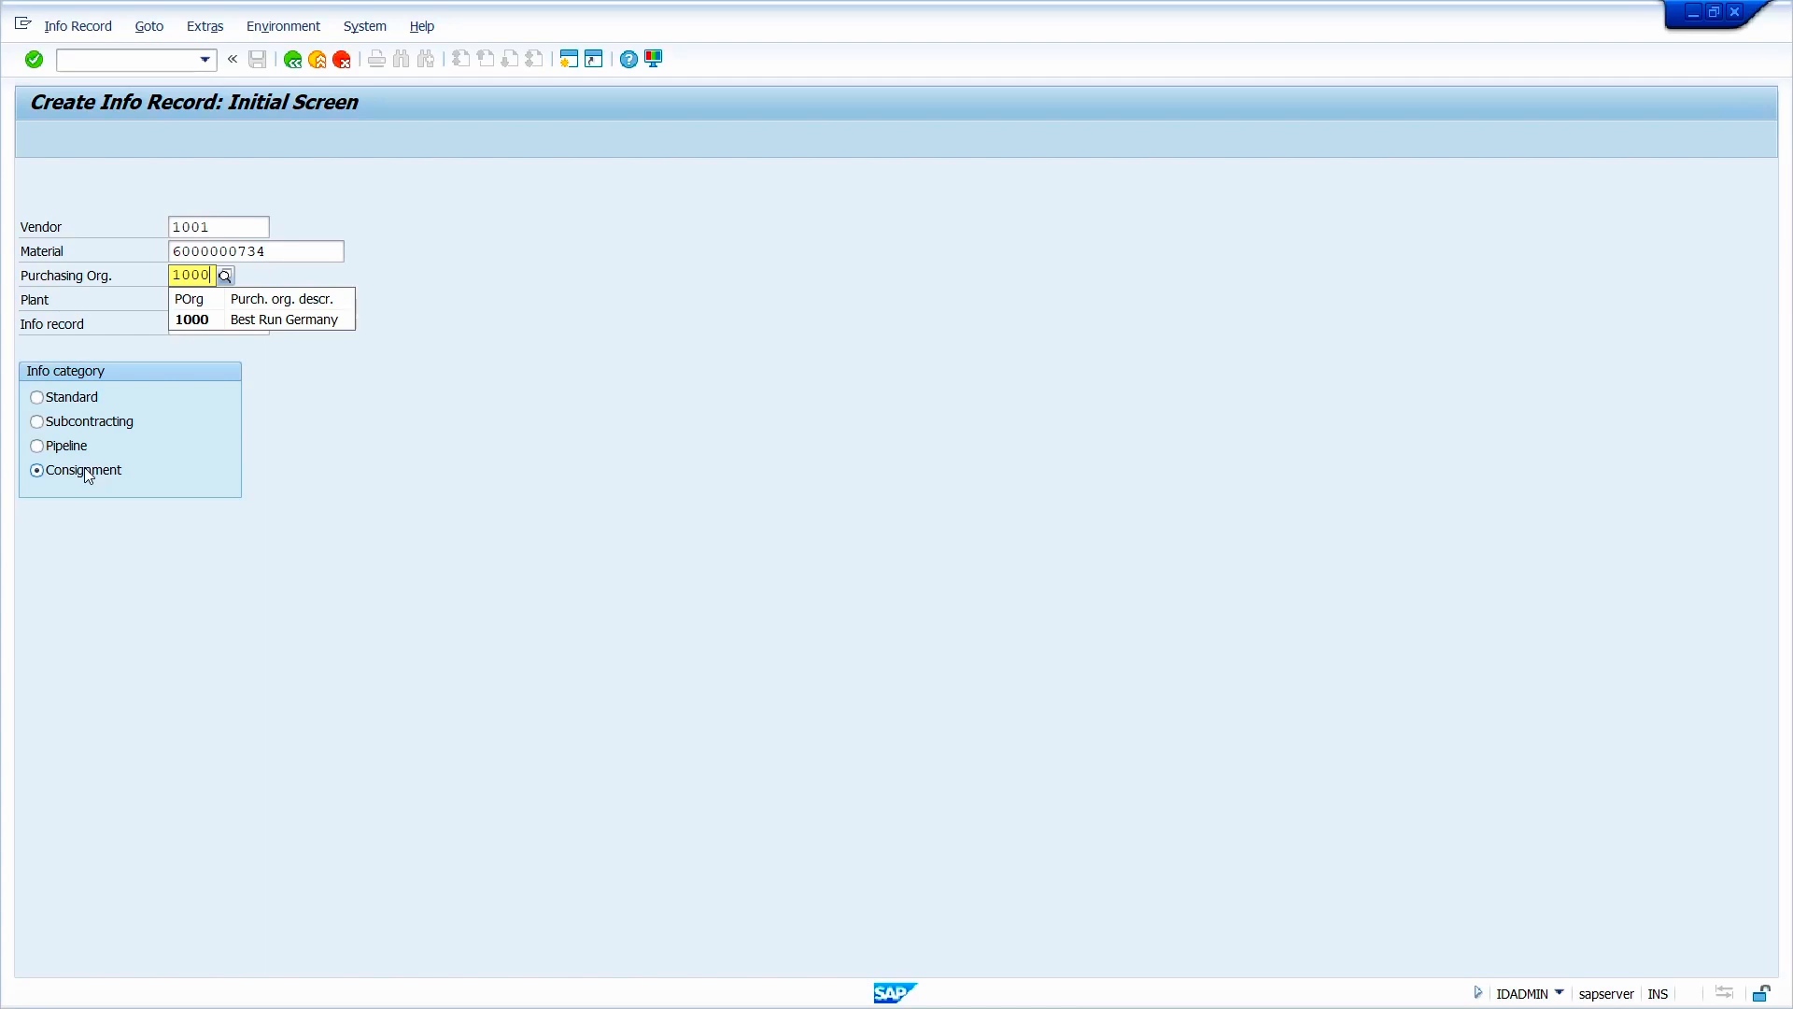
key("Return")
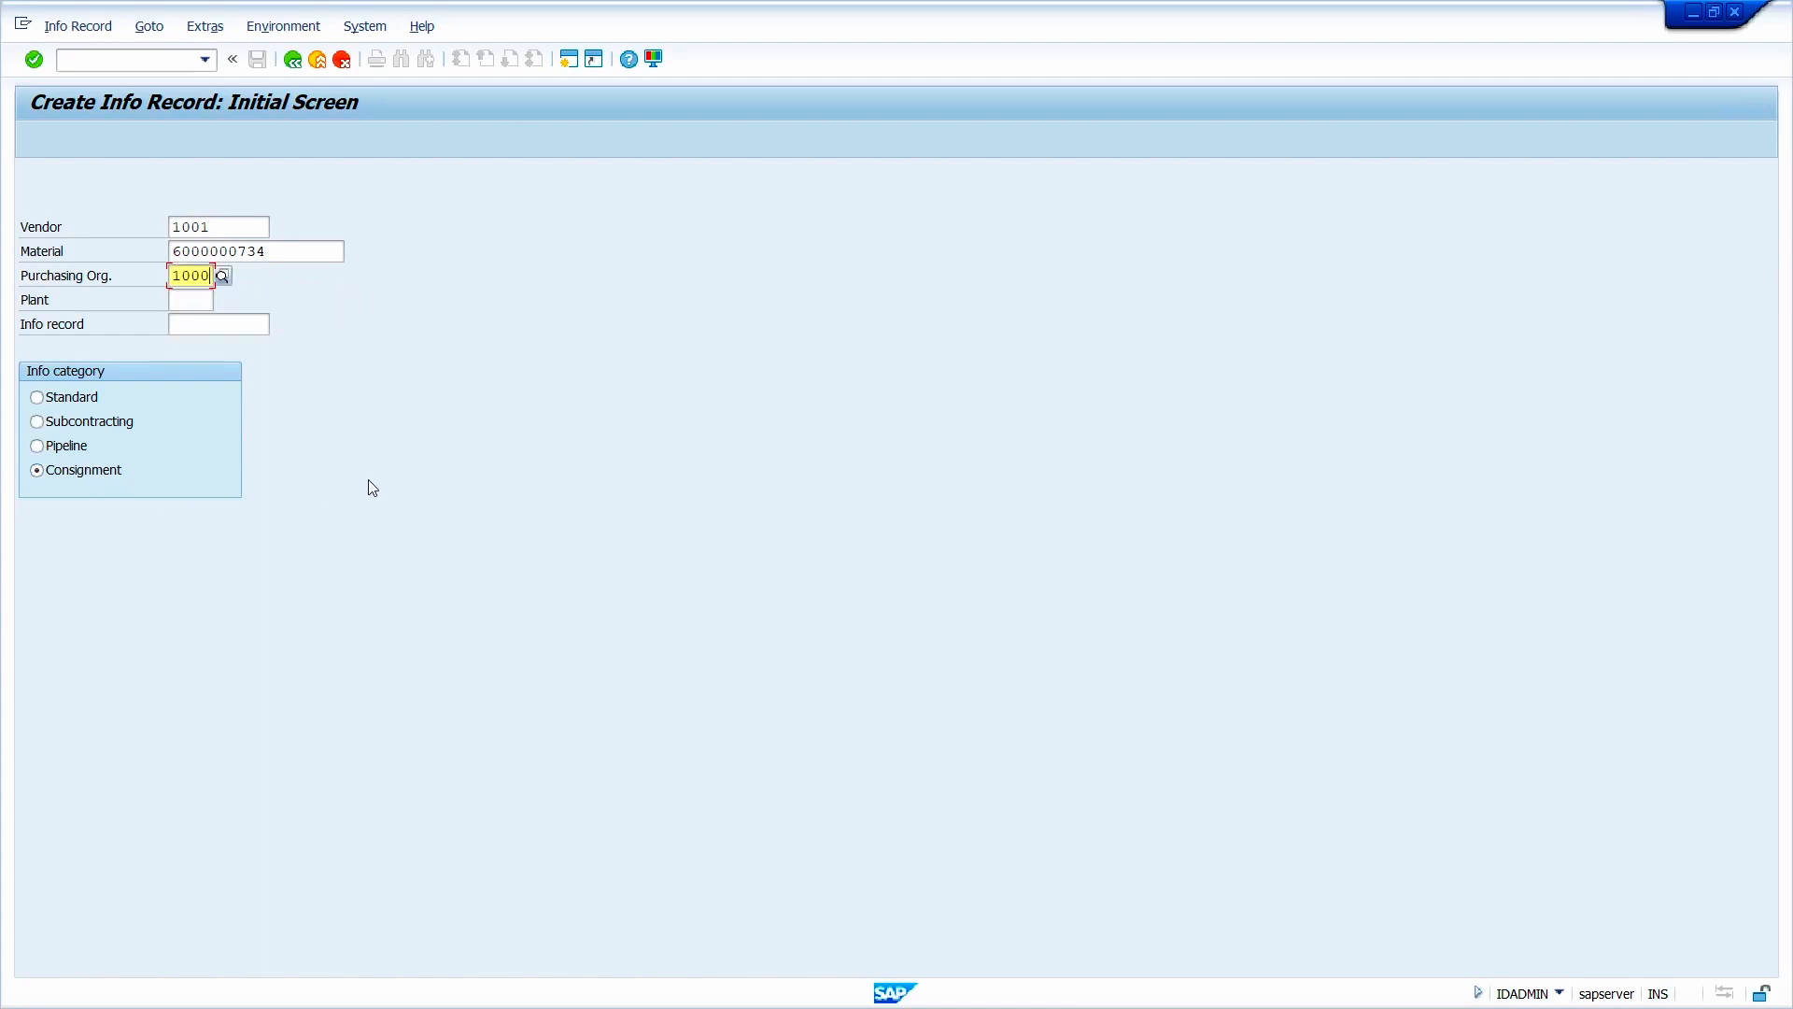
key("Return")
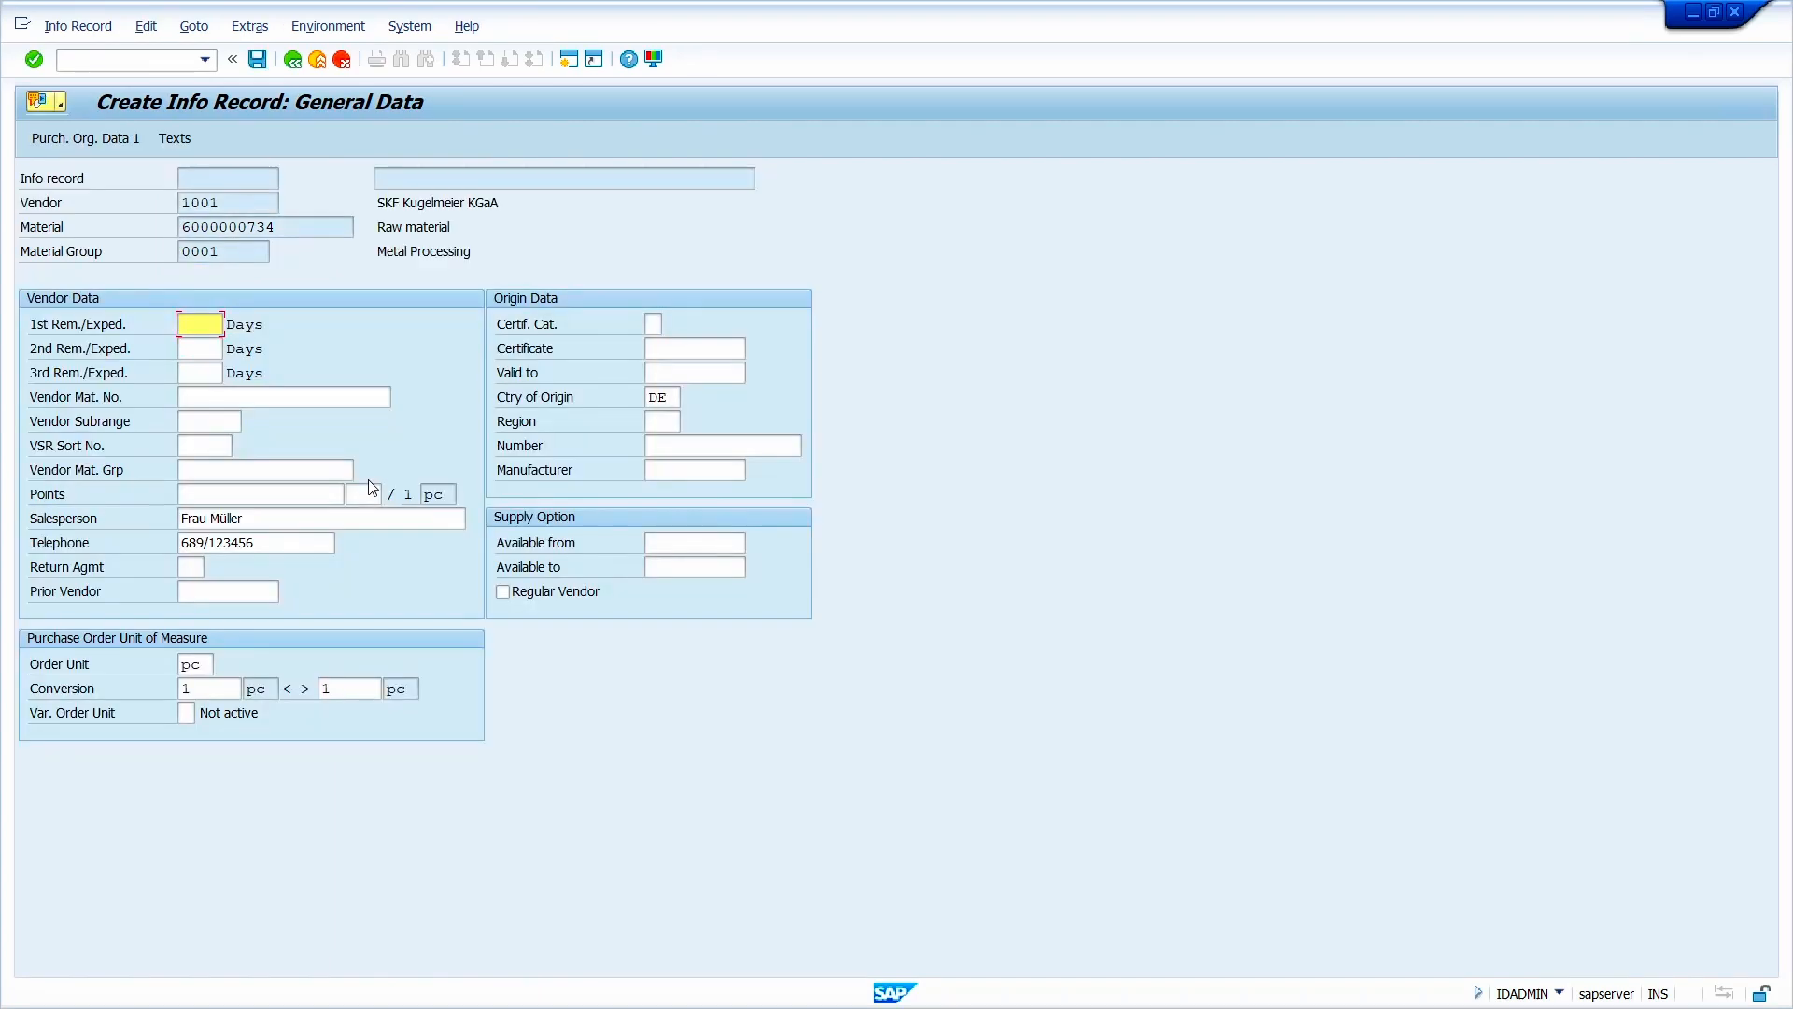
Step: Set the consignment info record's standard quantity to 100 pc, tax code to 1I and net price to 10 EUR per 1 pc
key("Return")
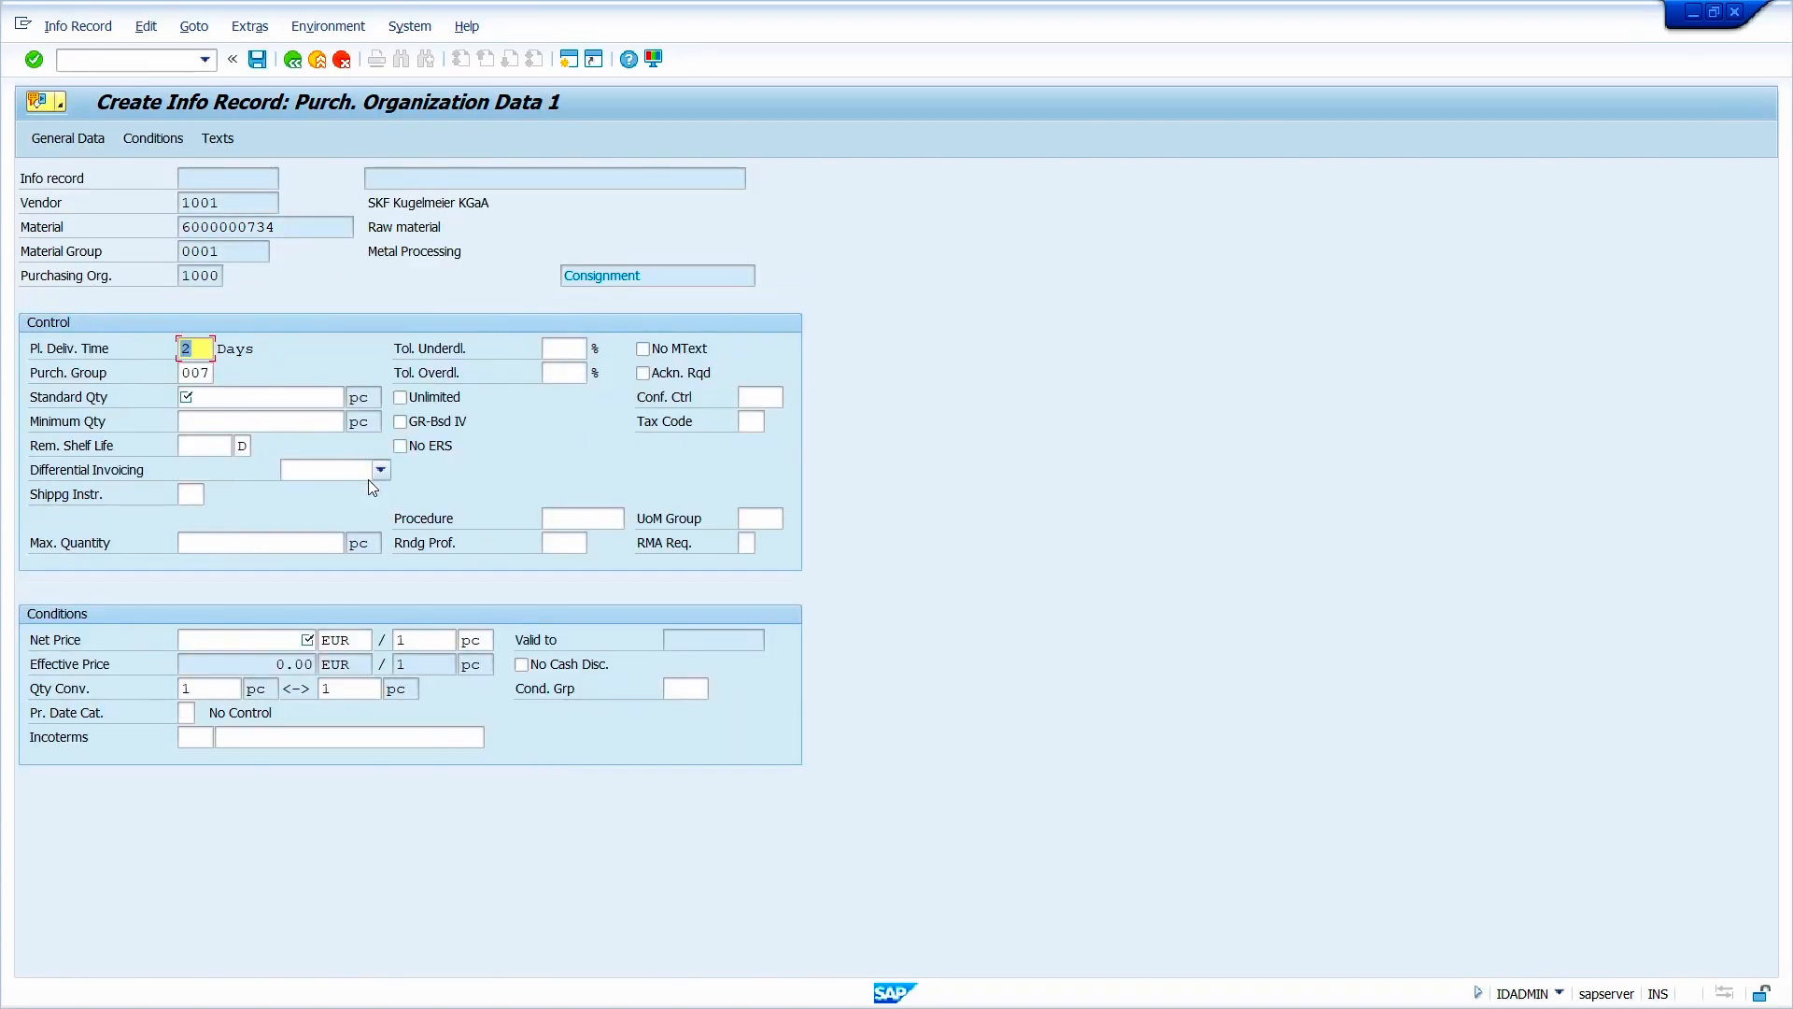
left_click(293, 400)
type("1")
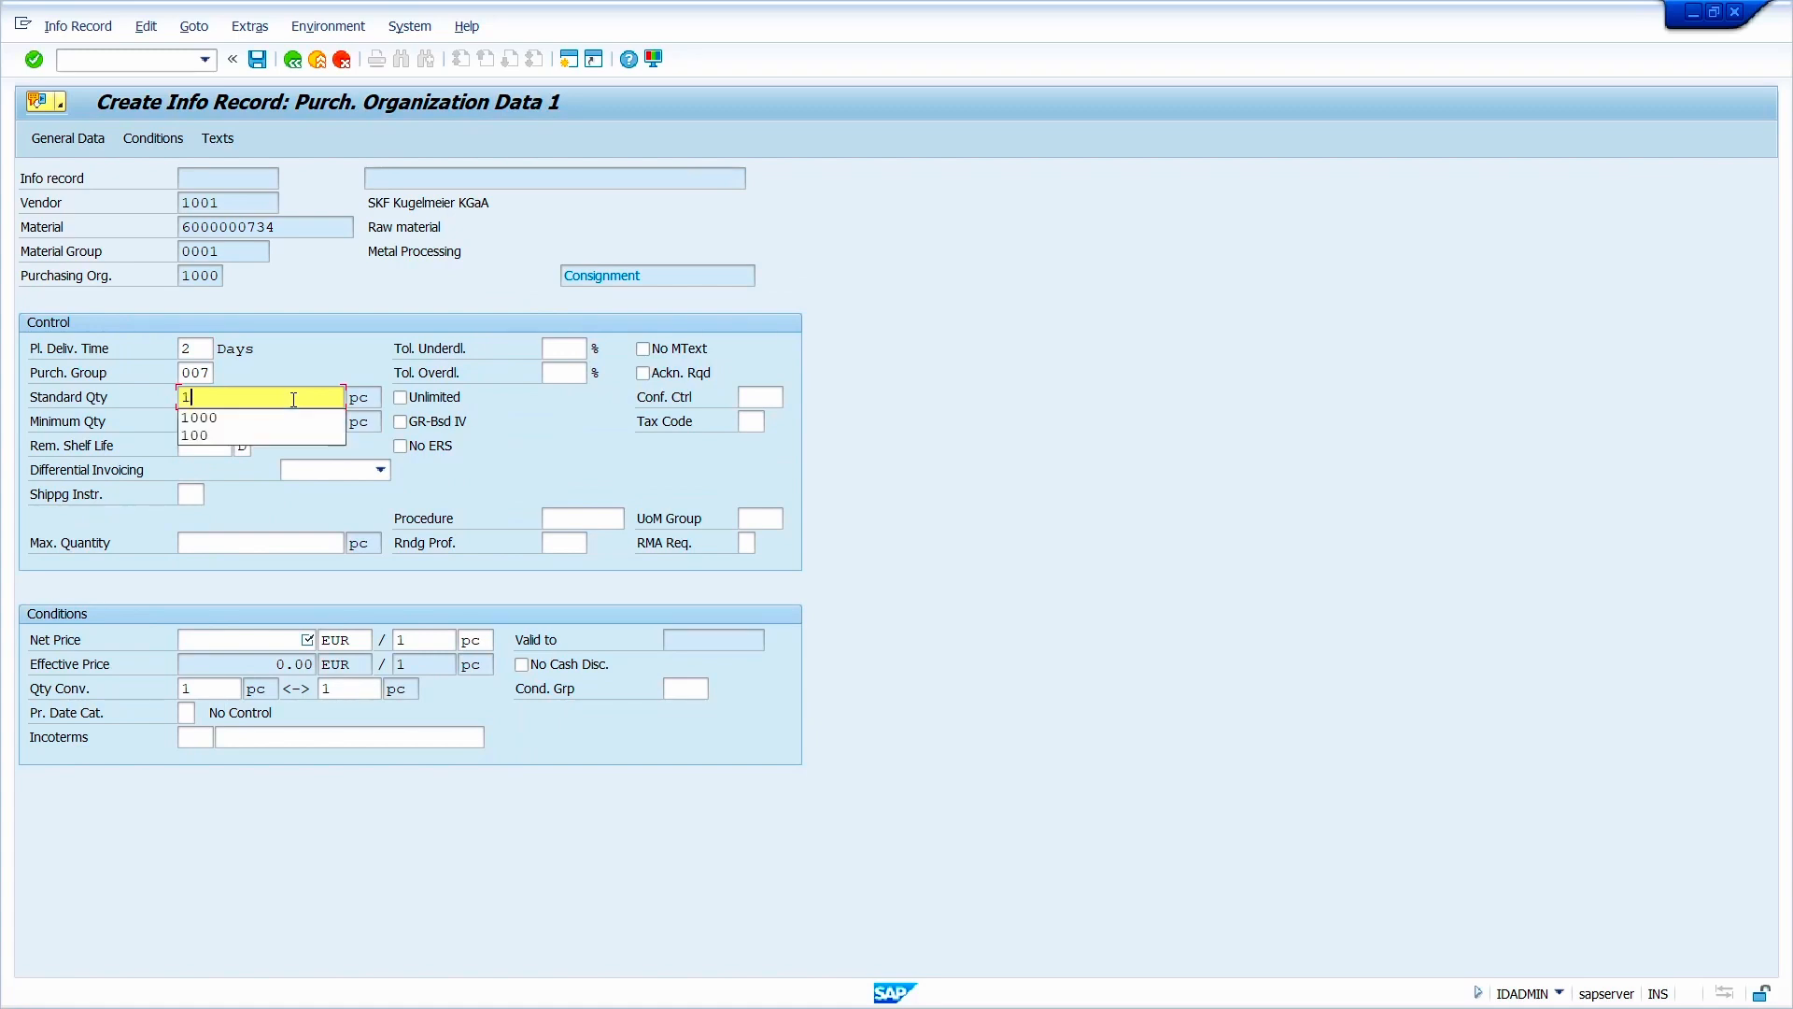
type("00")
left_click(750, 422)
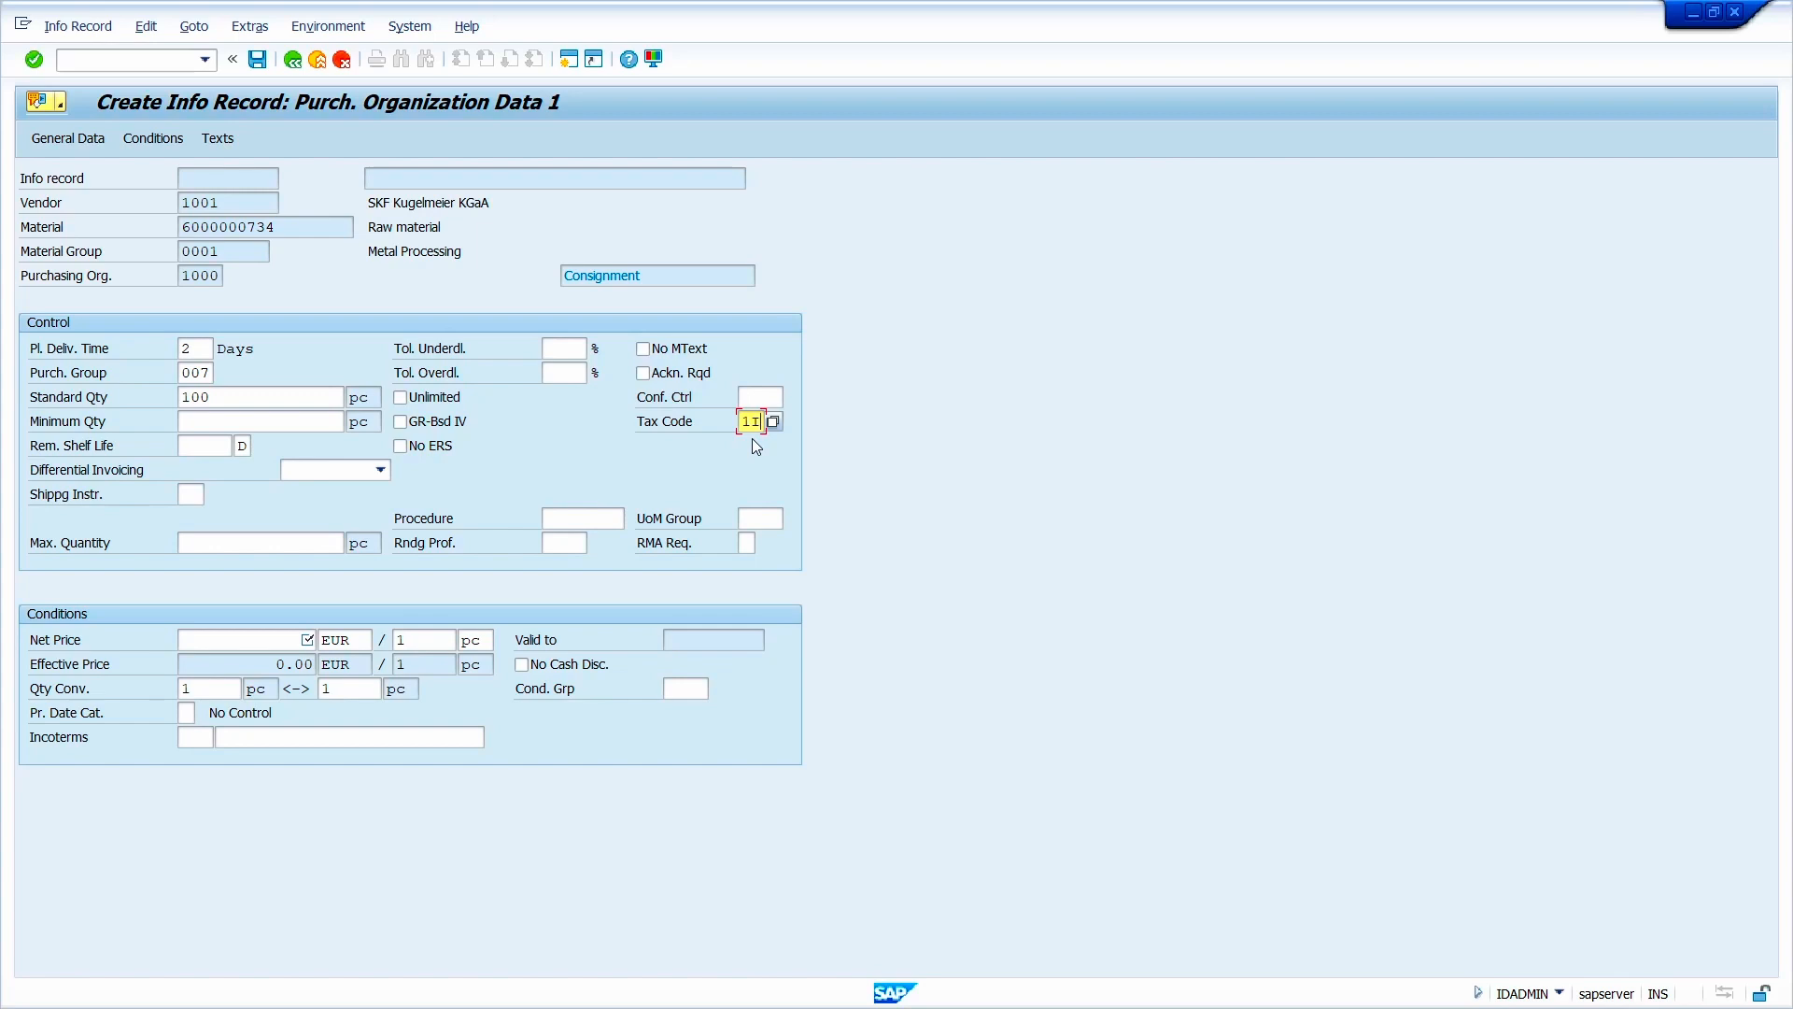
left_click(282, 643)
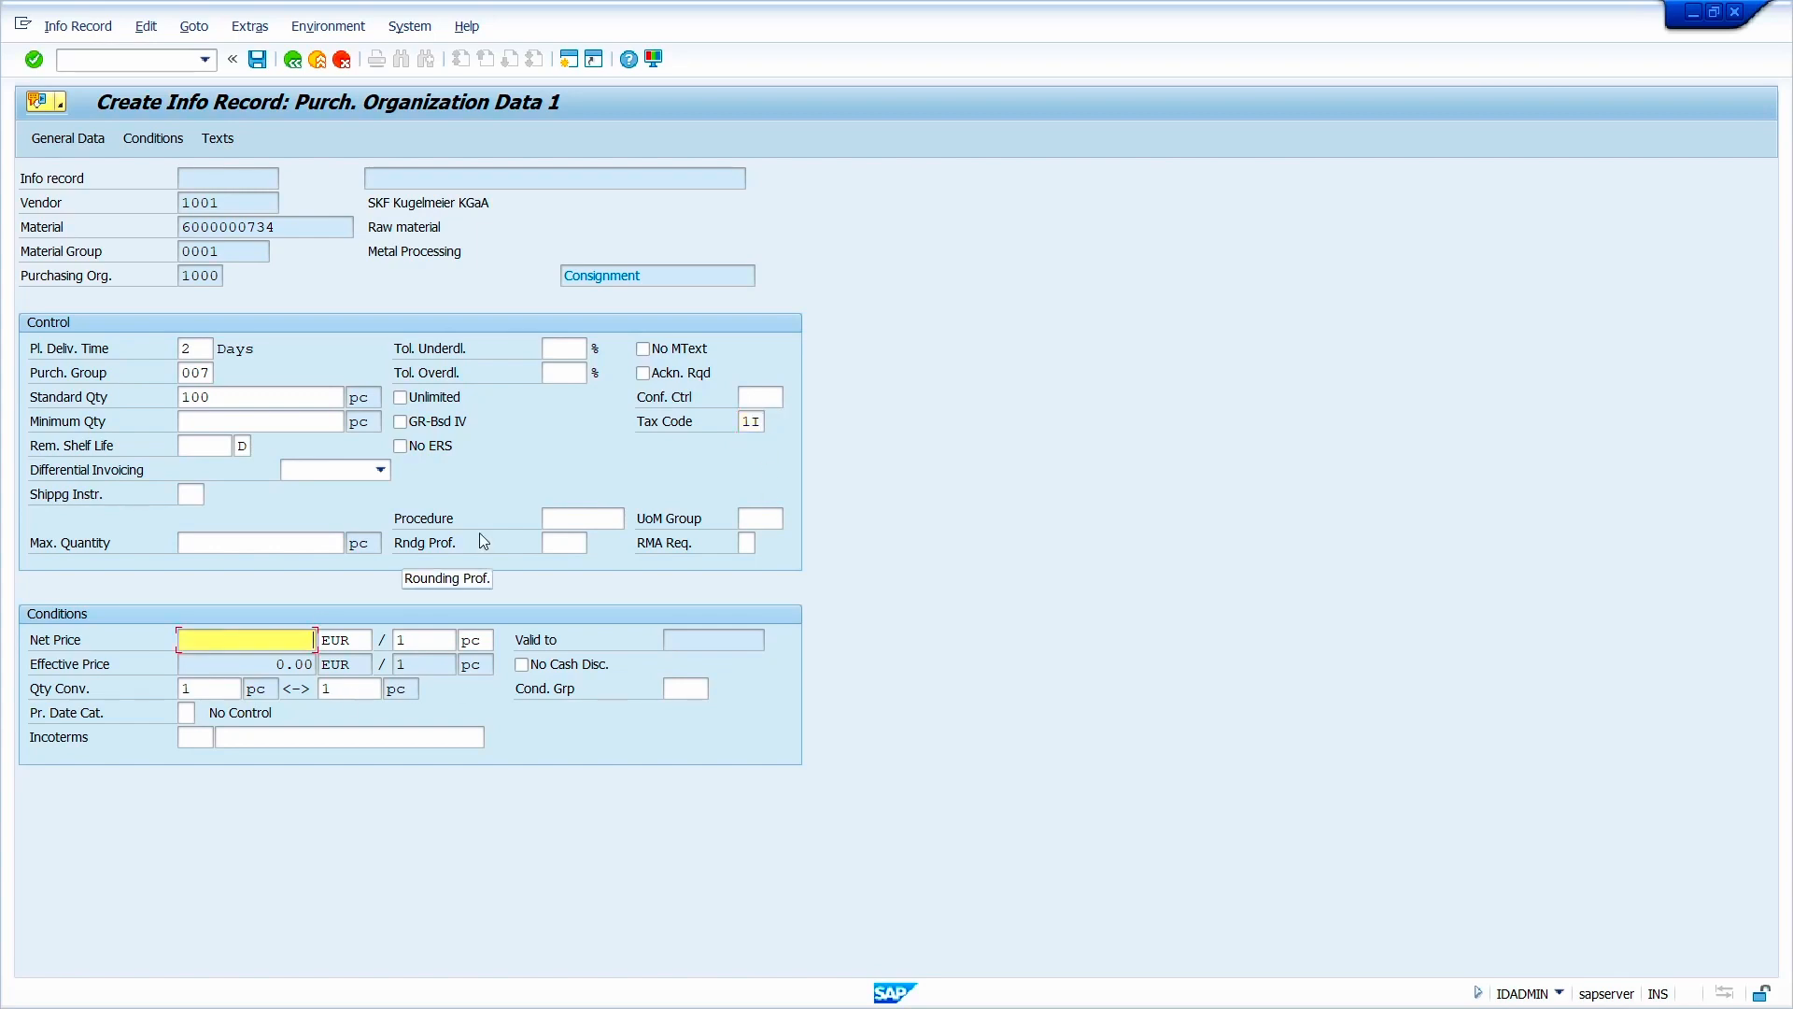
type("10")
Step: Proceed through the remaining consignment info record screens without quotation references or texts, and save the record
key("Return")
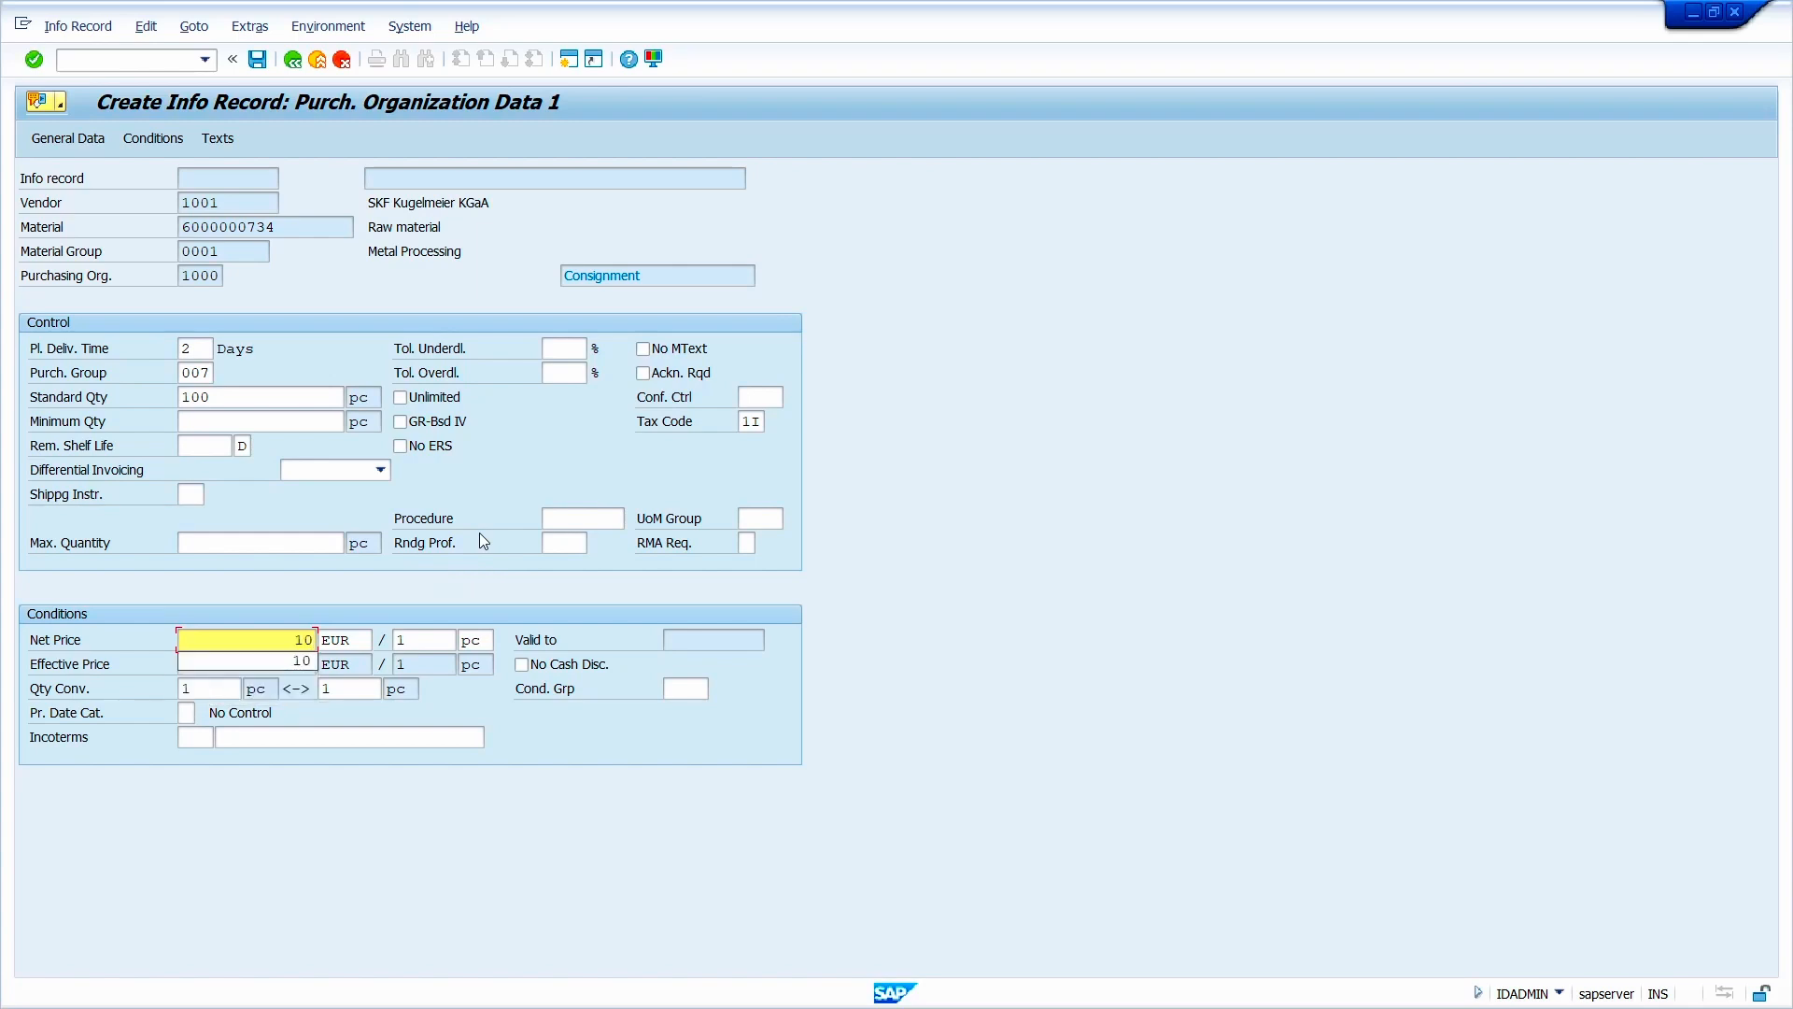
key("Return")
key("Return")
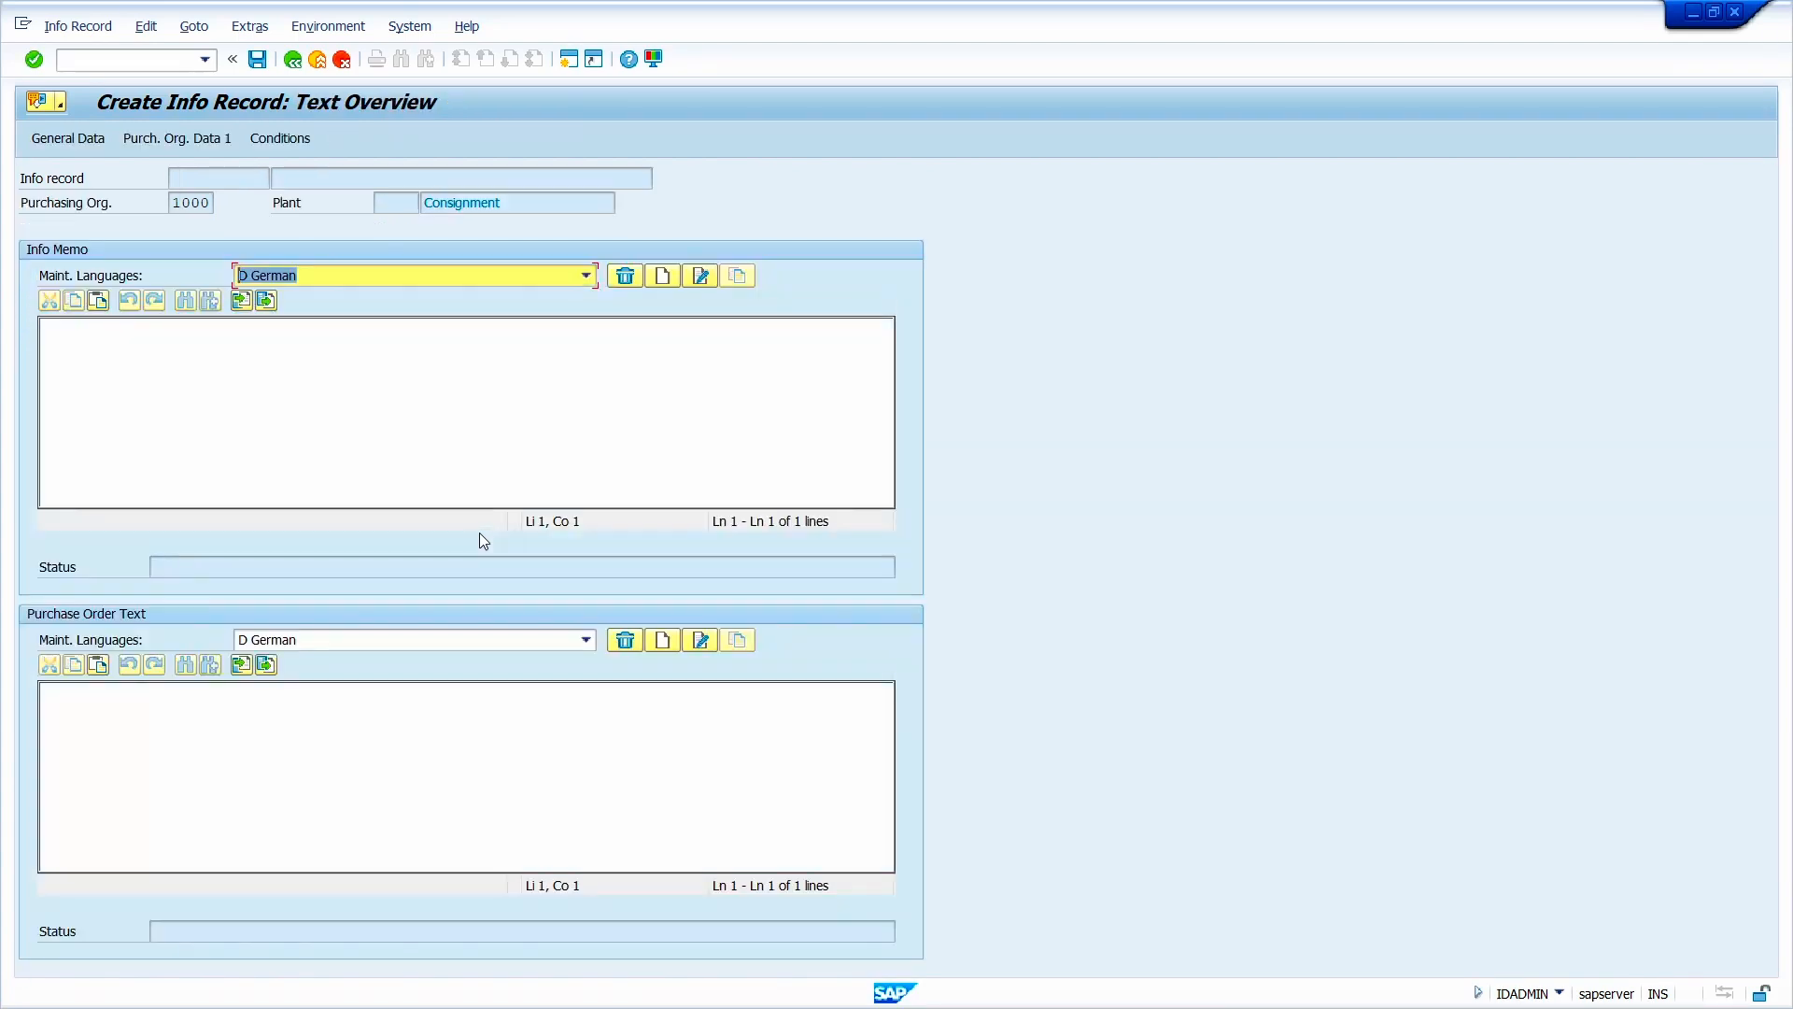
key("Return")
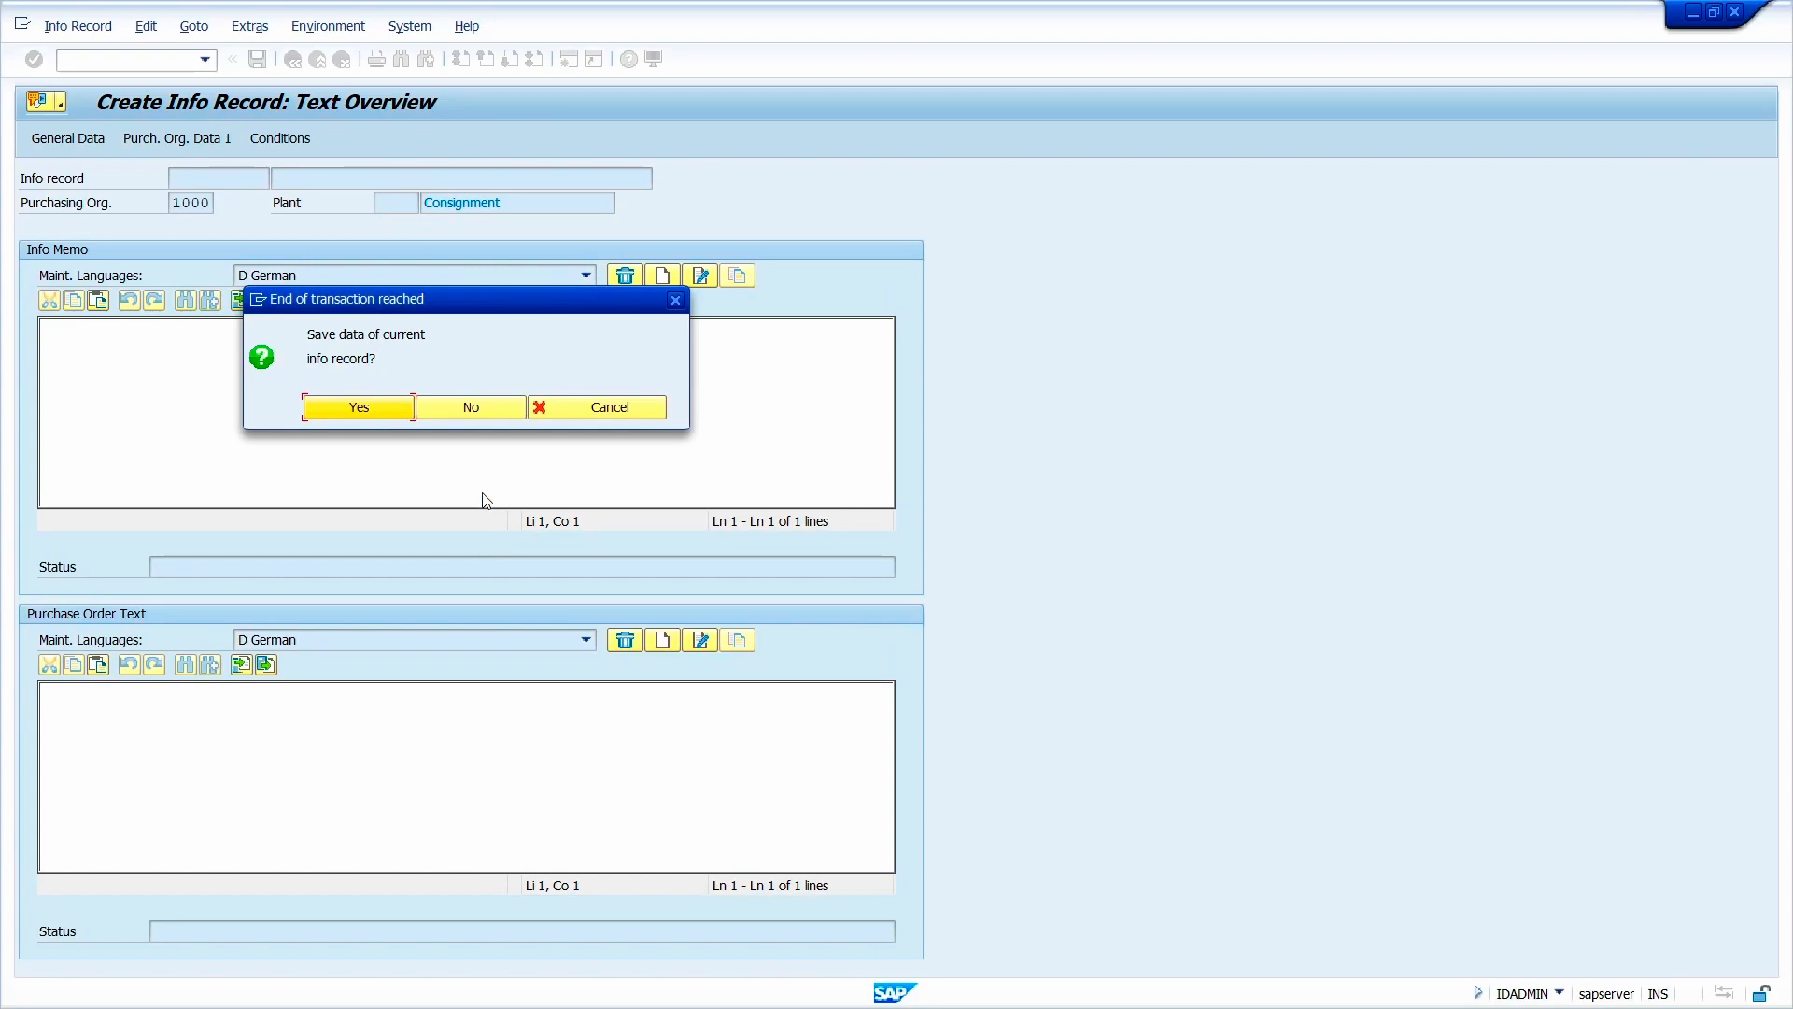
left_click(375, 417)
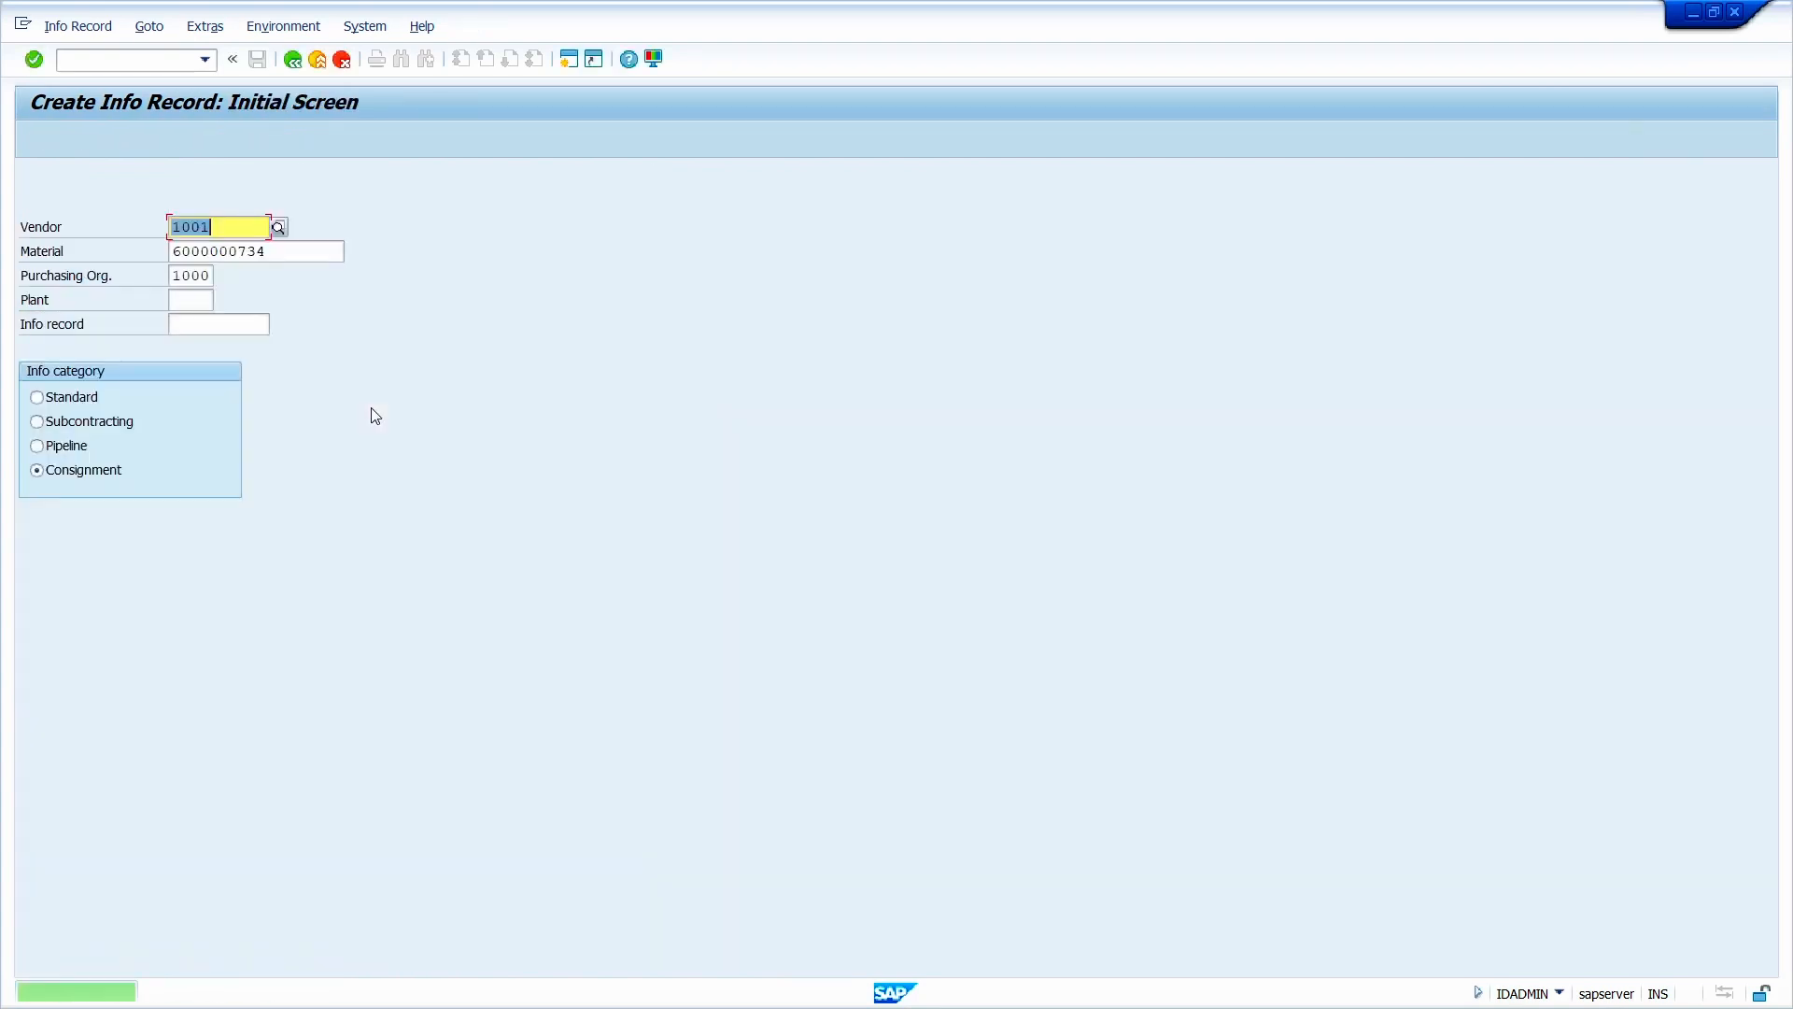